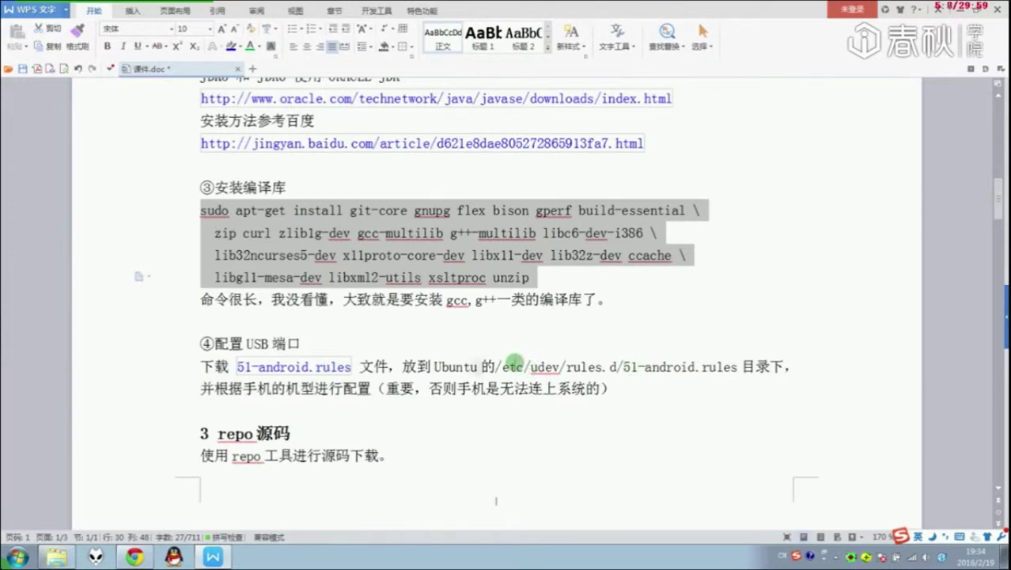
left_click_drag(514, 368, 486, 366)
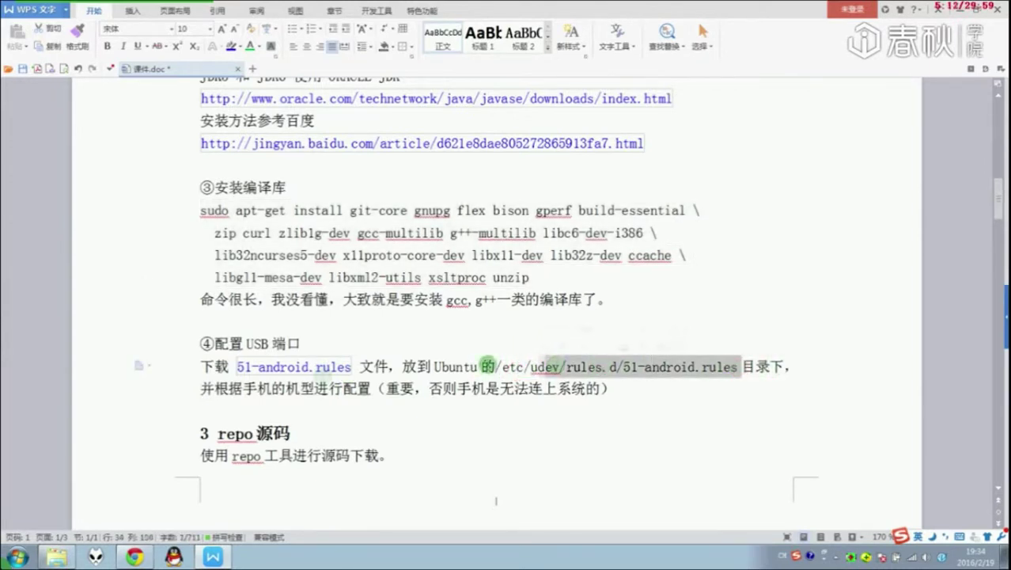
left_click(917, 558)
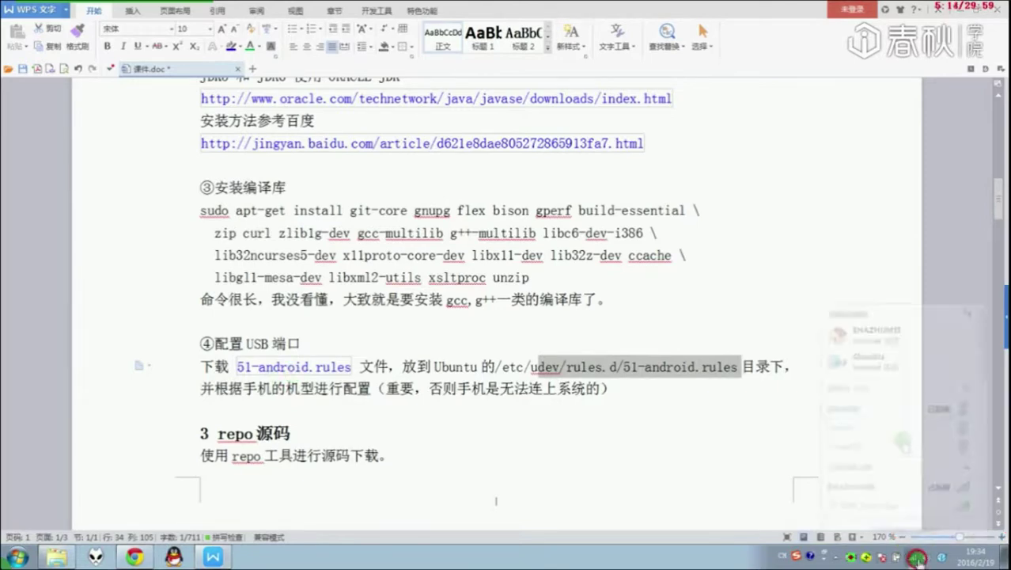
left_click(893, 405)
left_click(946, 428)
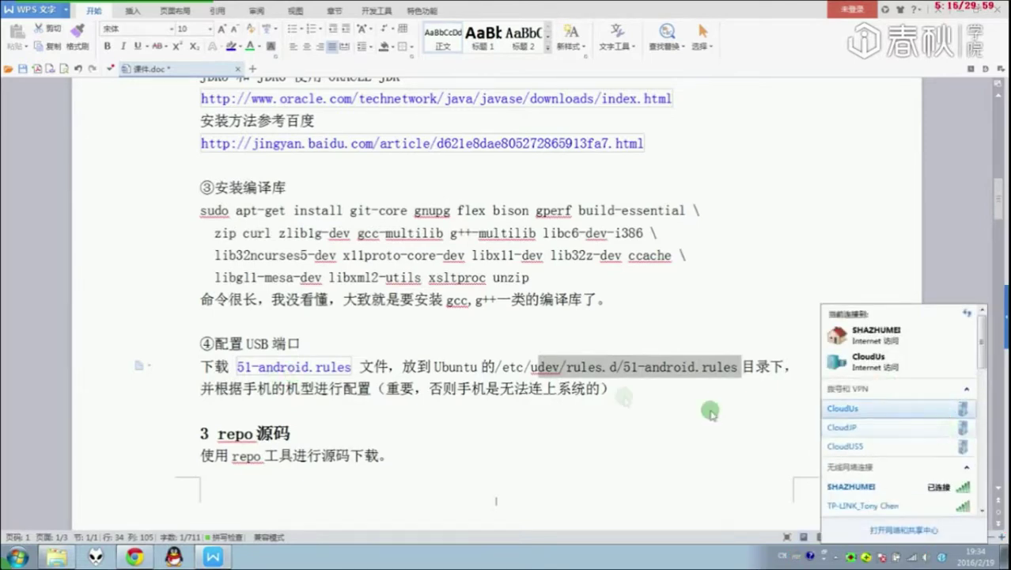
left_click(710, 411)
Find and launch Oracle VM VirtualBox, and start the wizard for a new virtual machine.
left_click(16, 557)
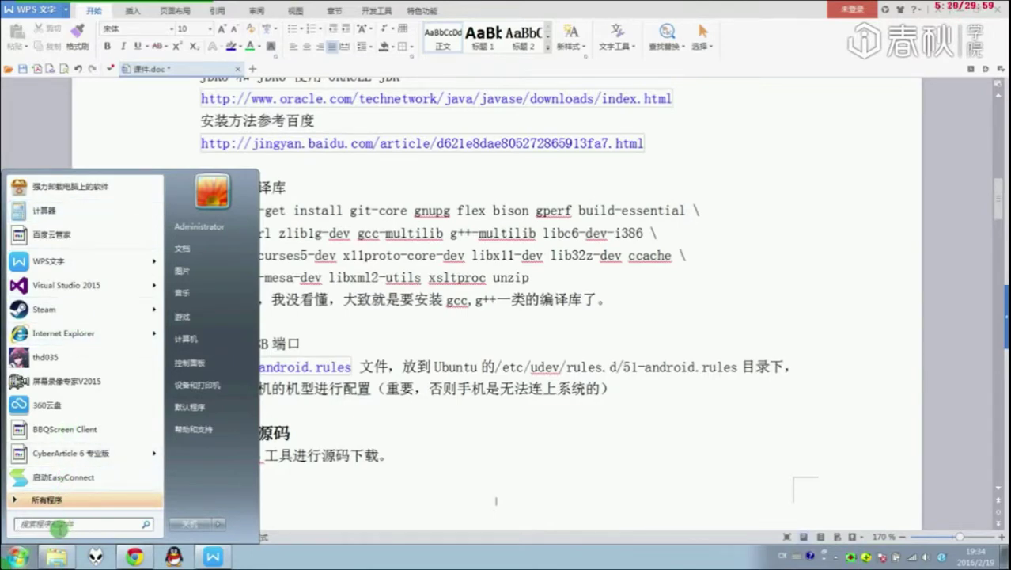
type("vir")
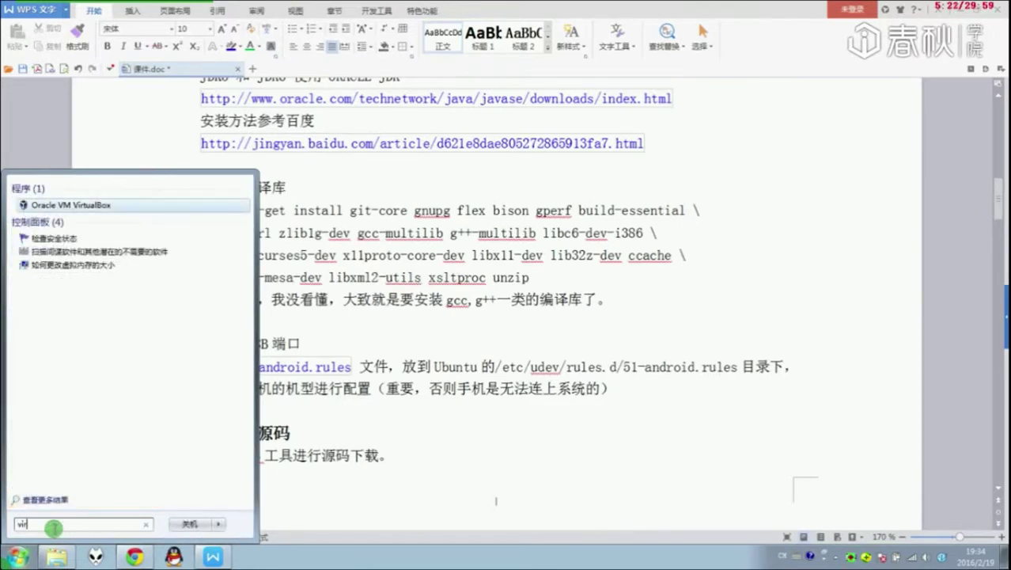
key("Return")
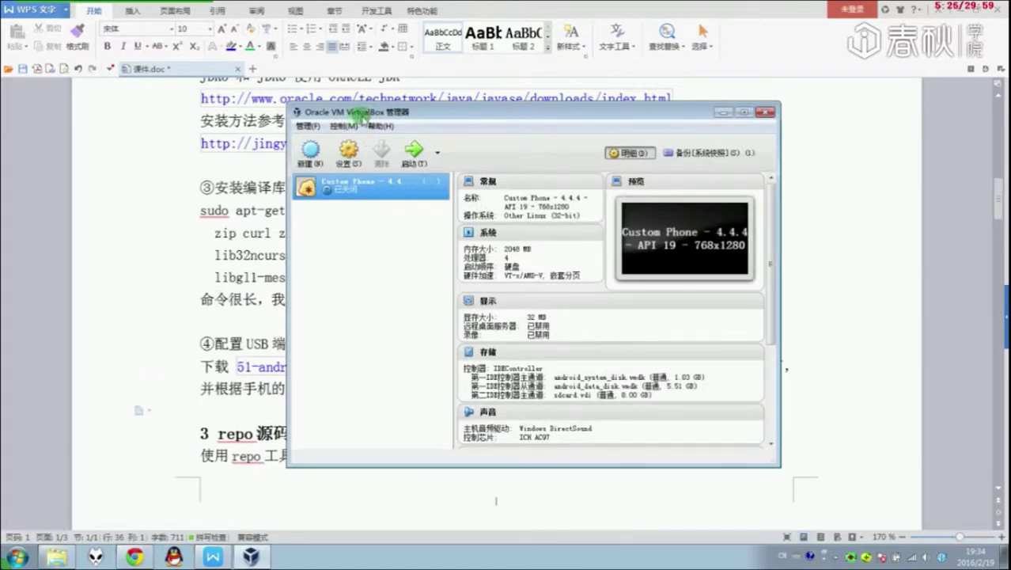
left_click_drag(360, 118, 465, 122)
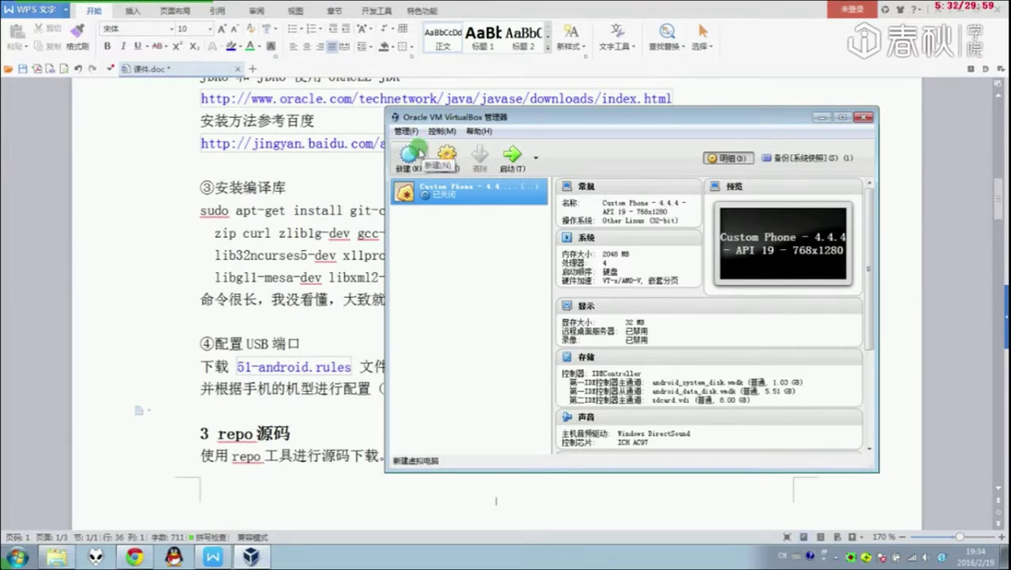
left_click_drag(433, 120, 382, 113)
left_click(353, 147)
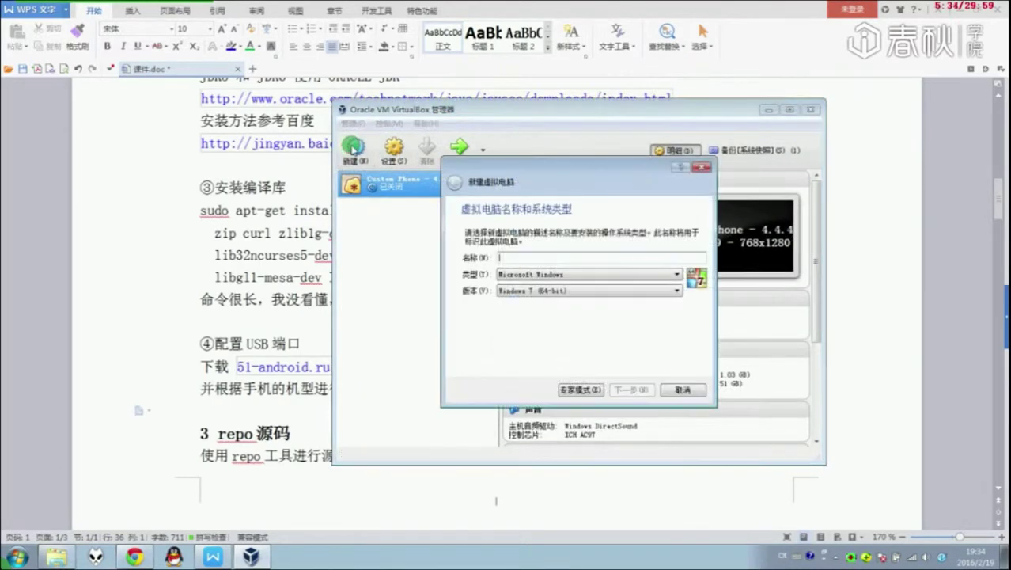
left_click(608, 289)
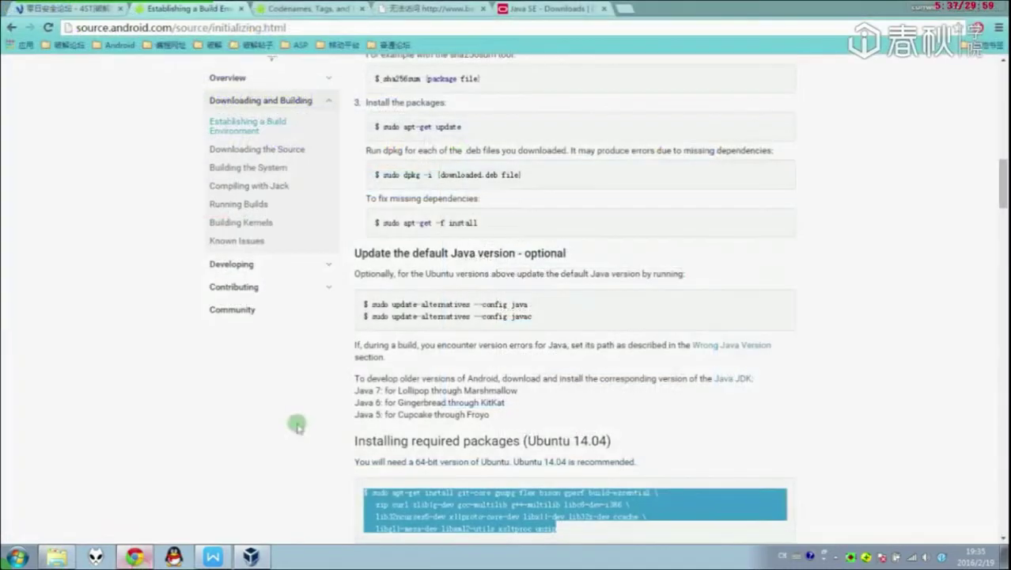
Skim the Establishing a Build Environment page in Chrome for the Linux and Mac OS setup requirements.
scroll(352, 397, "down", 2)
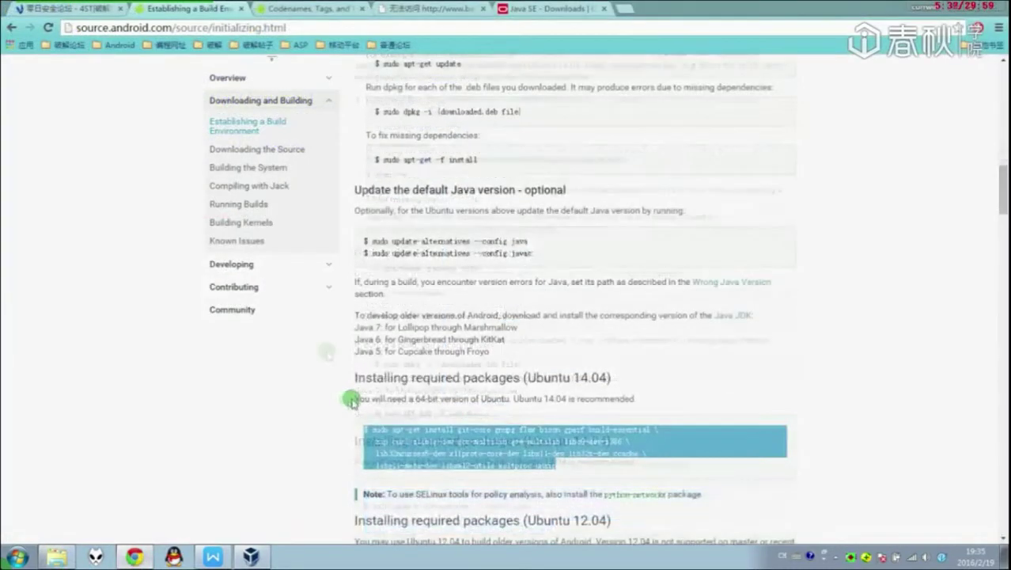
scroll(226, 117, "up", 10)
scroll(491, 358, "up", 5)
scroll(491, 359, "down", 20)
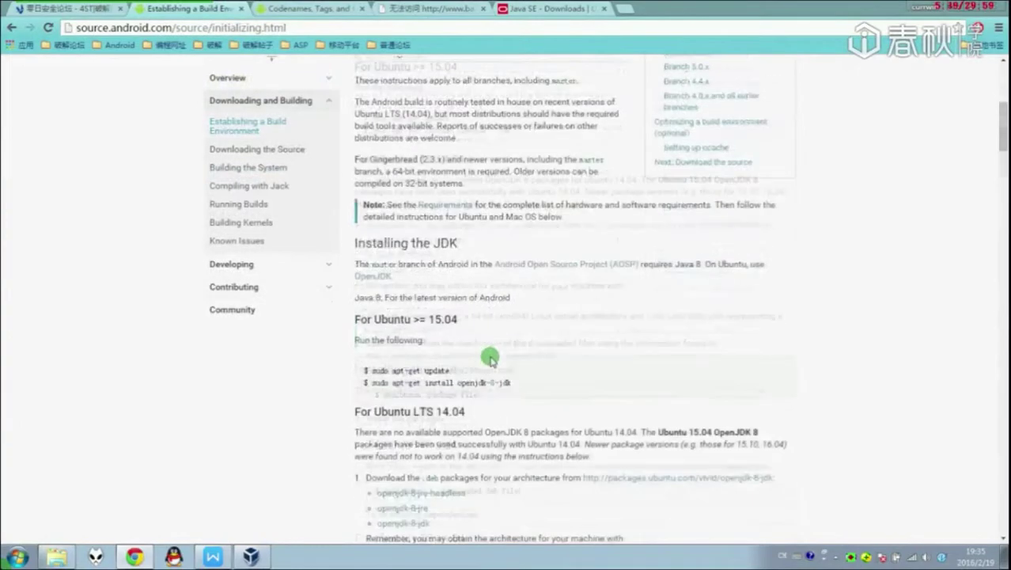
scroll(491, 358, "down", 15)
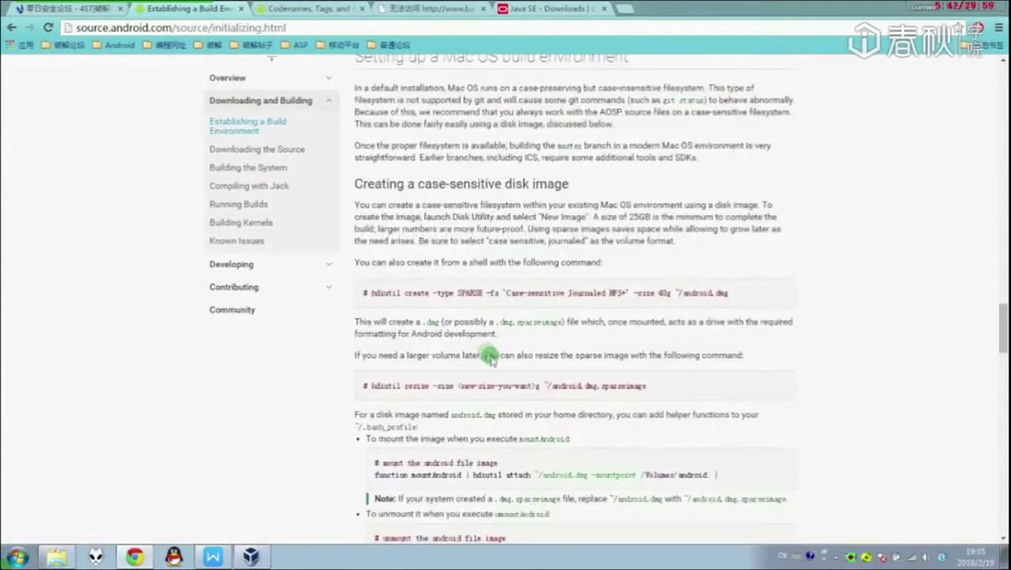
scroll(491, 358, "down", 15)
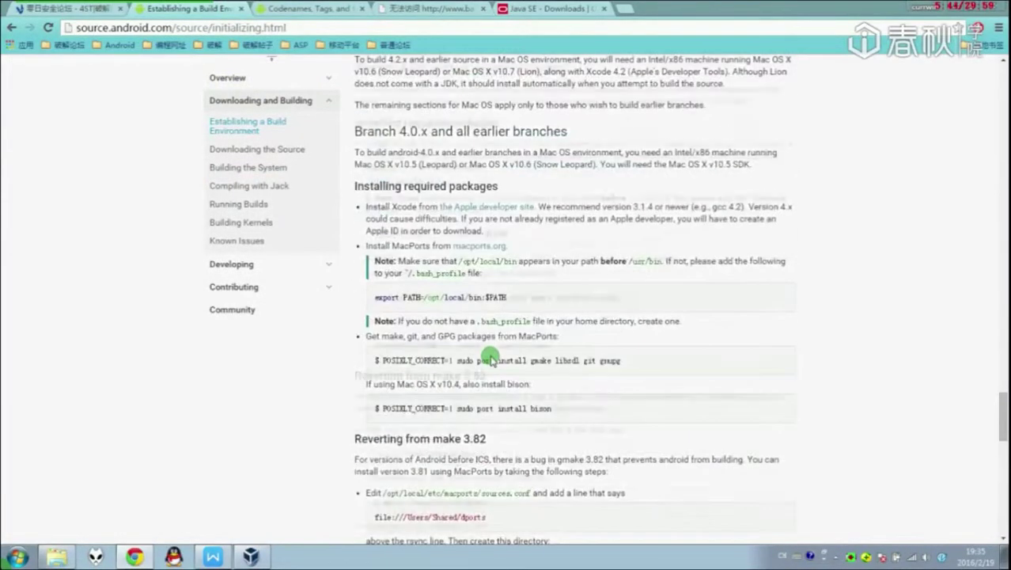
scroll(489, 355, "down", 2)
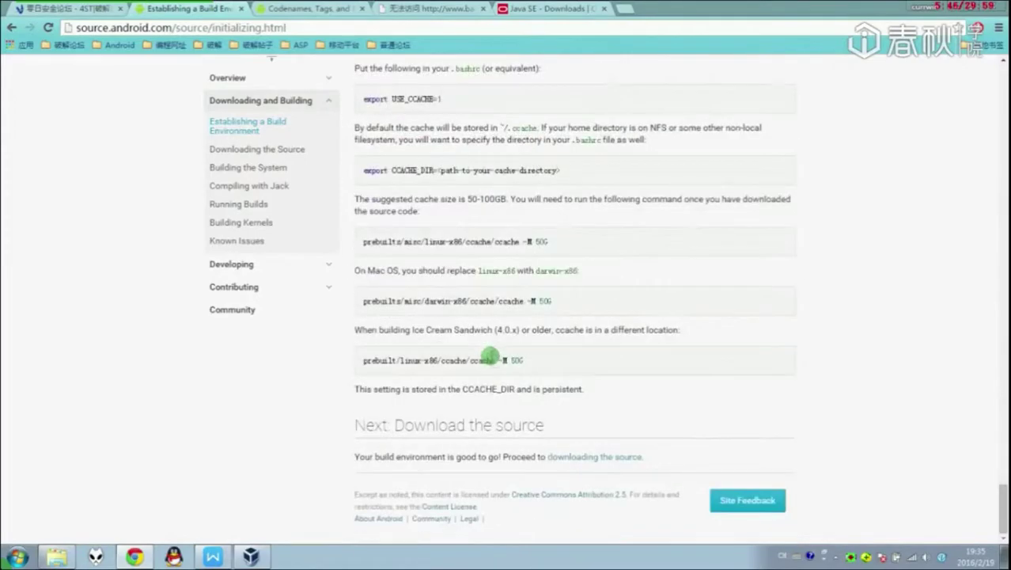
scroll(548, 357, "up", 4)
left_click_drag(1001, 491, 1004, 103)
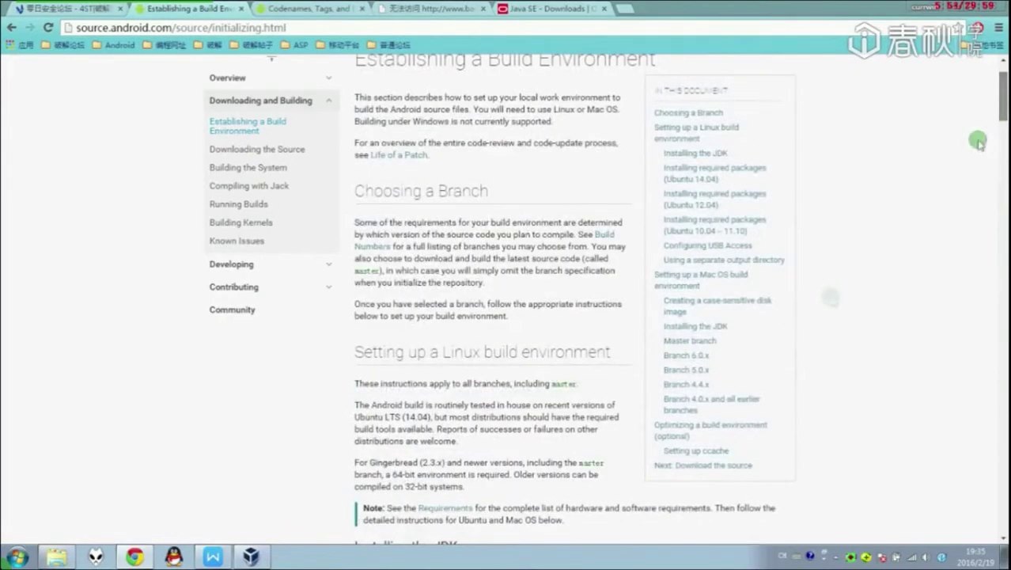
Examine the Setting up a Mac OS build environment section, including the case-sensitive disk image instructions.
left_click(720, 276)
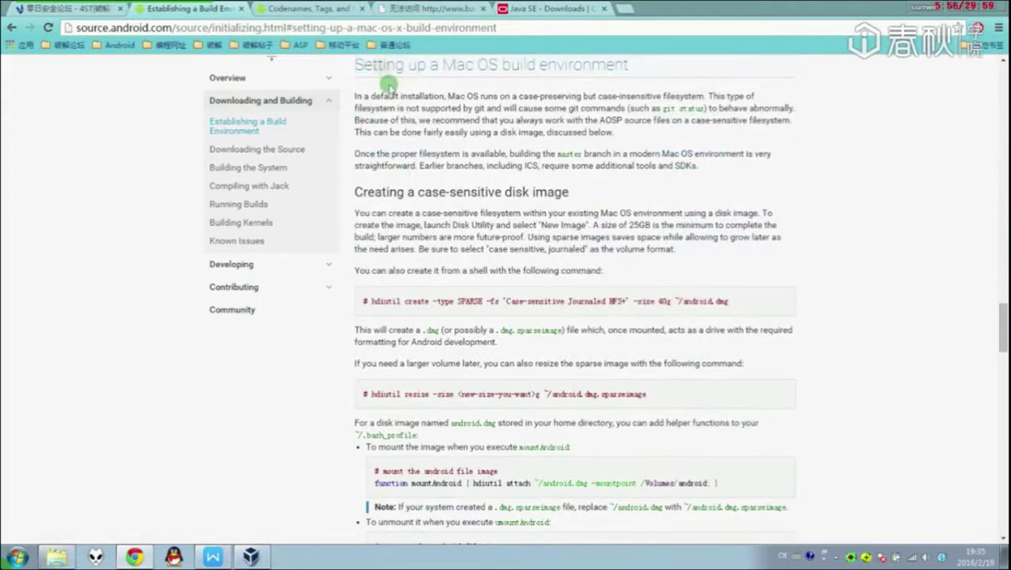
left_click_drag(373, 67, 765, 330)
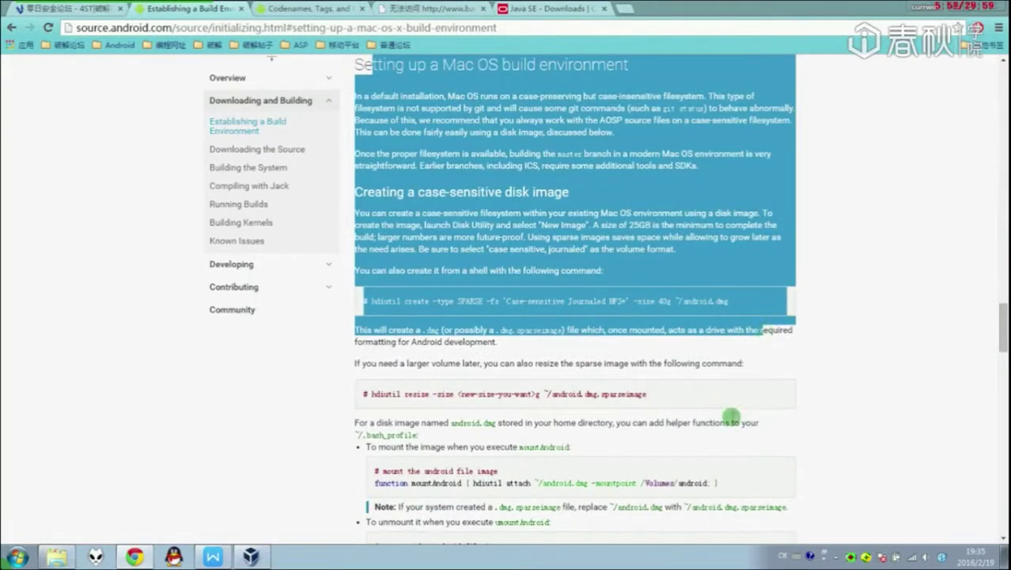
scroll(732, 418, "down", 2)
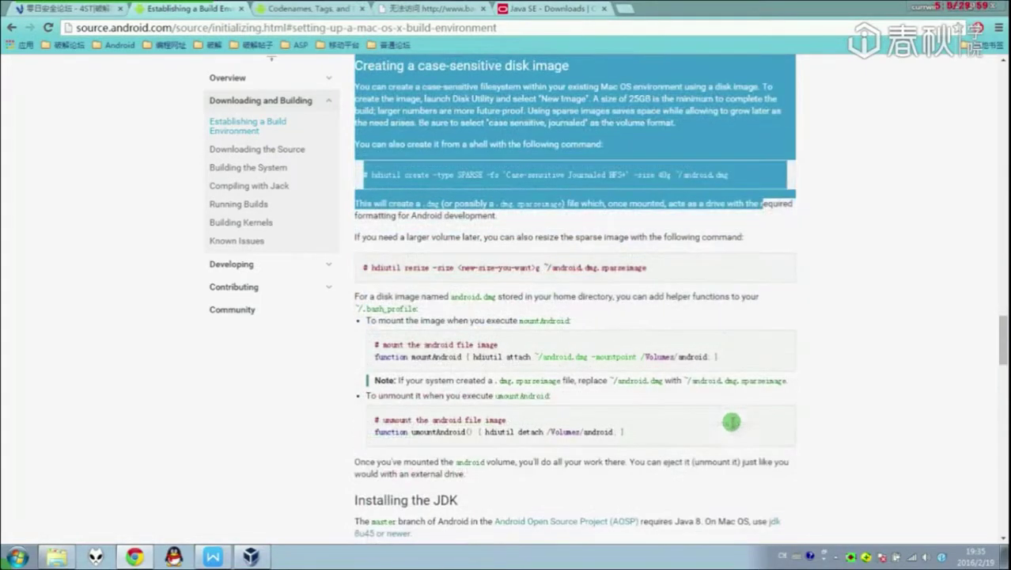
scroll(409, 271, "down", 1)
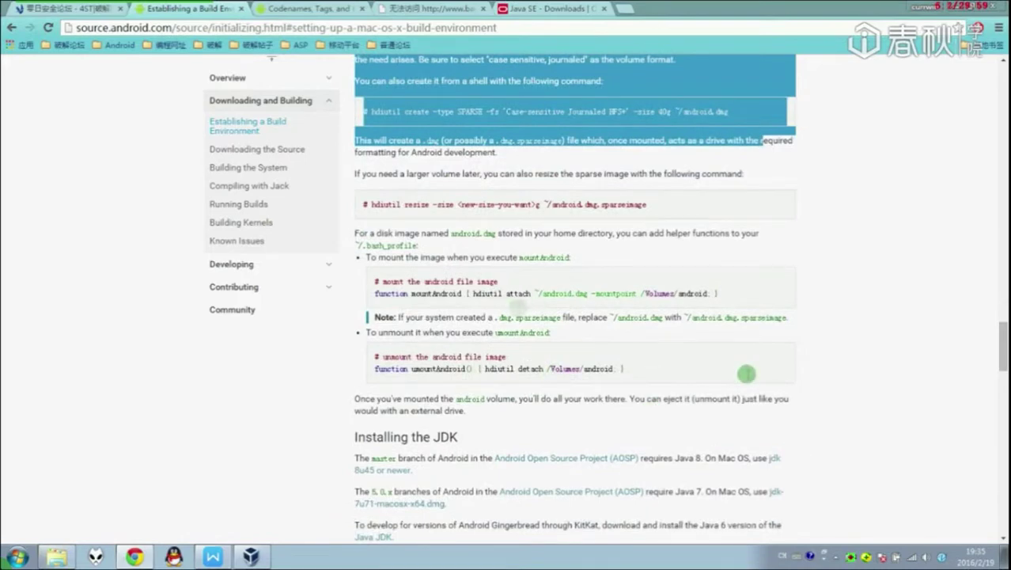
Return to VirtualBox, name the new machine ubuntu with type Linux and version Ubuntu (64-bit), and allocate 4096 MB of memory.
left_click(251, 557)
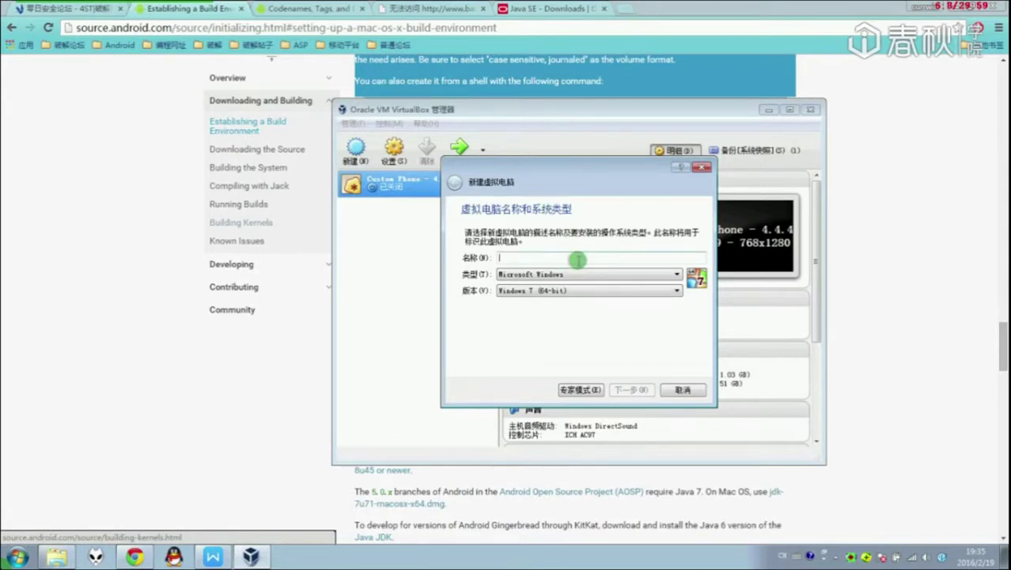
type("ubuntu")
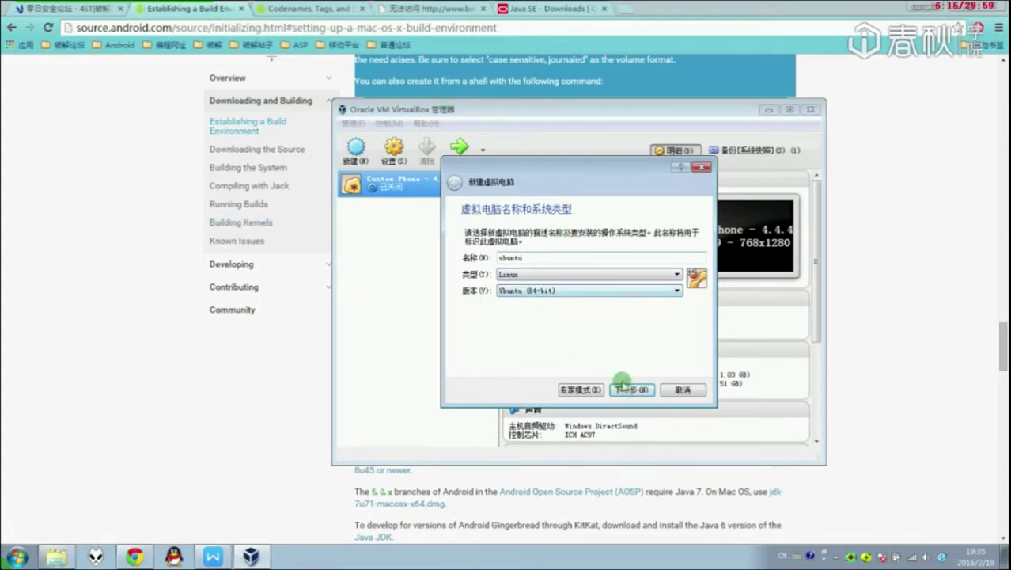
left_click(622, 382)
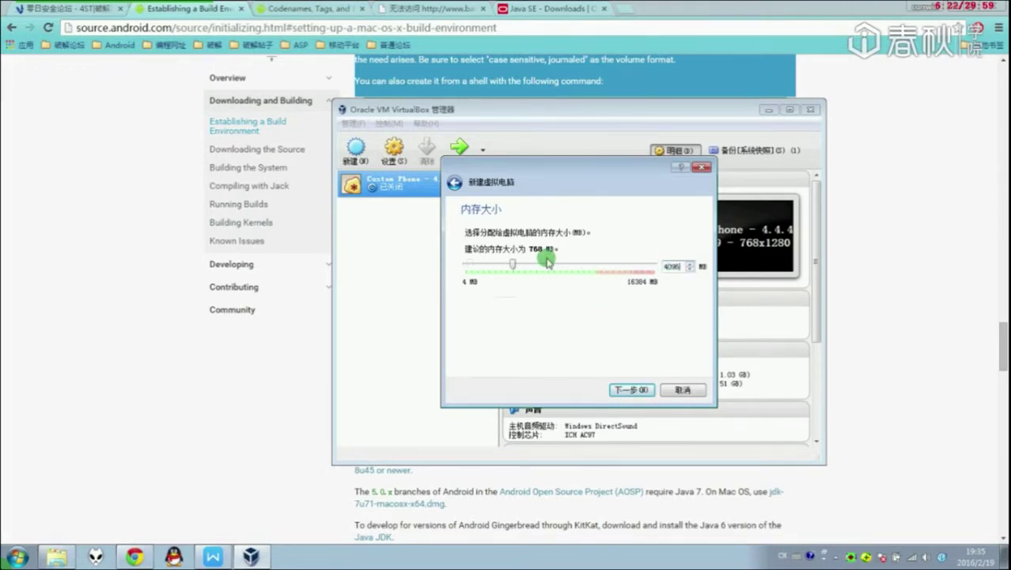
left_click(627, 390)
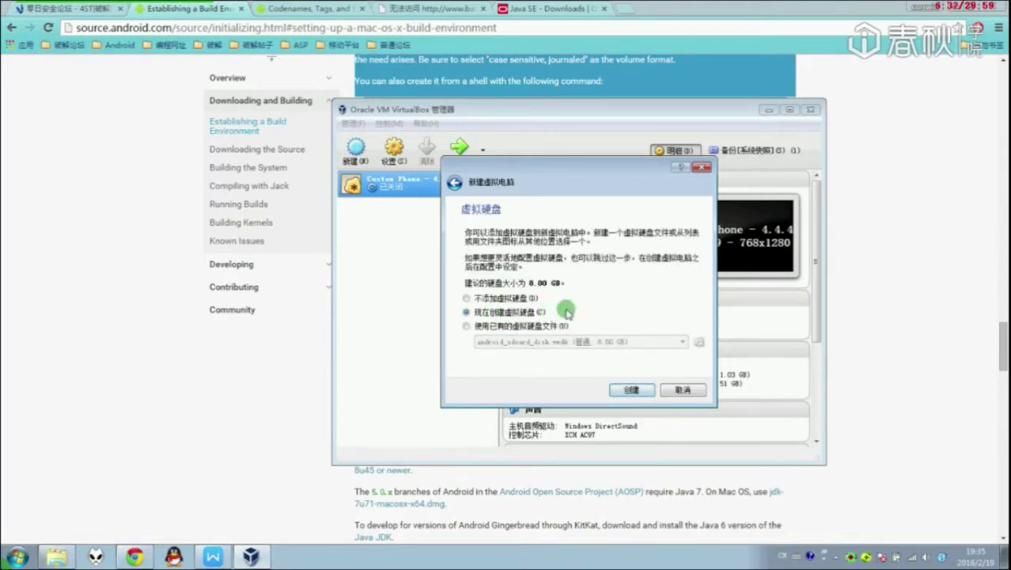
Create a new dynamically allocated virtual hard disk named ubuntu with a size of 200 GB.
left_click(640, 392)
left_click(638, 404)
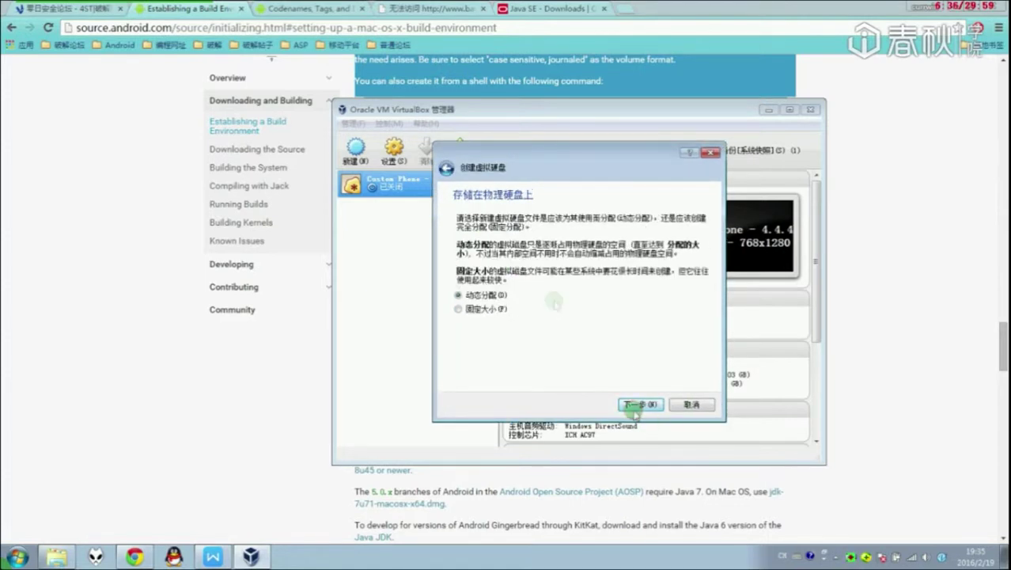
left_click(640, 405)
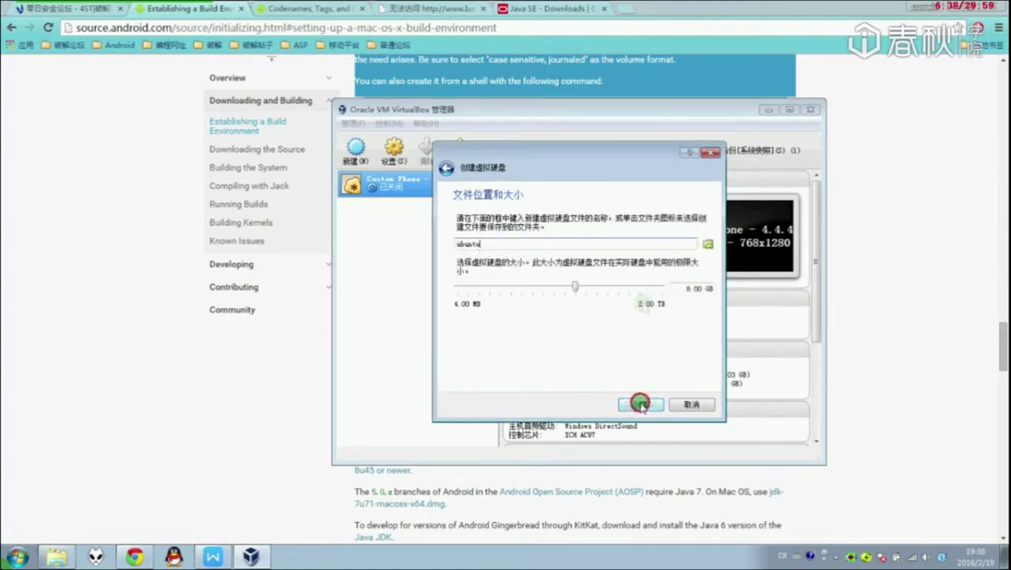
left_click_drag(679, 291, 713, 291)
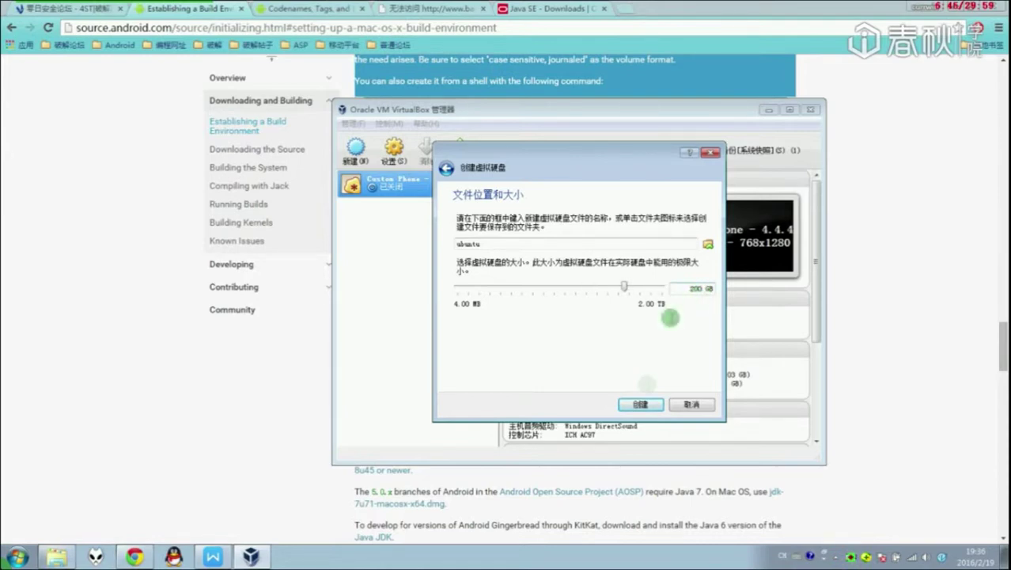
left_click(640, 404)
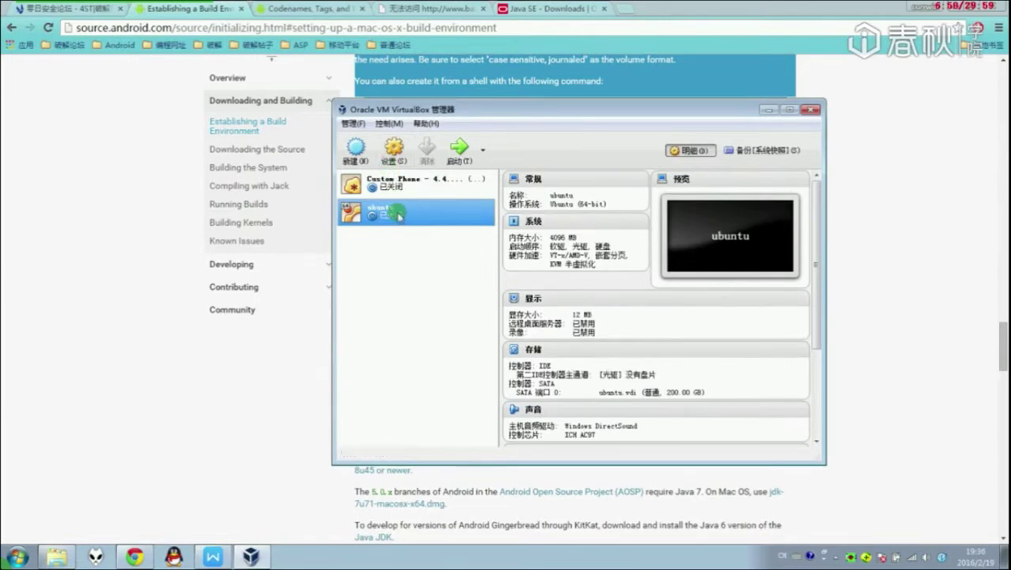
Open the ubuntu machine's settings, and select ubuntu-14.04.3-desktop-amd64.iso in the System folder of drive D in Windows Explorer.
right_click(398, 215)
left_click(407, 219)
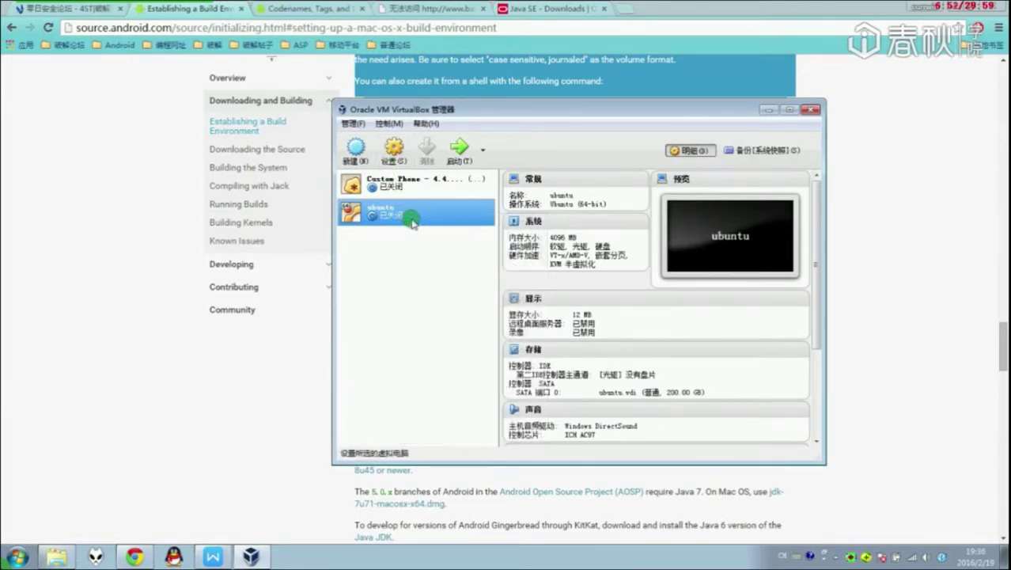
left_click(18, 556)
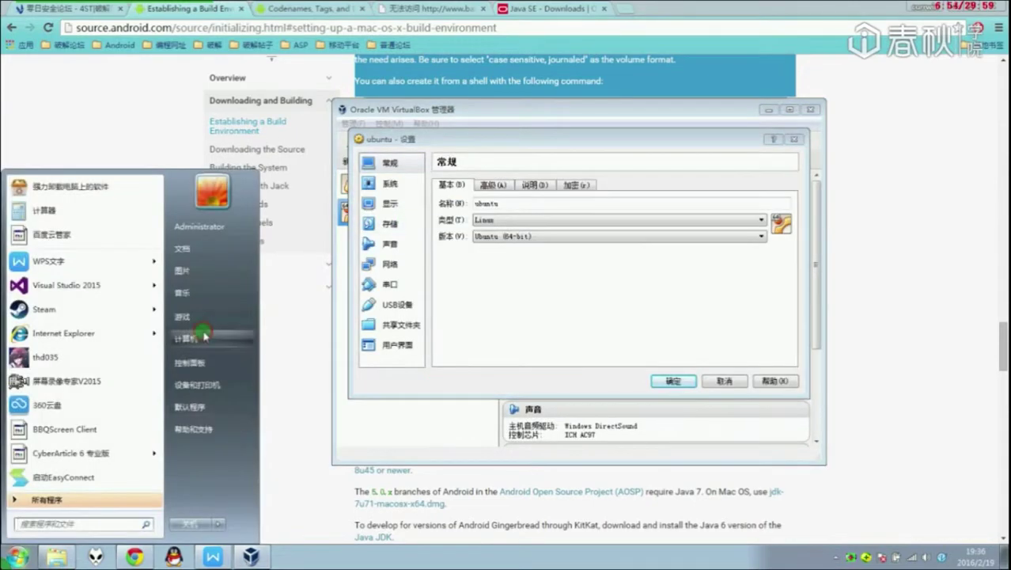
left_click(208, 333)
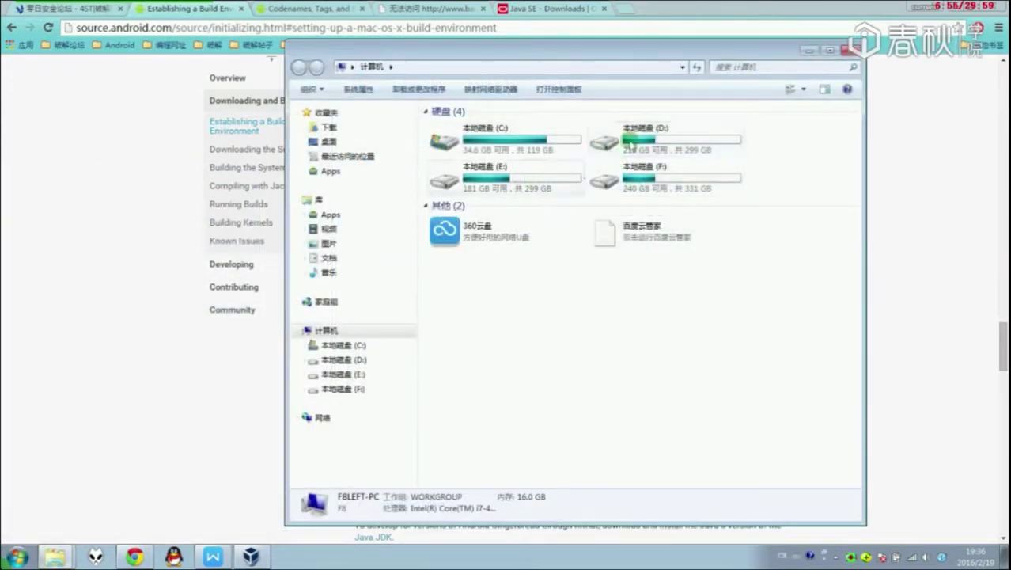
double_click(645, 133)
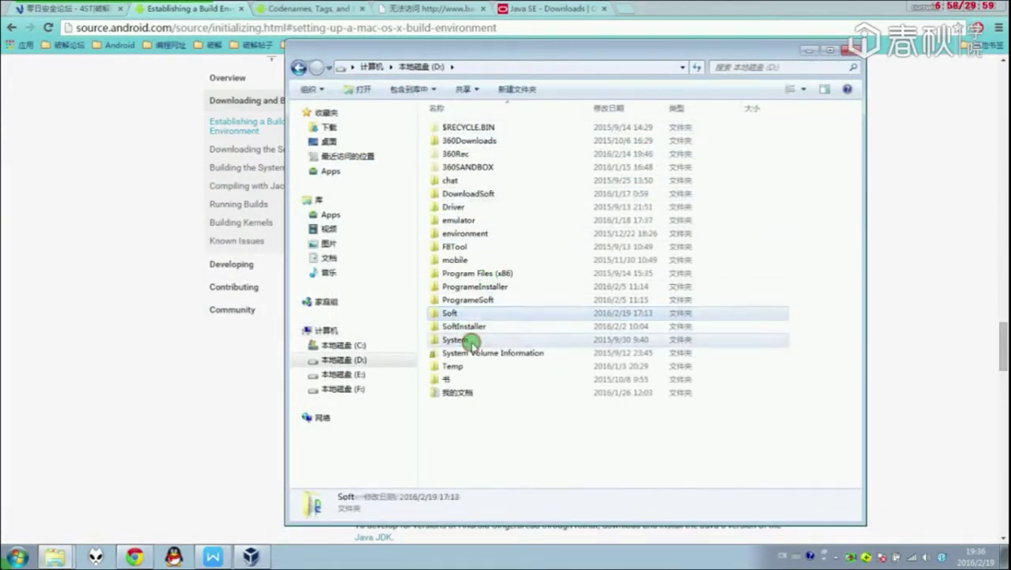
double_click(451, 339)
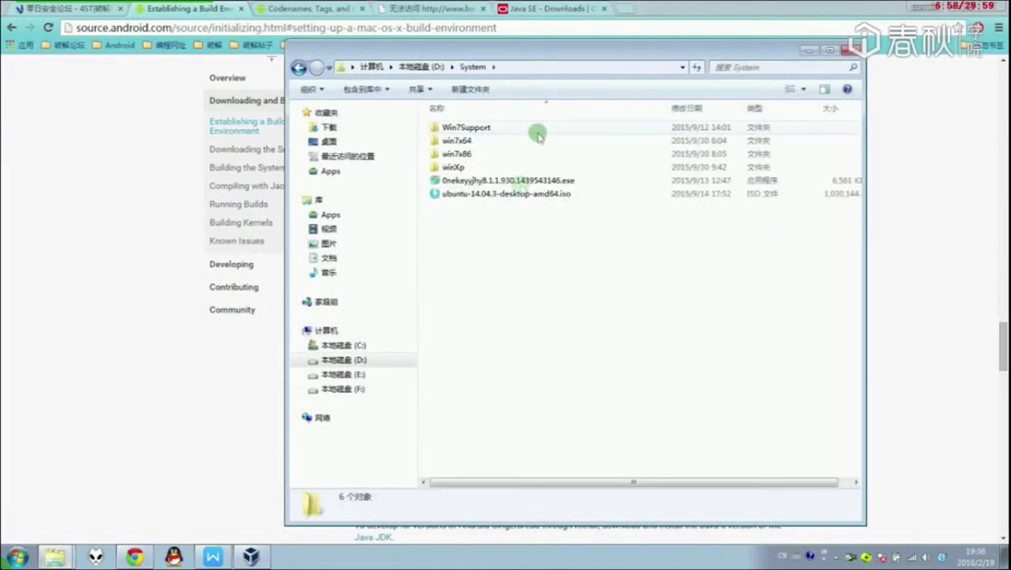
left_click(554, 194)
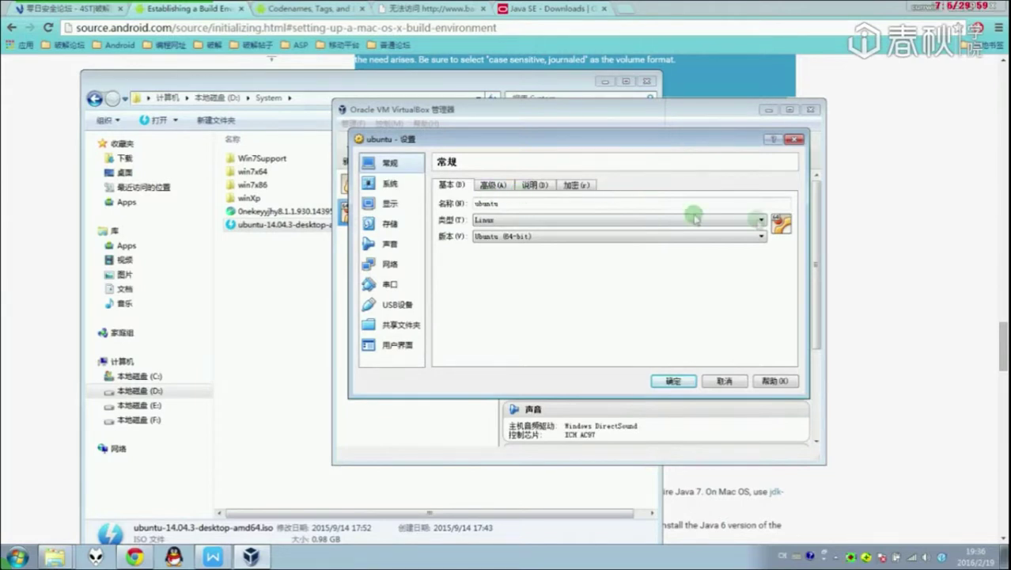
Review the ubuntu machine's general, system and display settings, including the description and encryption pages.
left_click(388, 184)
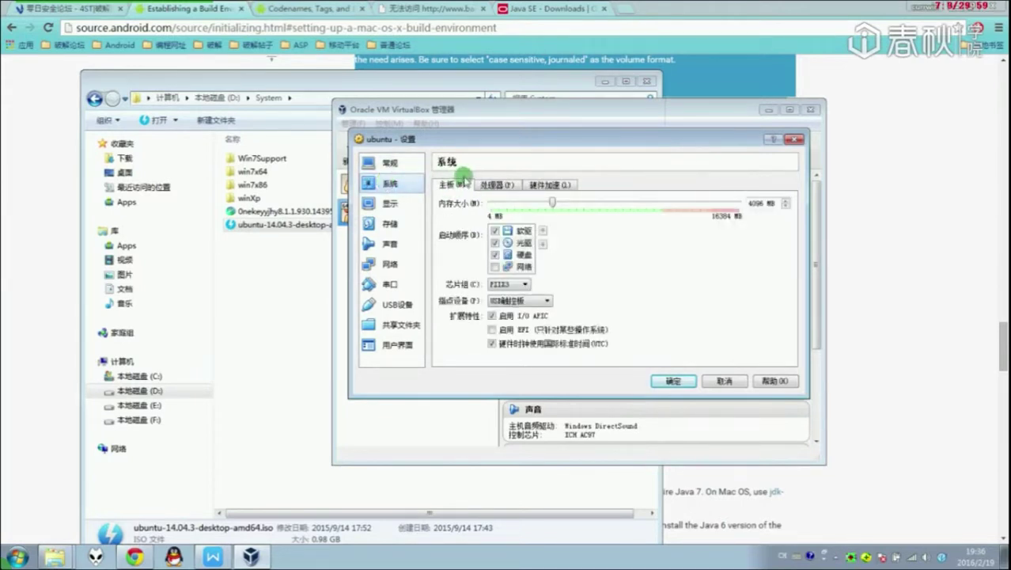
left_click(388, 163)
left_click(492, 185)
left_click(535, 184)
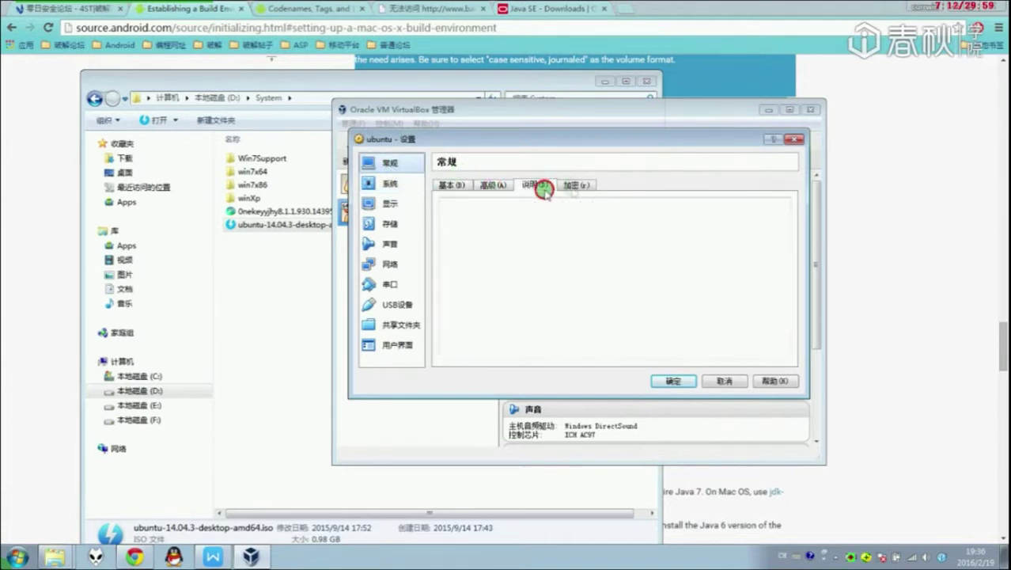
left_click(576, 184)
left_click(451, 184)
left_click(403, 185)
left_click(400, 205)
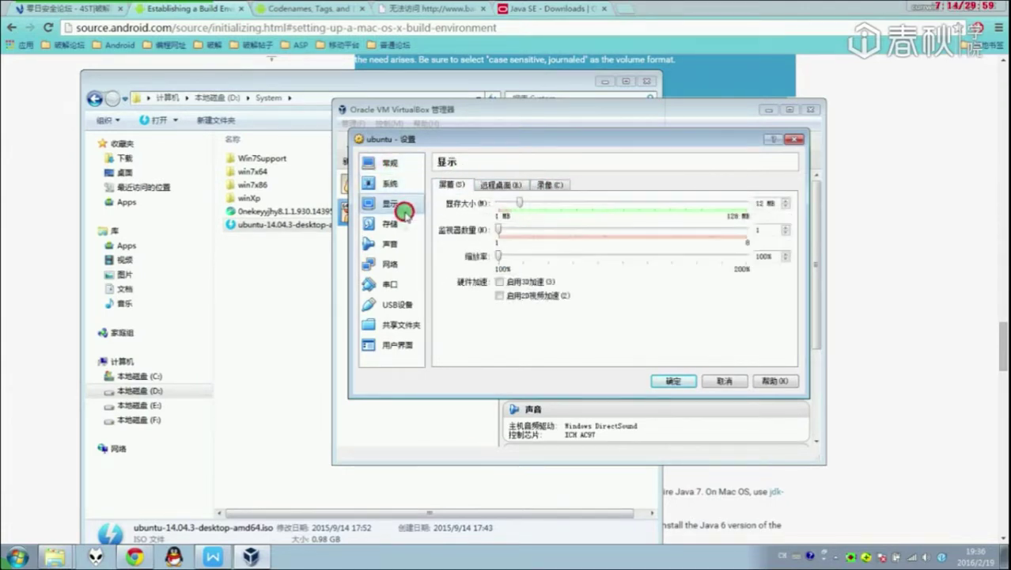
Load ubuntu-14.04.3-desktop-amd64.iso into the ubuntu machine's empty IDE optical drive and save the settings.
left_click(401, 224)
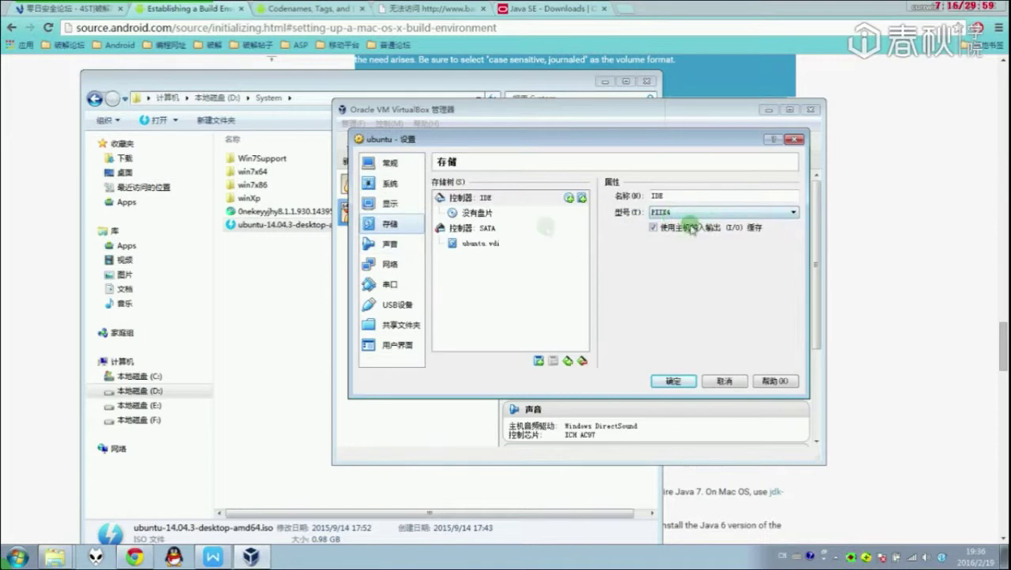
left_click(483, 214)
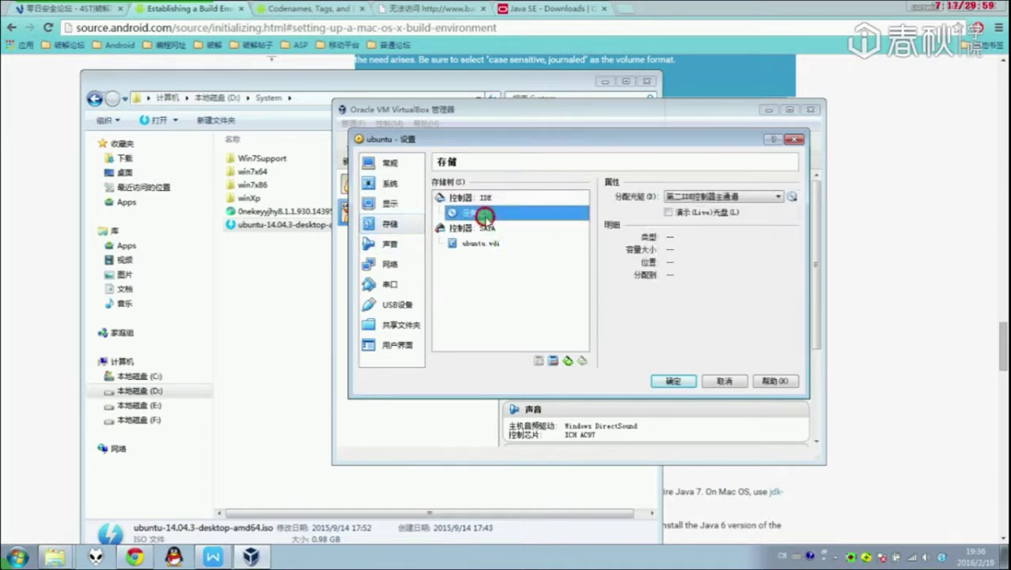
left_click(792, 196)
left_click(827, 227)
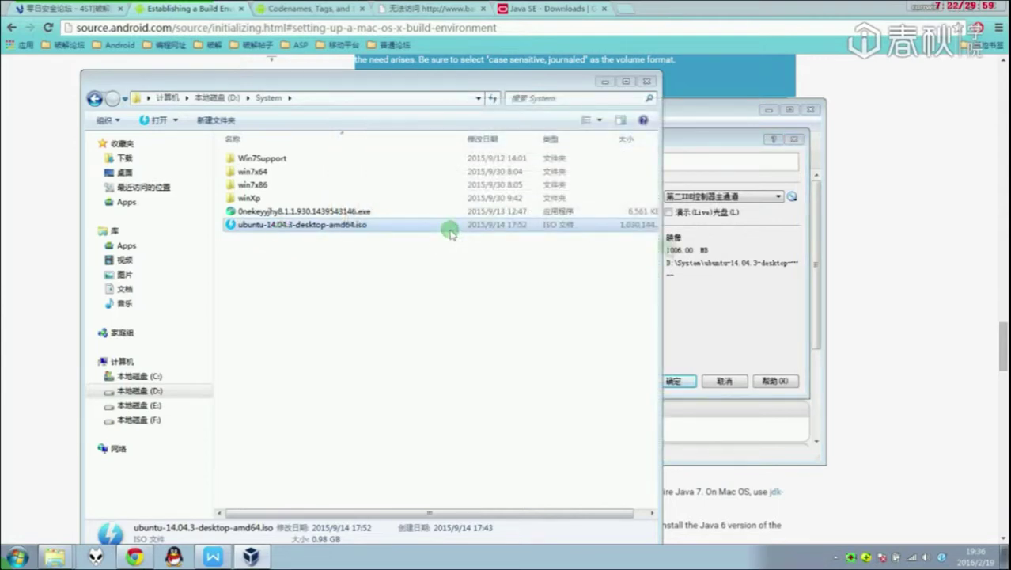
left_click(677, 379)
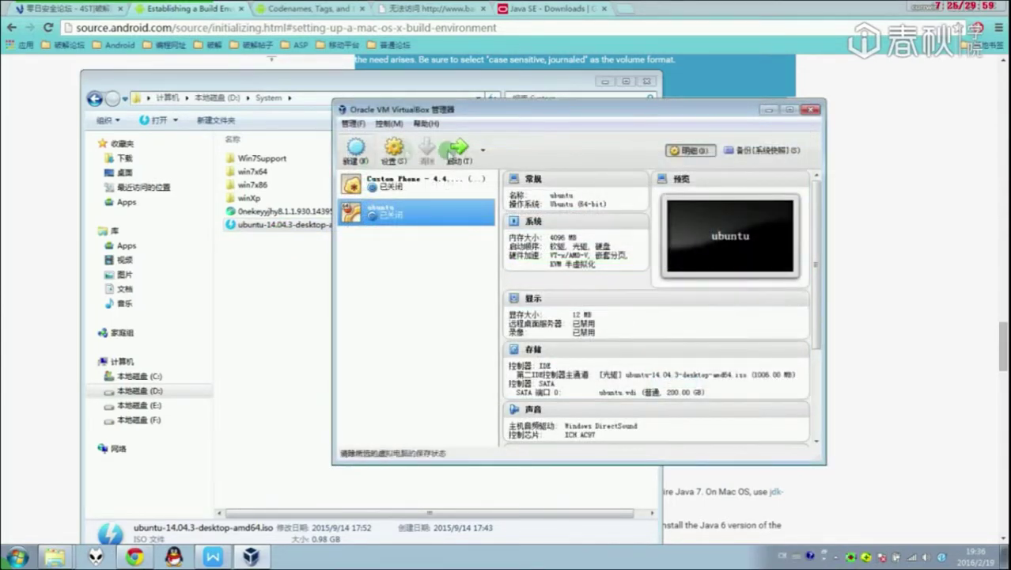
Start the ubuntu virtual machine and reposition its running window on the desktop.
left_click(449, 151)
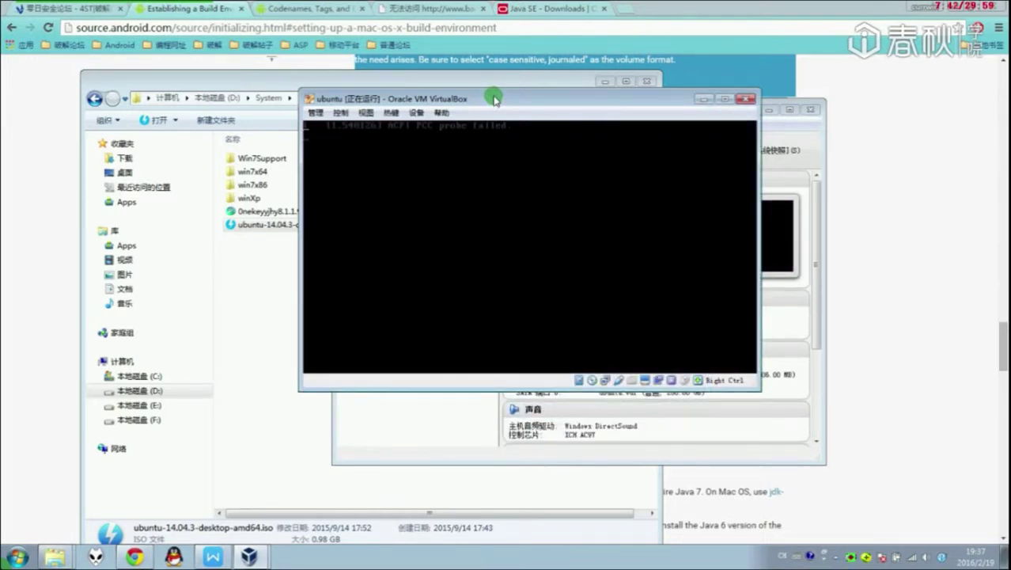
left_click(536, 101)
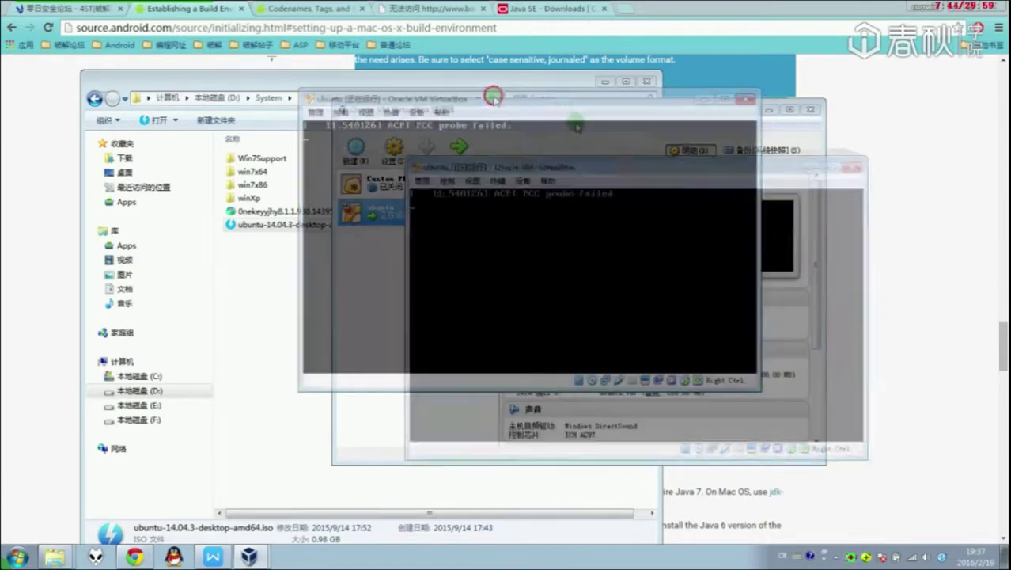
key("Num_Lock")
left_click(621, 96)
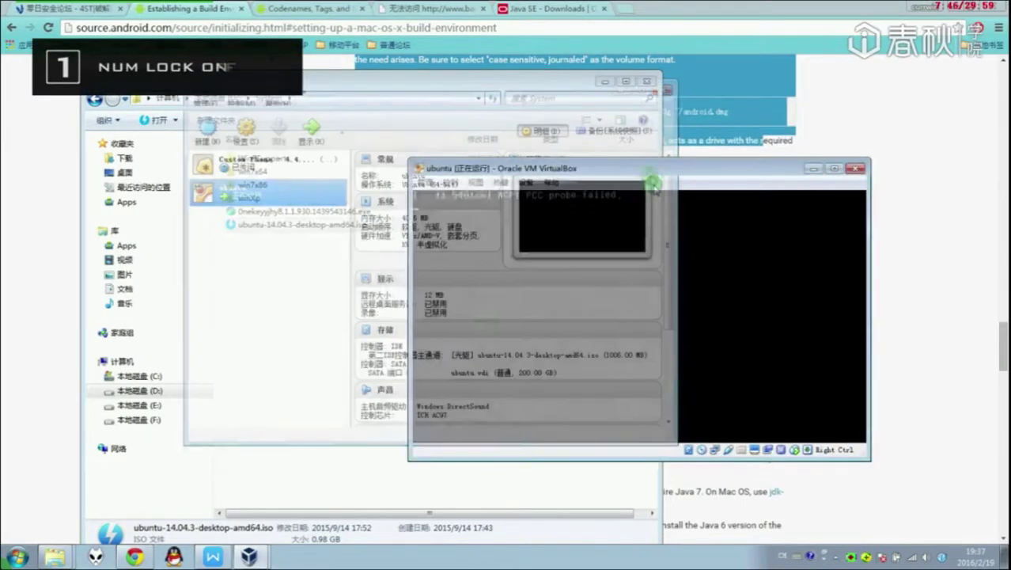
key("Num_Lock")
left_click_drag(650, 162, 575, 164)
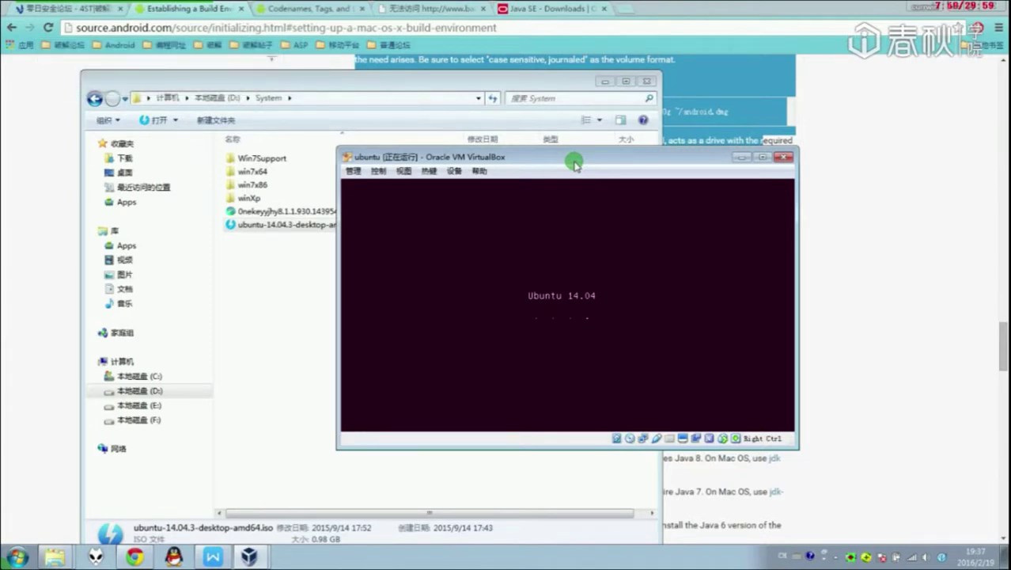
Switch to Chrome and examine the Establishing a Build Environment page, from Configuring USB Access through the ccache setup.
left_click(4, 133)
key("Num_Lock")
scroll(165, 278, "down", 15)
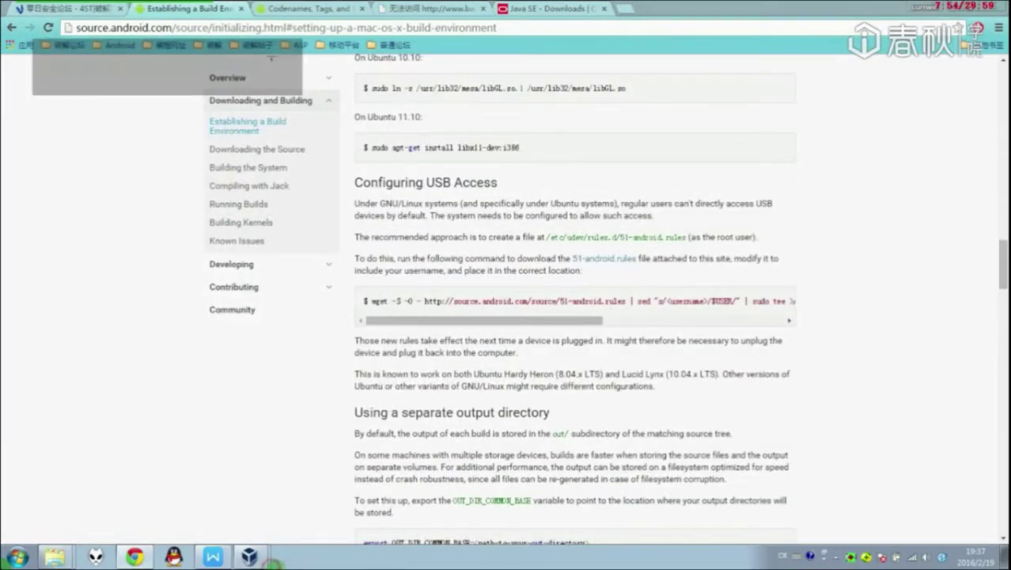
left_click(249, 556)
left_click(202, 522)
left_click(243, 554)
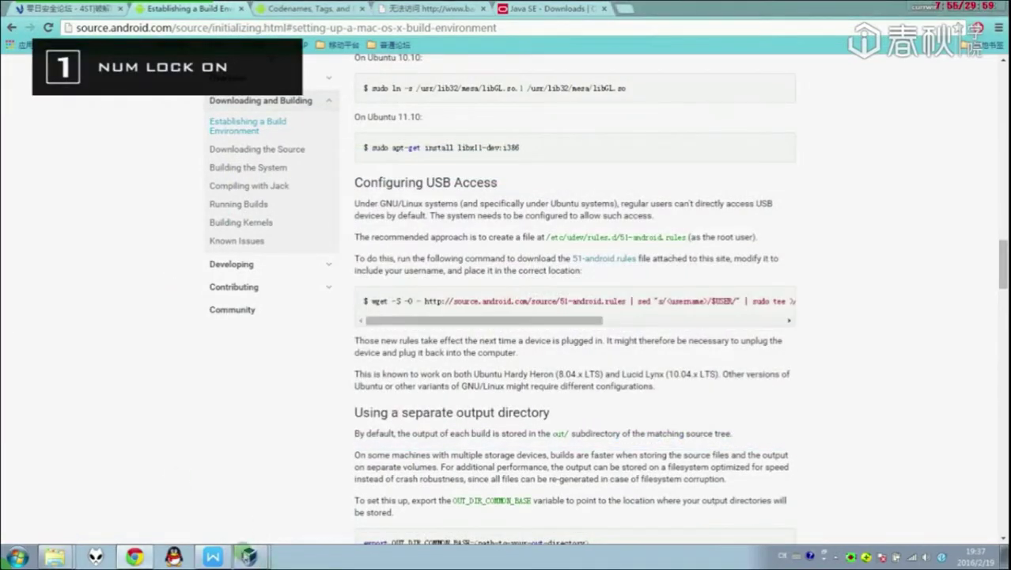
scroll(215, 464, "down", 4)
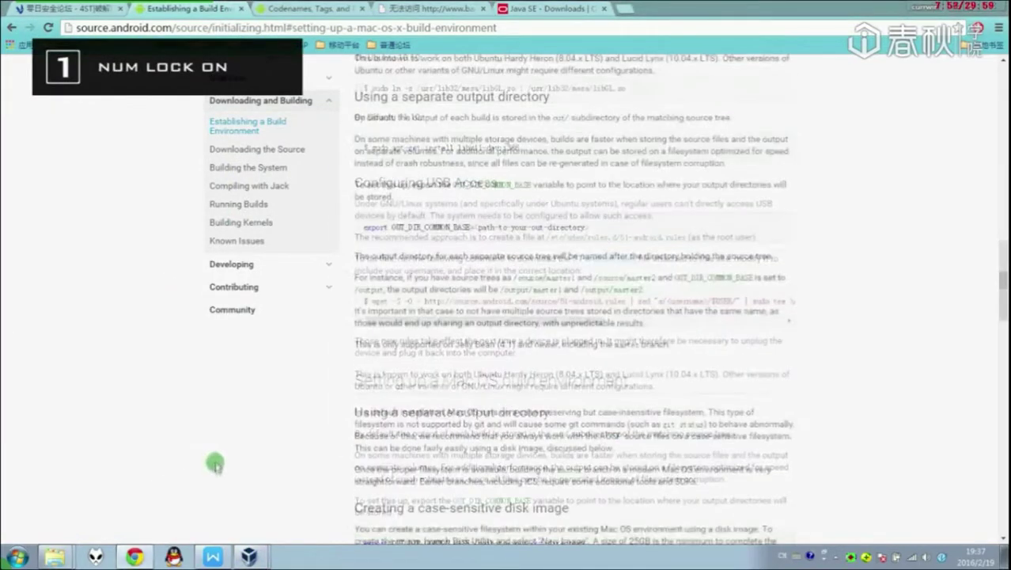
scroll(215, 464, "up", 3)
scroll(396, 364, "down", 2)
left_click_drag(395, 365, 602, 385)
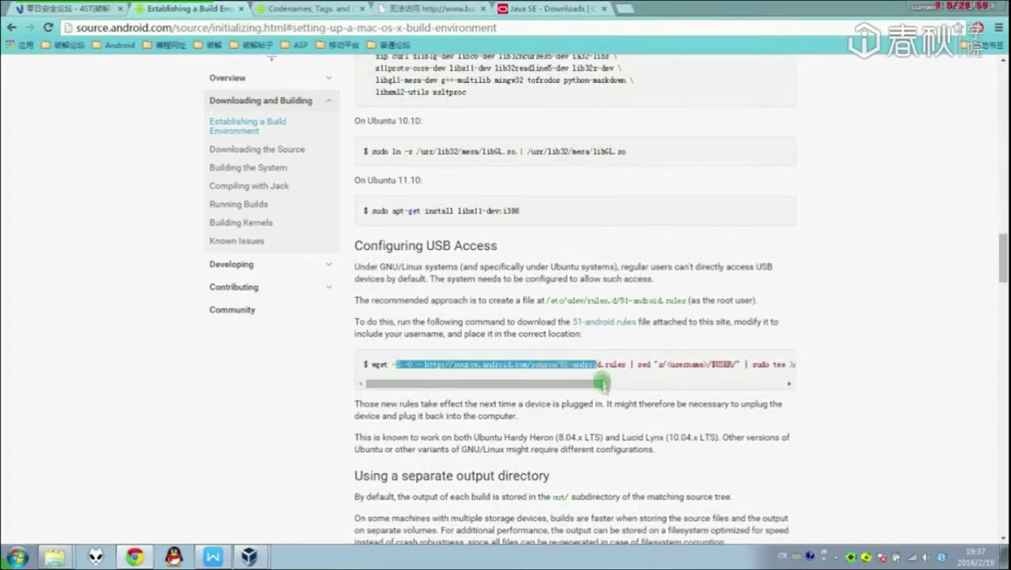
scroll(601, 388, "down", 20)
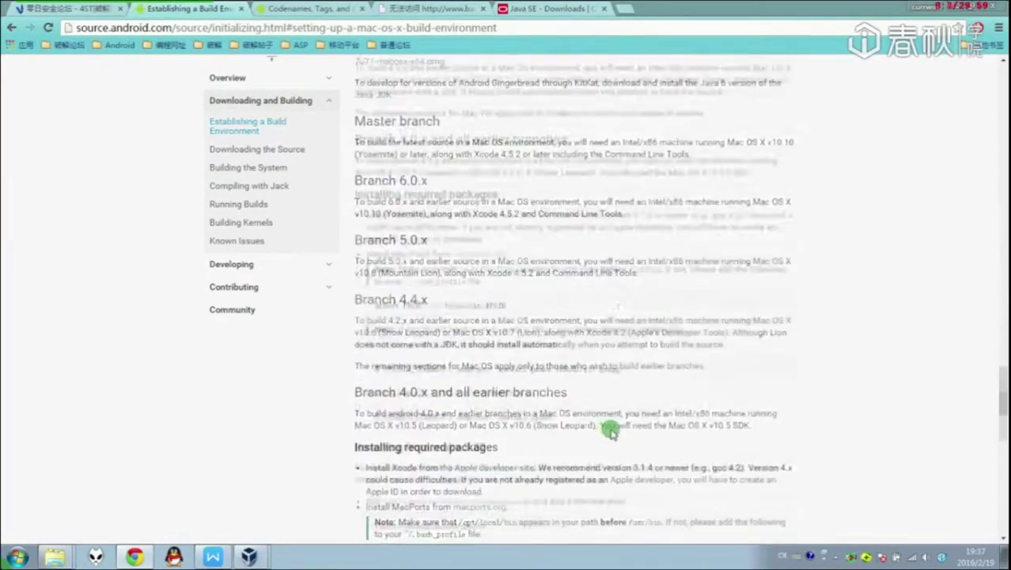
scroll(610, 429, "down", 20)
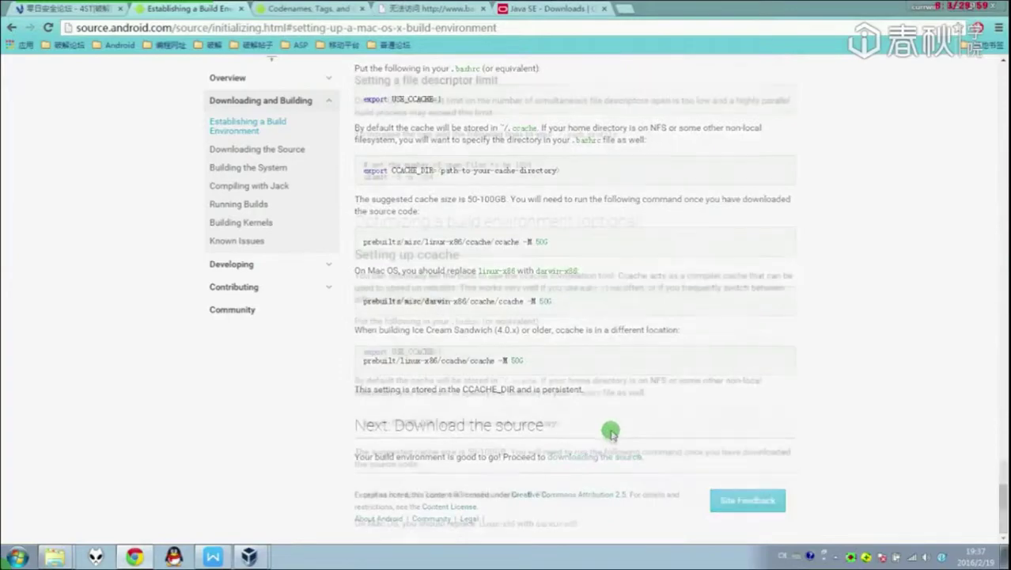
scroll(610, 430, "up", 10)
scroll(610, 430, "down", 3)
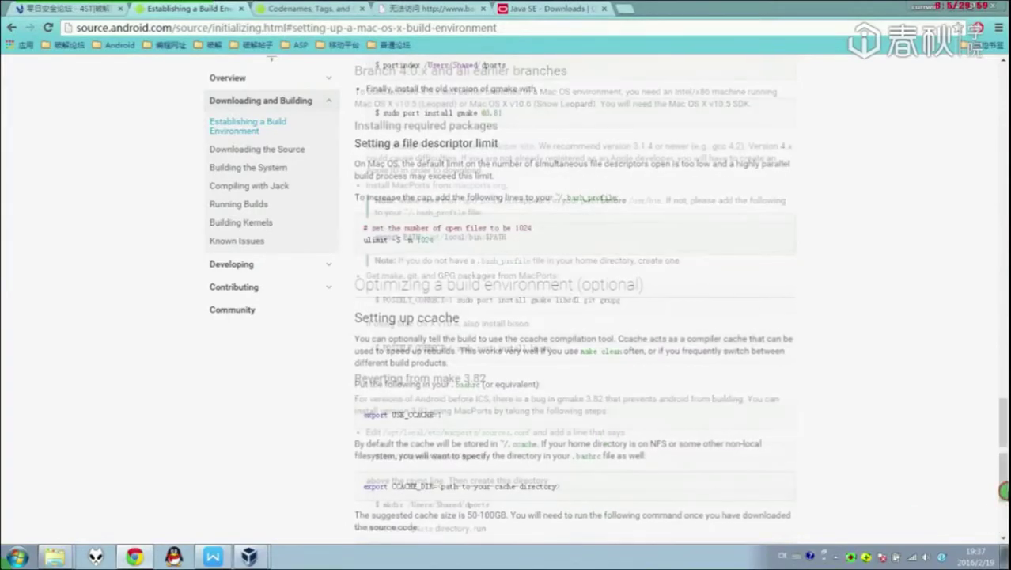
scroll(1004, 491, "up", 20)
scroll(937, 267, "down", 20)
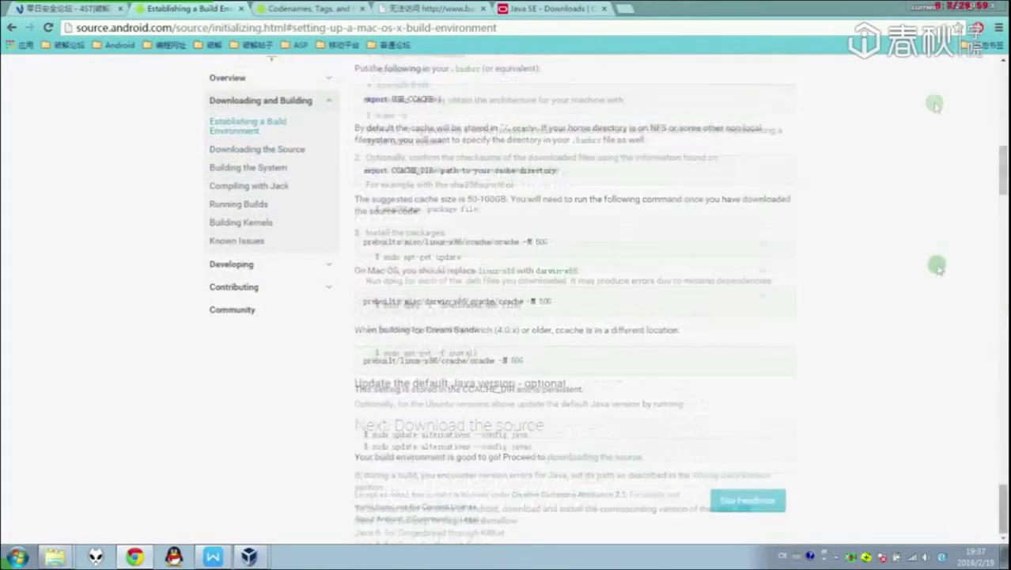
scroll(936, 267, "up", 20)
Return to the ubuntu virtual machine and start installing Ubuntu in English with Erase disk and install Ubuntu, accepting the disk changes.
mouse_move(250, 556)
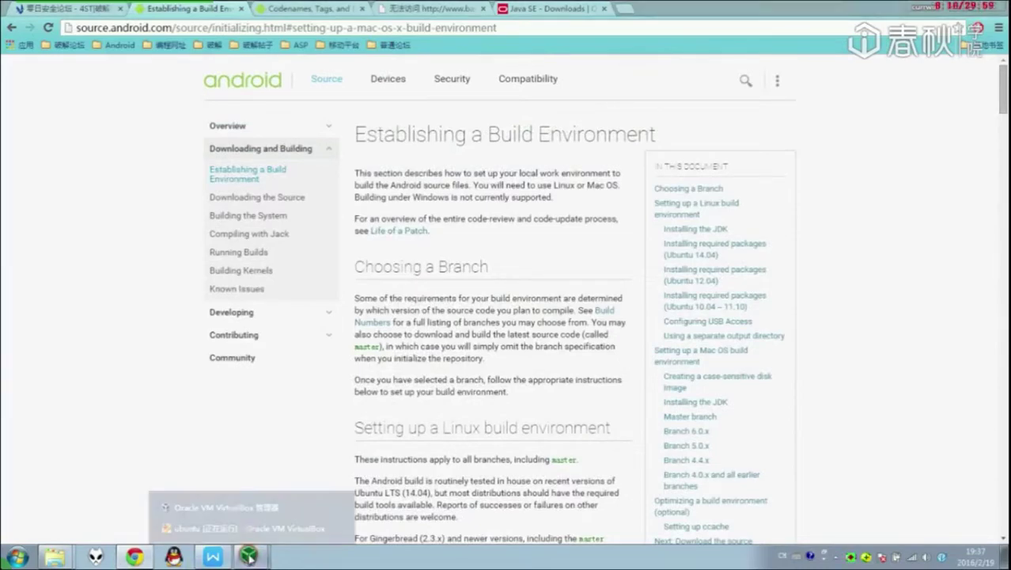
left_click(279, 516)
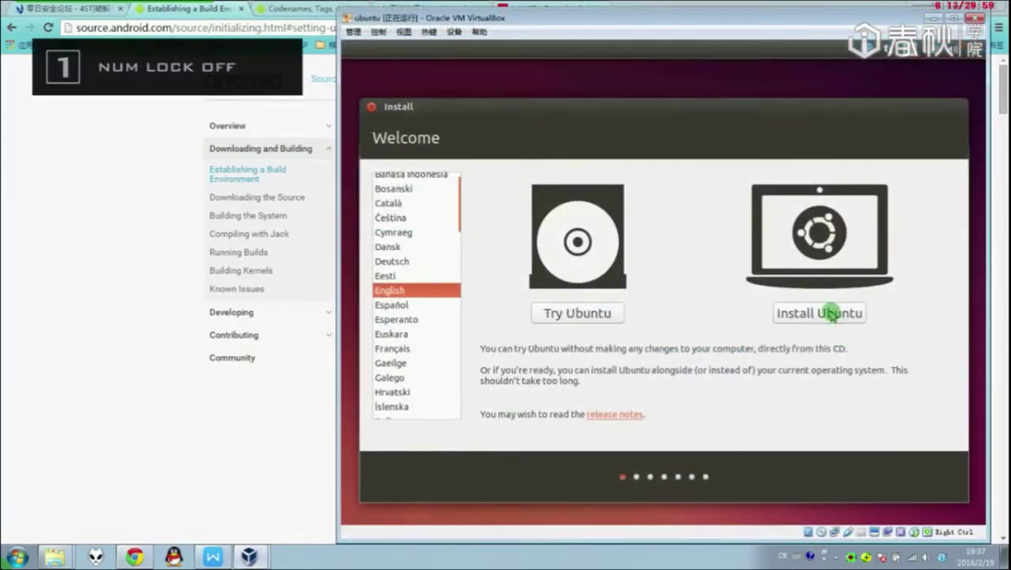
left_click(831, 312)
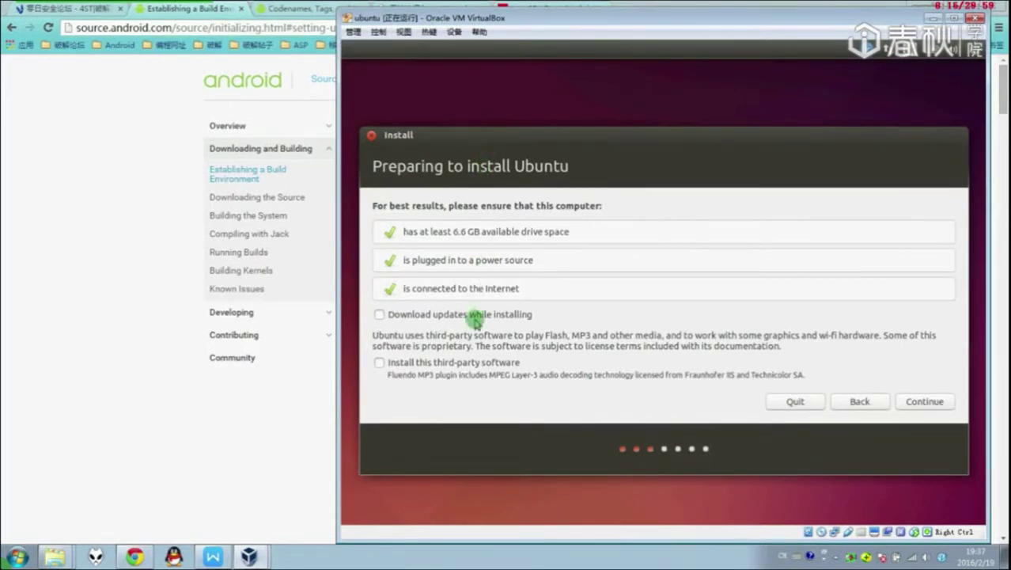
left_click(936, 404)
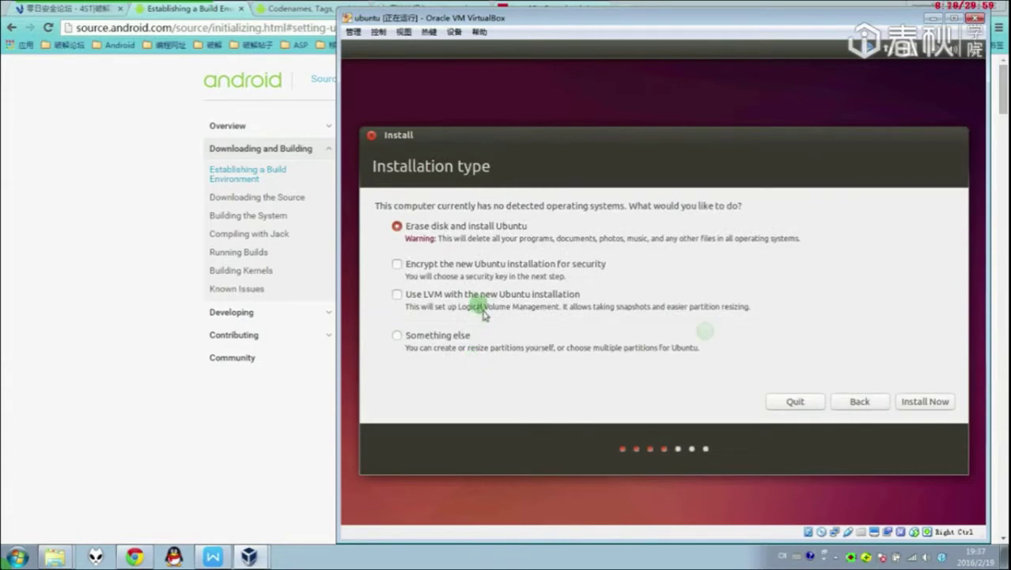
left_click(934, 402)
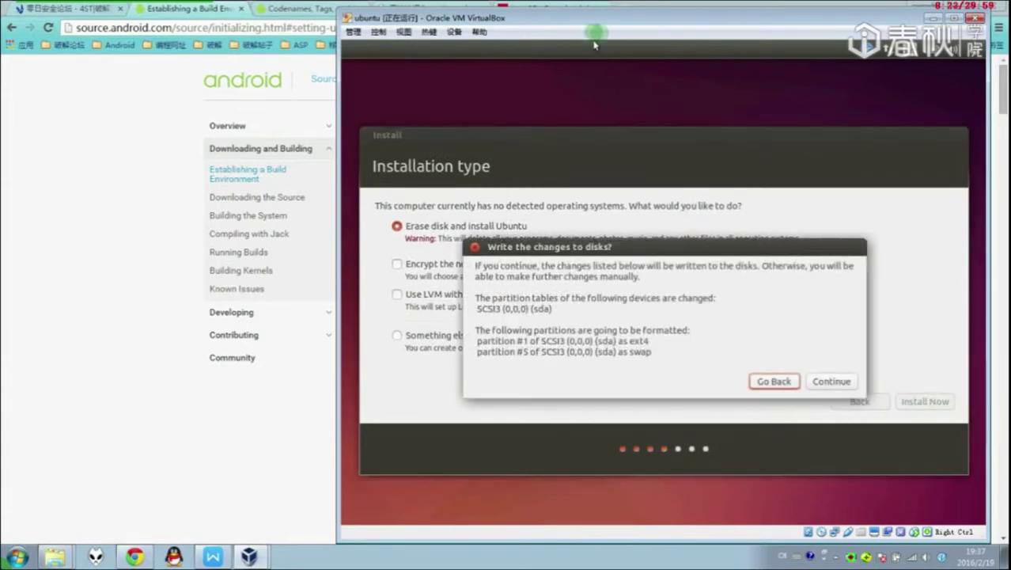
left_click(832, 380)
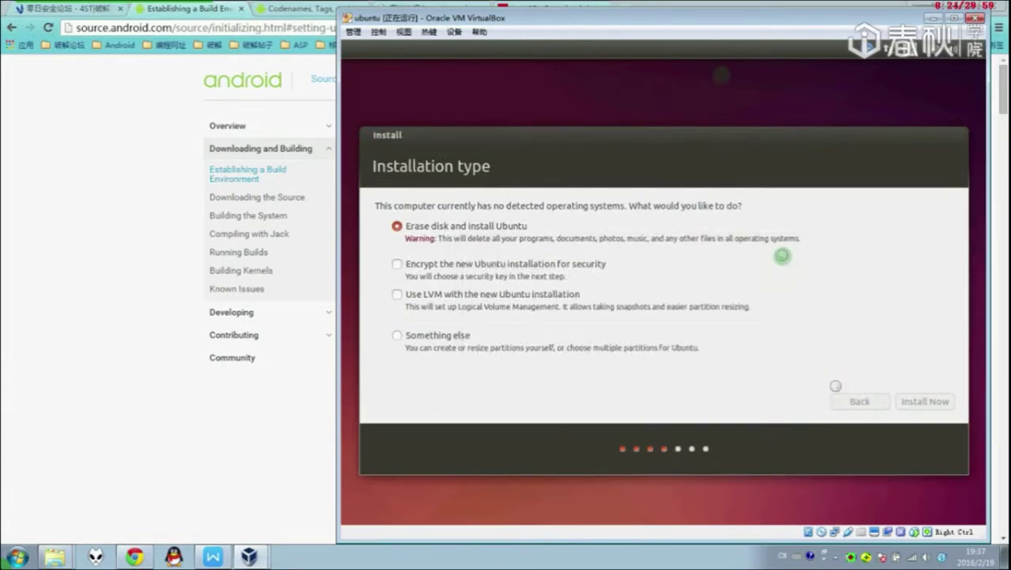
Switch to Chrome and read the Linux build environment instructions down to Using a separate output directory.
left_click(34, 198)
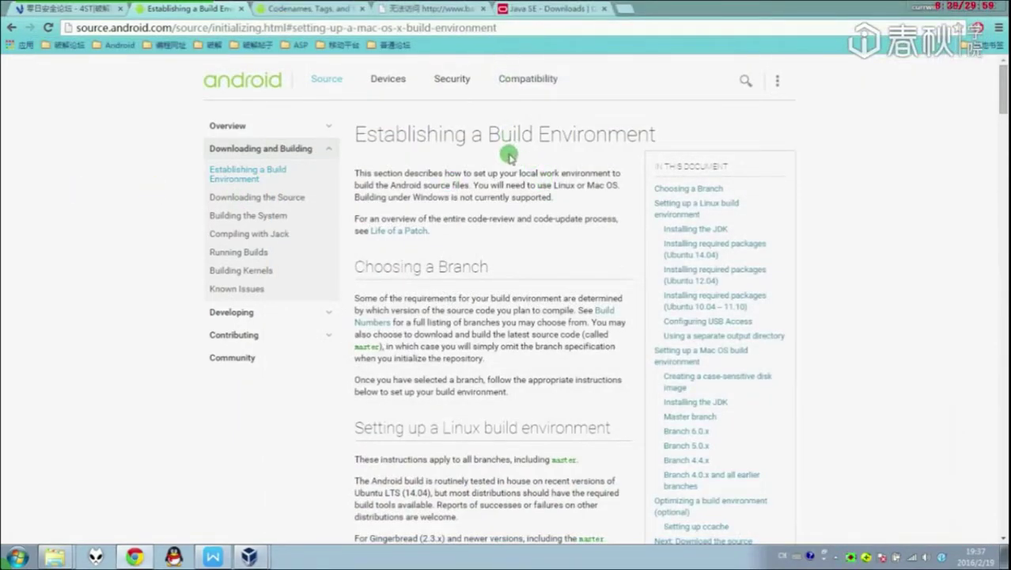
scroll(509, 156, "down", 10)
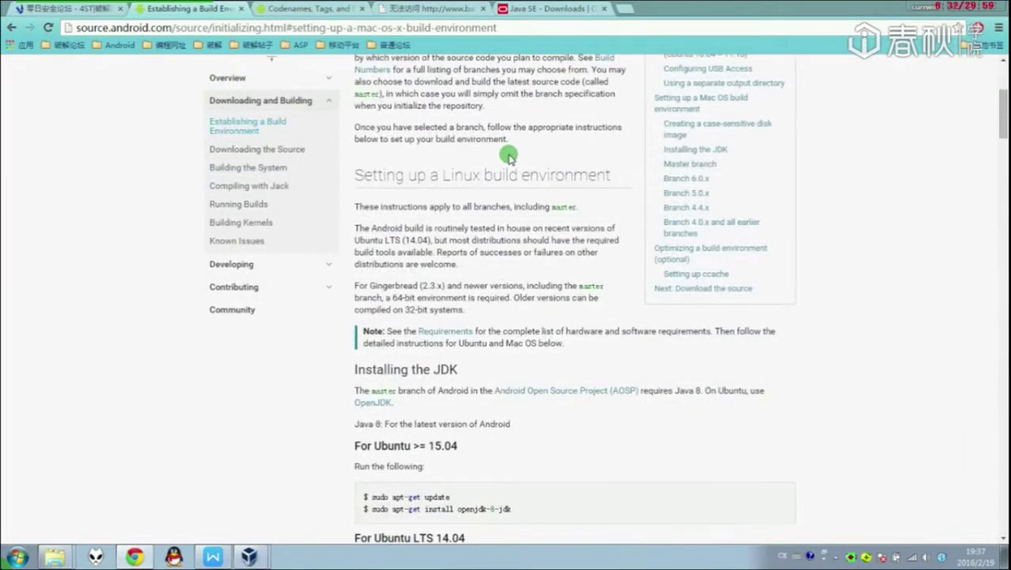
scroll(510, 158, "down", 10)
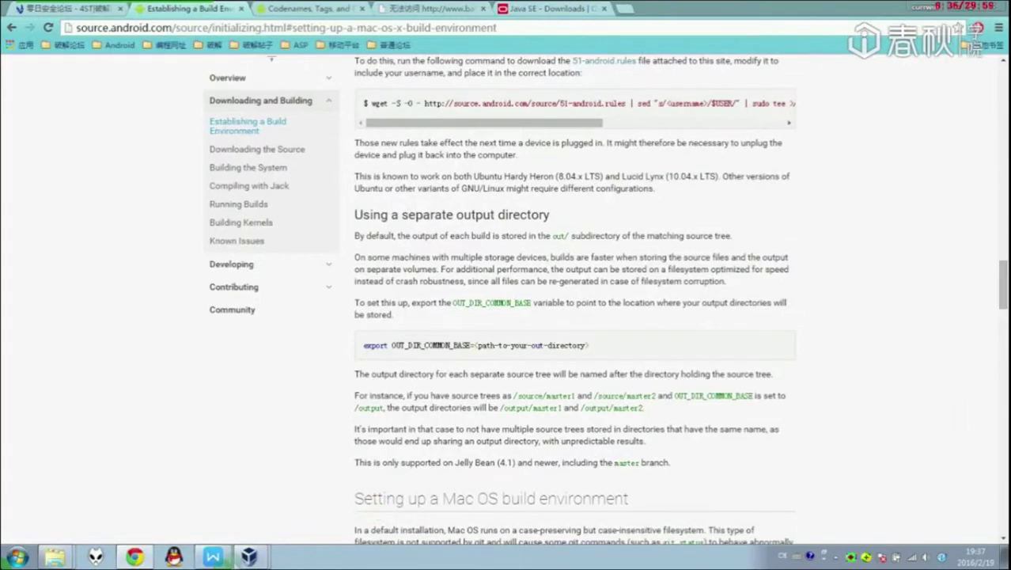
Return to the Ubuntu installer and accept Shanghai as the location and English (US) as the keyboard layout.
mouse_move(250, 557)
left_click(248, 528)
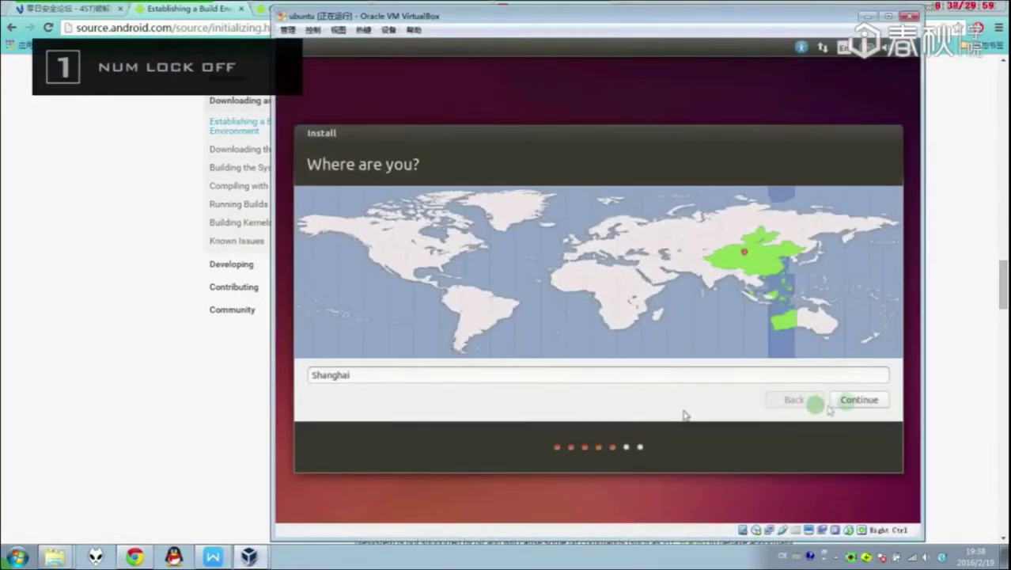
left_click(853, 398)
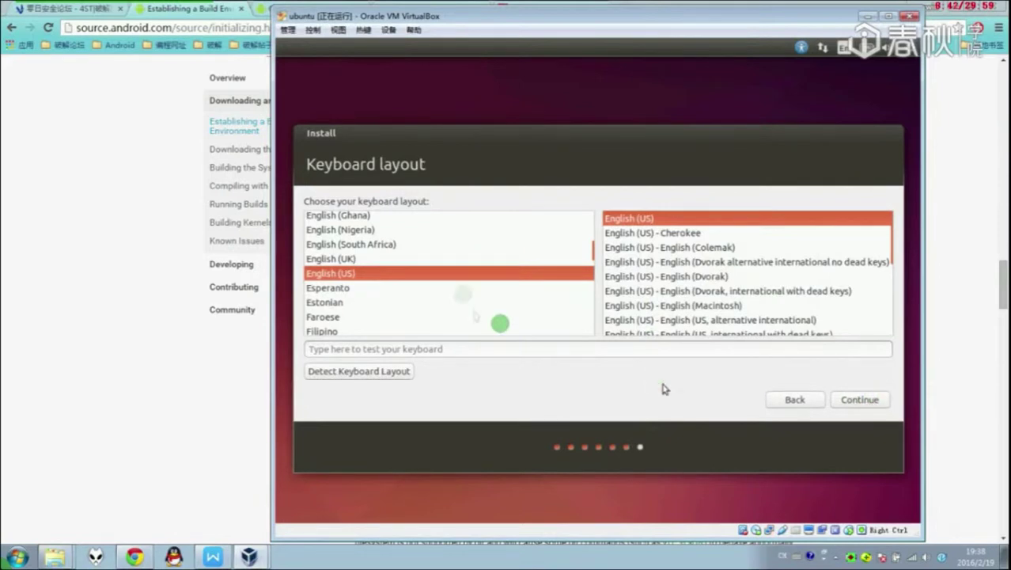
left_click(878, 402)
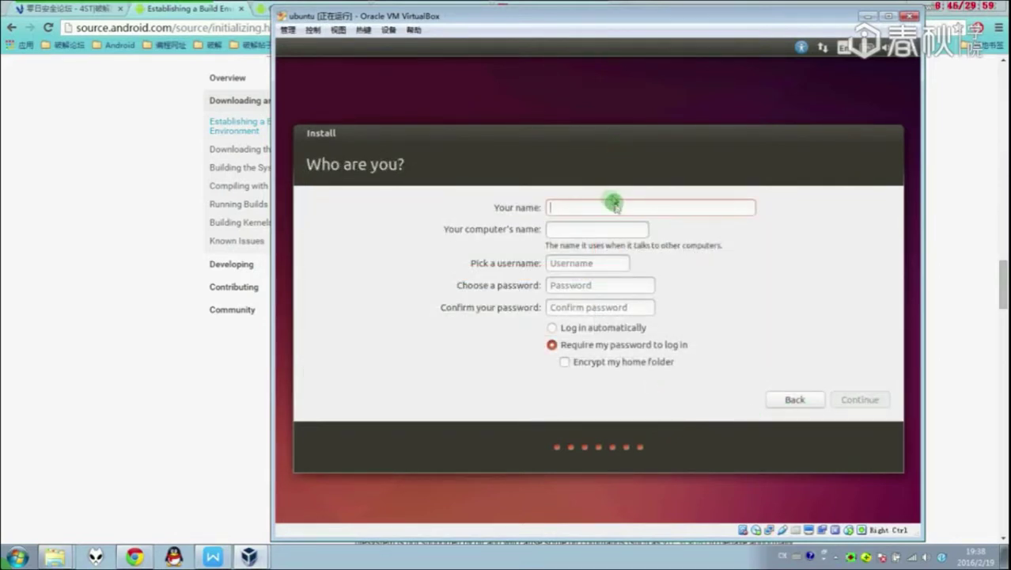
Create the Ubuntu account with the user's name, automatic login and a confirmed account password, and continue the installation.
type("f8left")
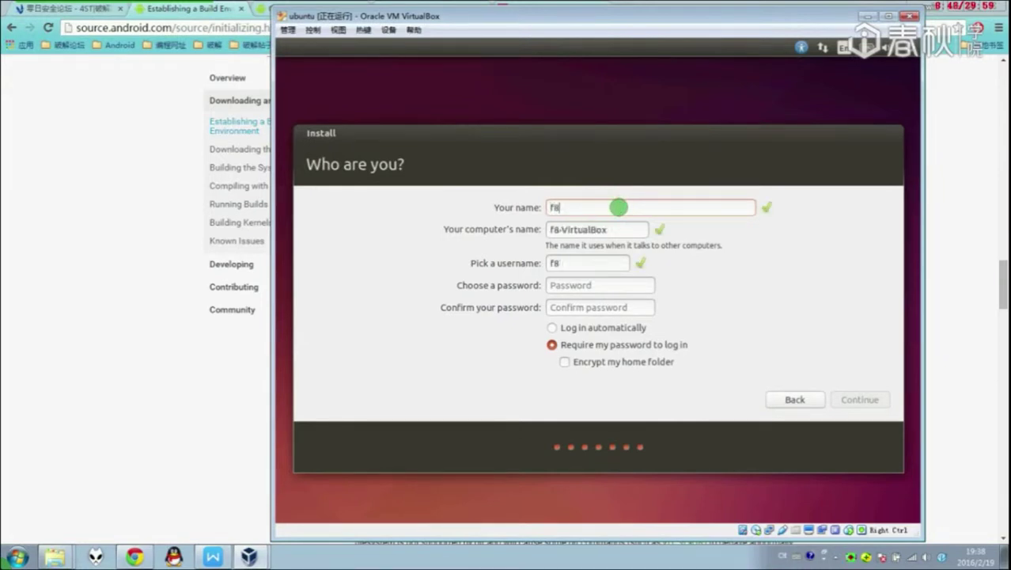
left_click(567, 285)
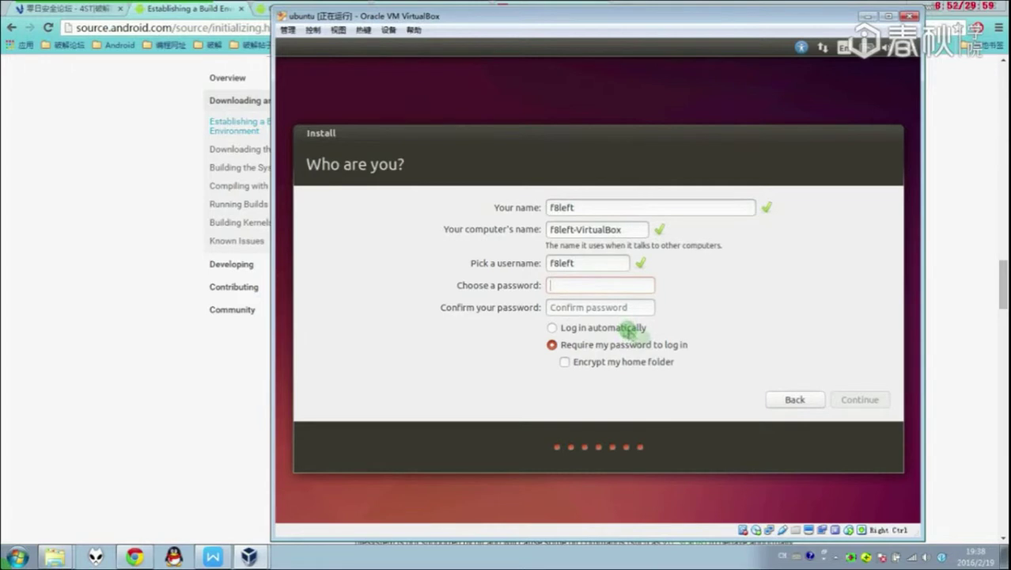
left_click(629, 328)
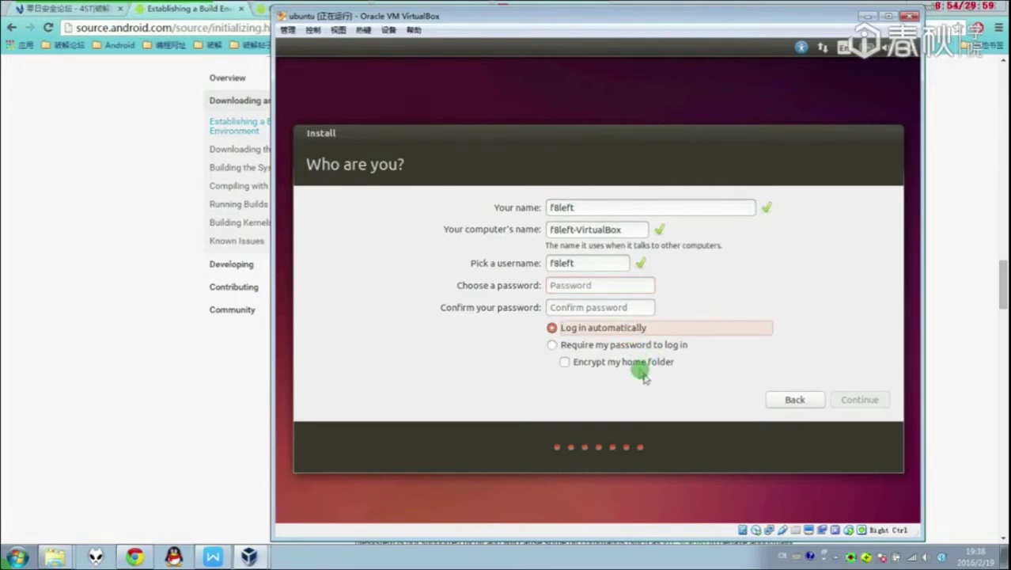
left_click(625, 284)
type("•••••••")
key("Tab")
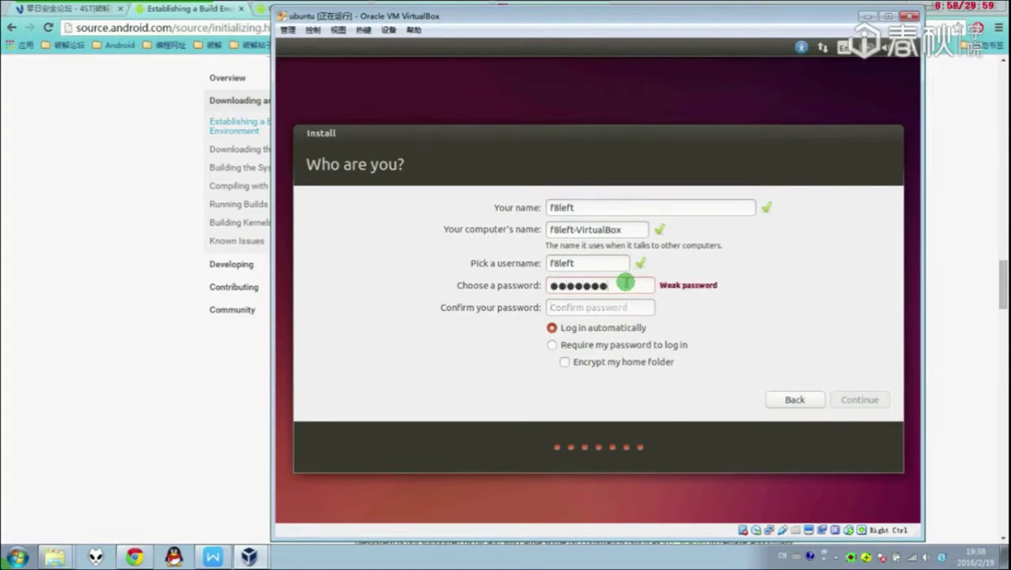
type("•••••••")
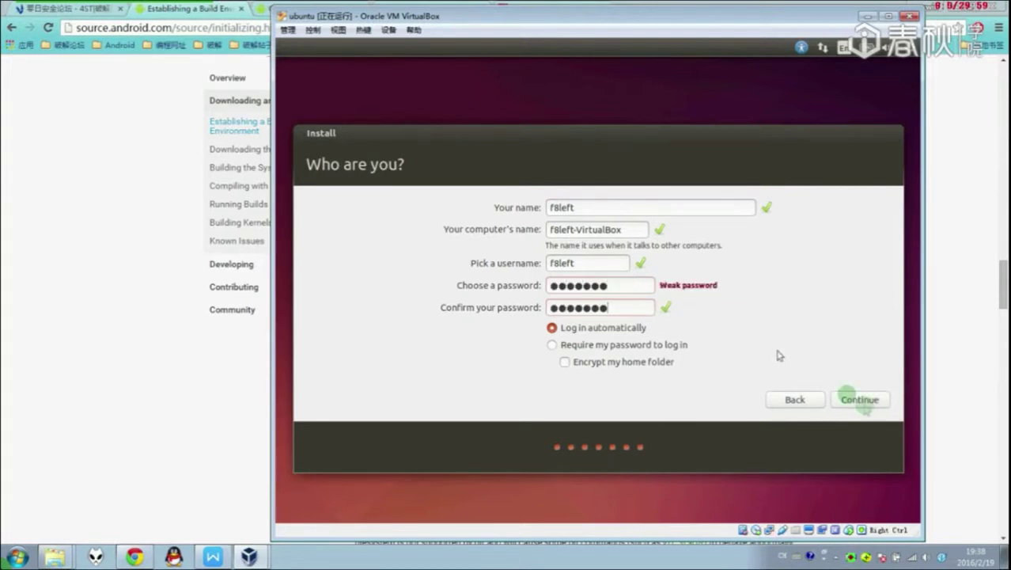
left_click(863, 401)
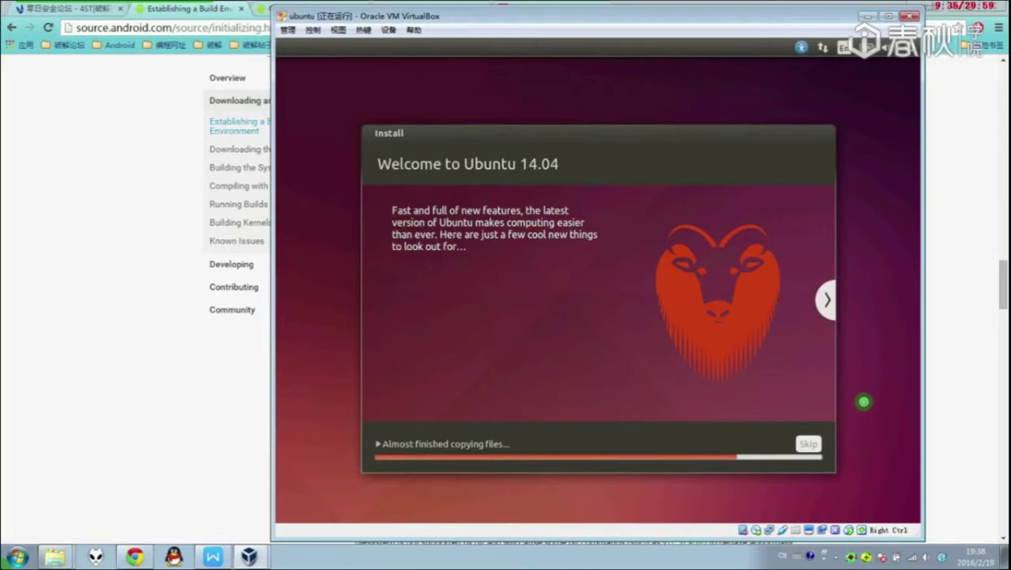
Review the Linux build environment and JDK sections in Chrome while checking the Ubuntu installation progress in the virtual machine.
left_click(67, 237)
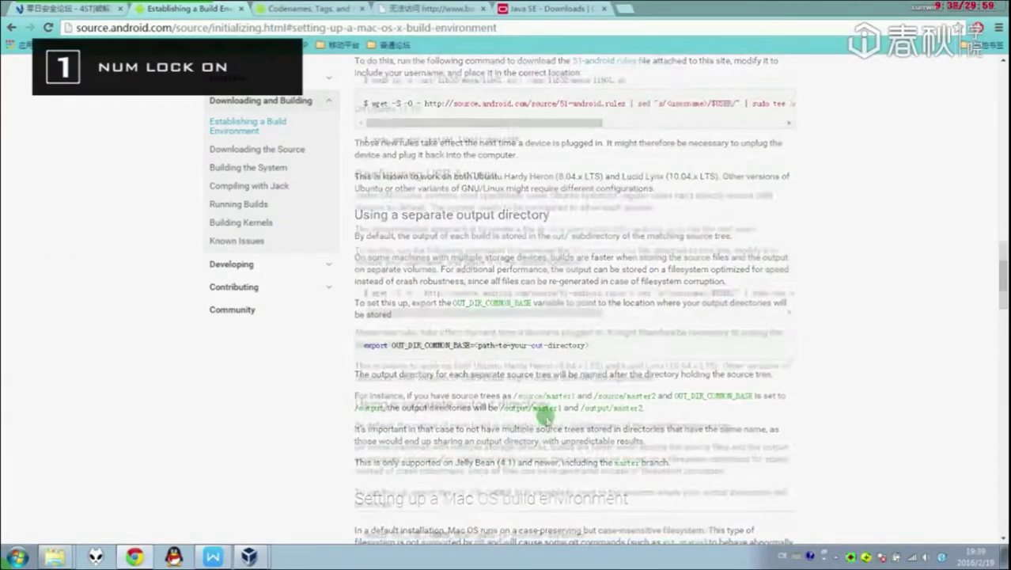
scroll(544, 413, "up", 15)
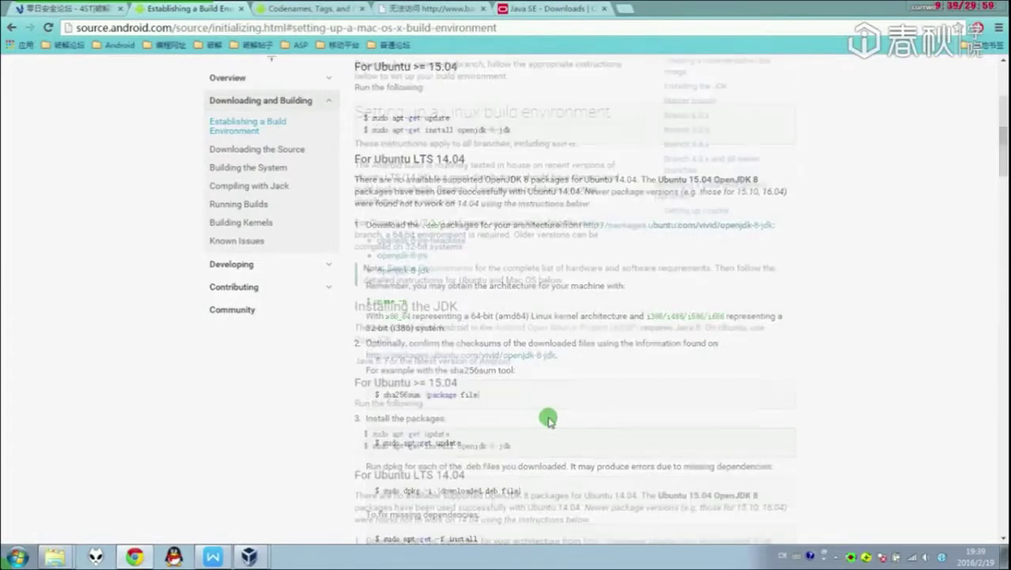
scroll(548, 420, "up", 10)
mouse_move(261, 552)
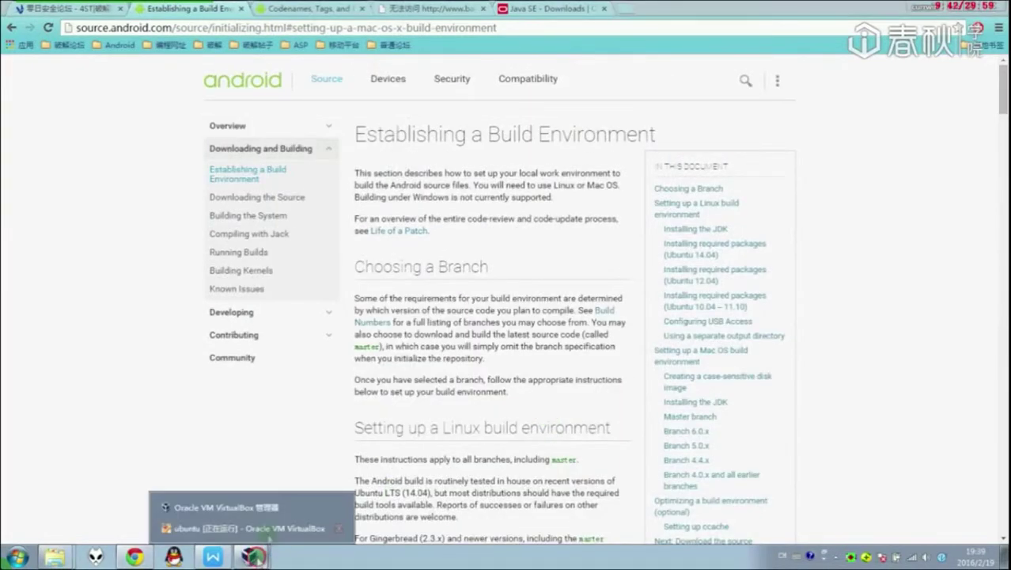
left_click(269, 530)
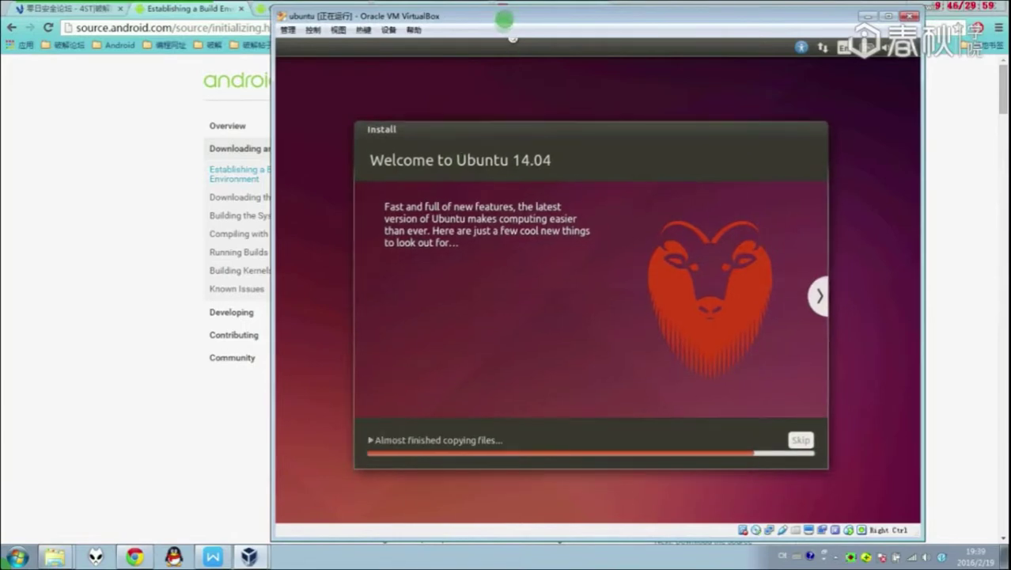
left_click_drag(504, 18, 474, 19)
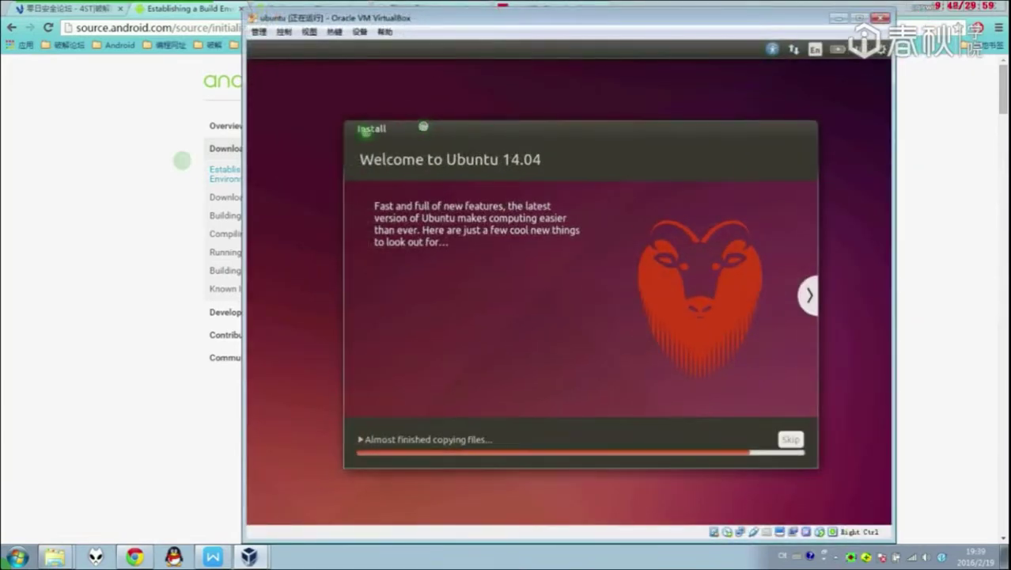
left_click(82, 152)
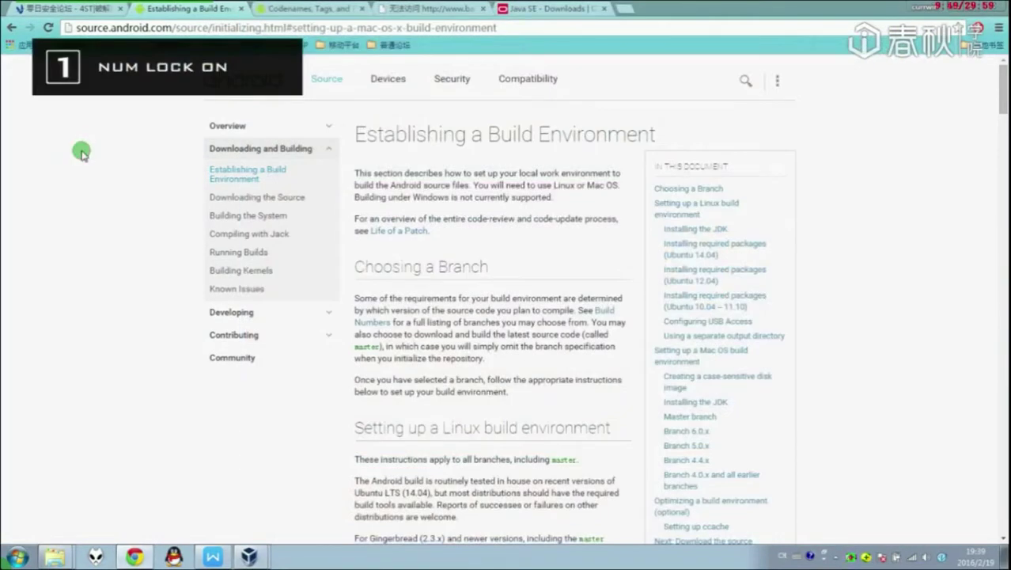
mouse_move(249, 556)
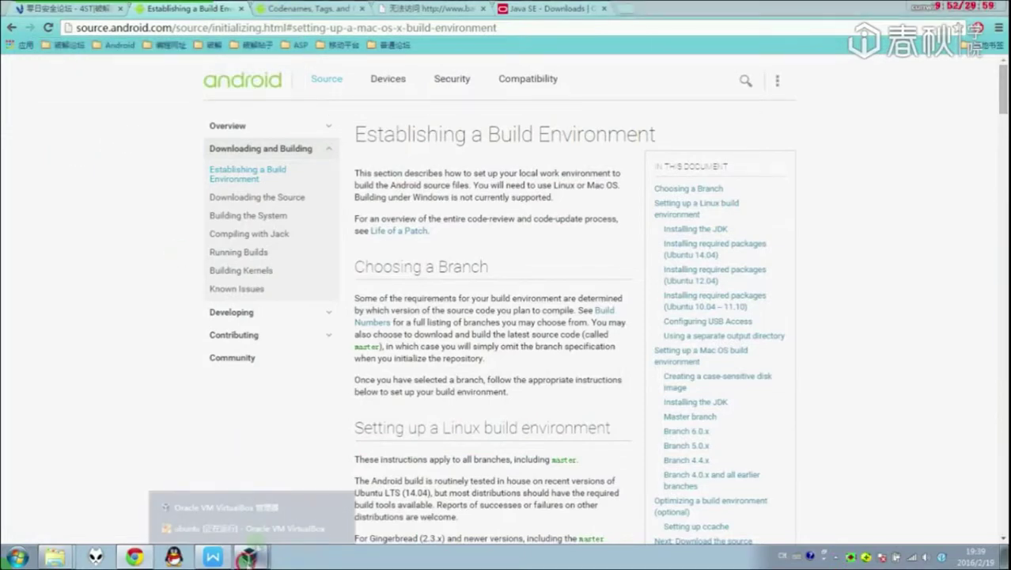
left_click(257, 530)
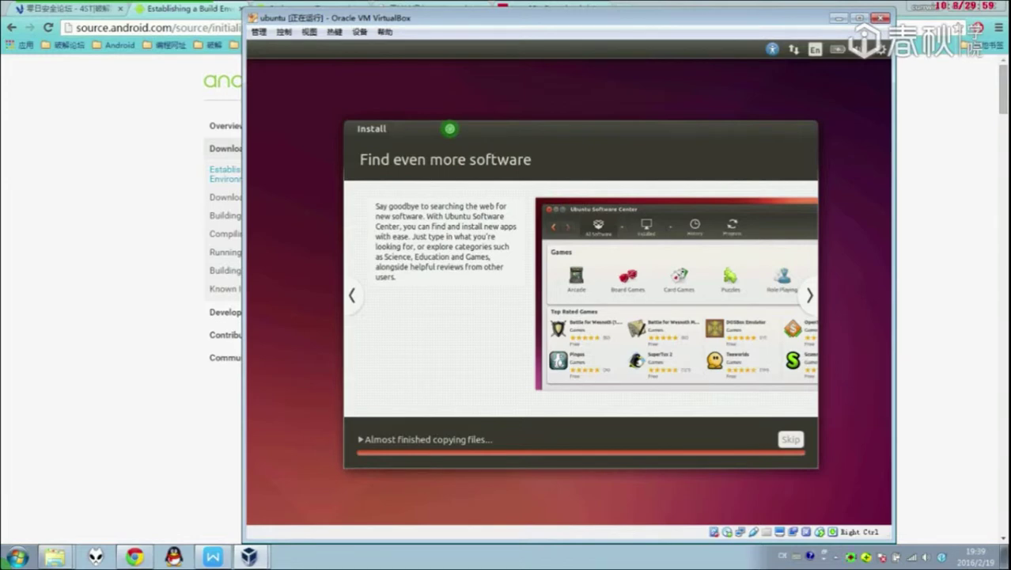
left_click_drag(410, 19, 370, 21)
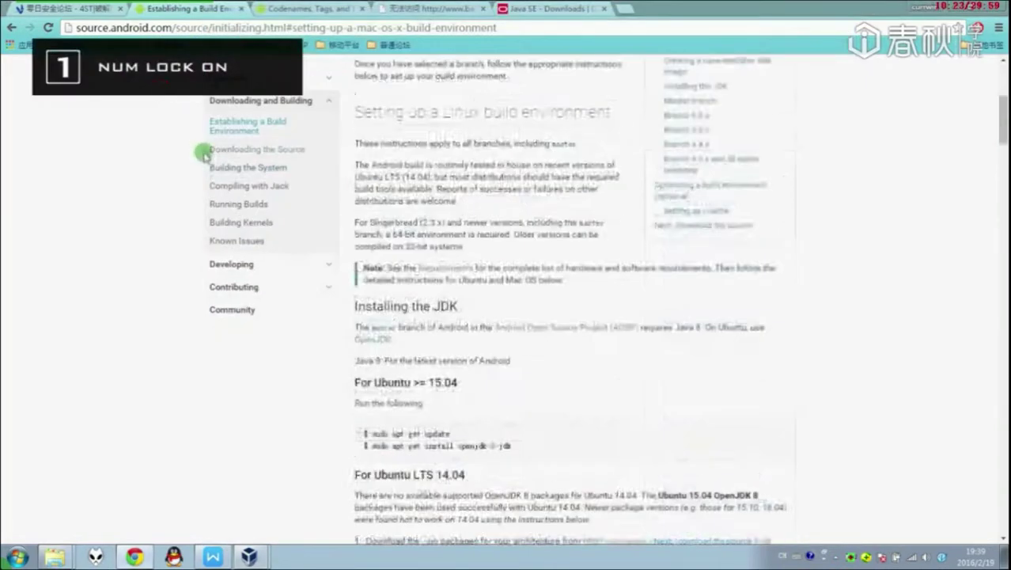
scroll(207, 160, "down", 4)
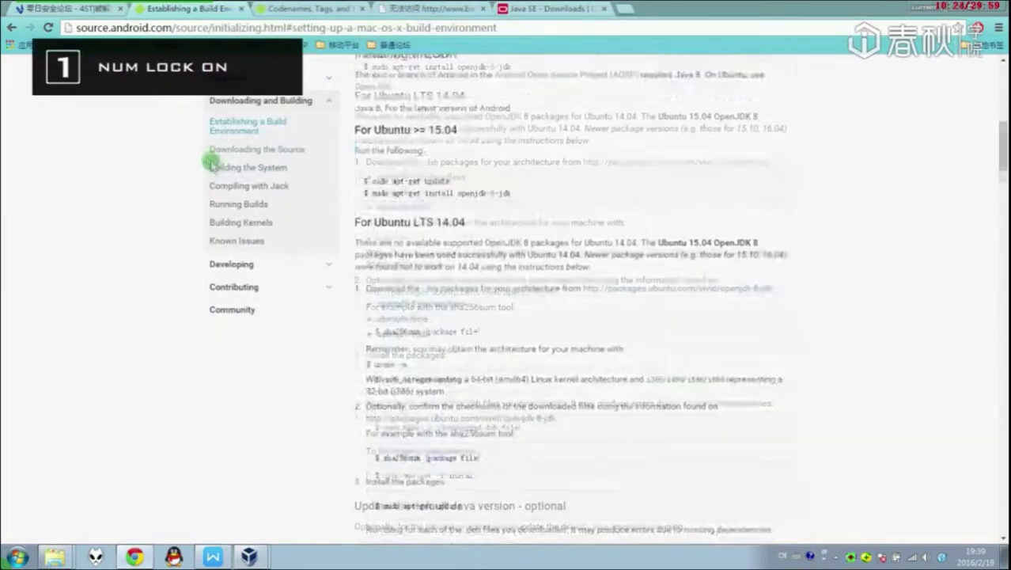
scroll(215, 165, "up", 8)
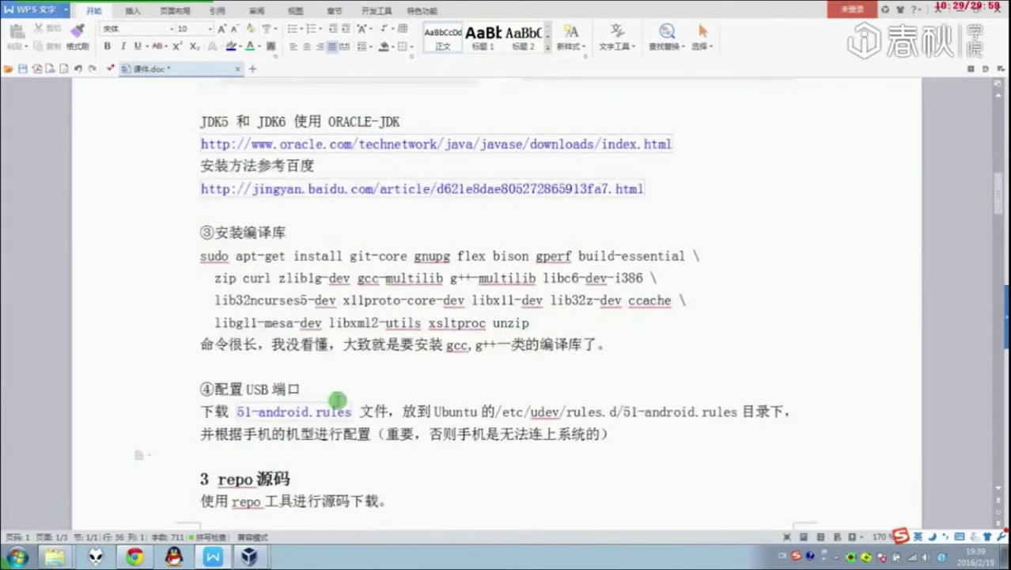
Switch to the WPS document 课件.doc and read the notes on installing the build libraries and configuring USB with 51-android.rules.
scroll(281, 320, "down", 3)
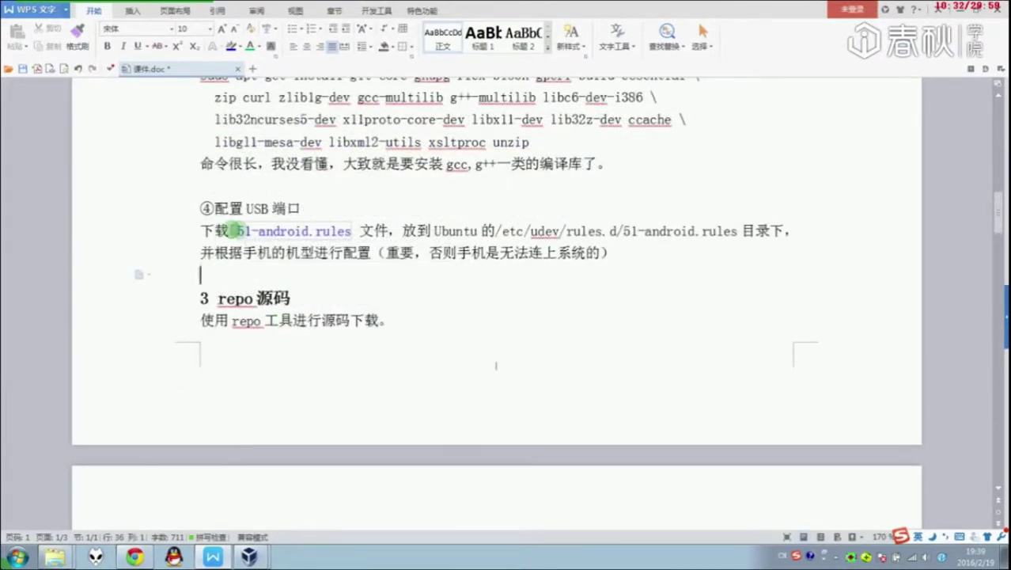
left_click_drag(235, 229, 345, 230)
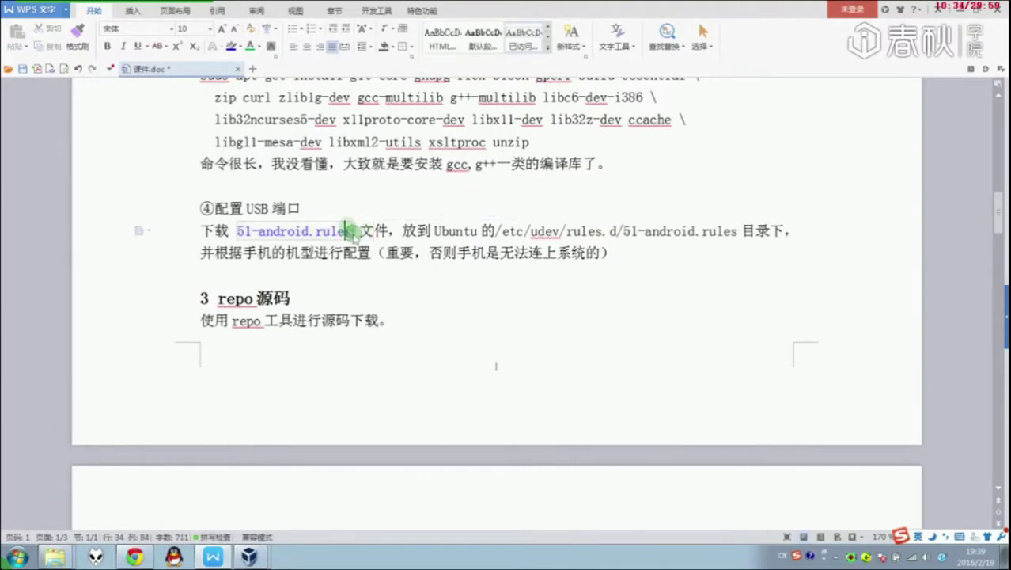
left_click_drag(348, 230, 236, 229)
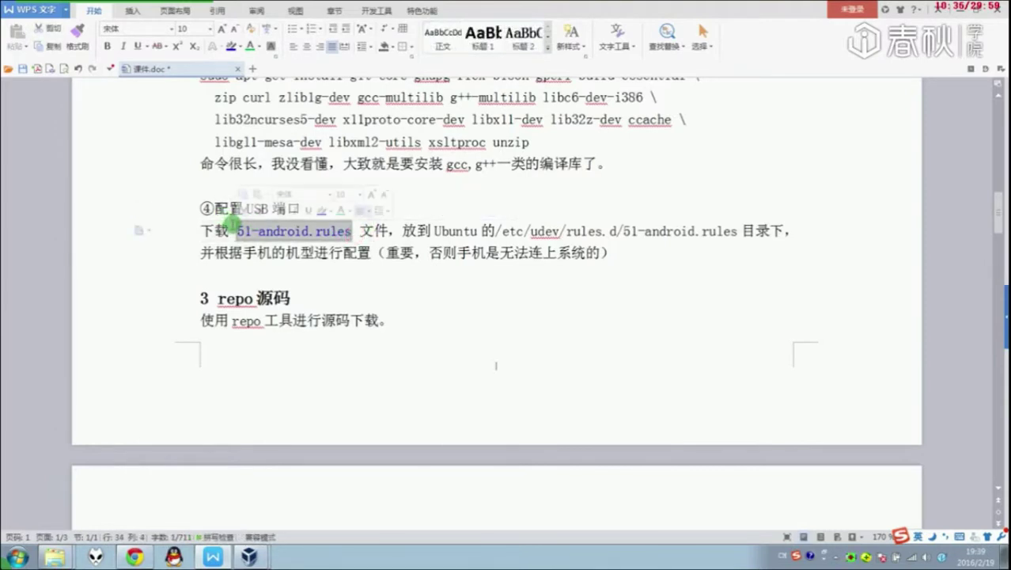
mouse_move(370, 255)
left_mouse_down()
mouse_move(372, 230)
mouse_move(371, 253)
left_mouse_up()
left_click(372, 231)
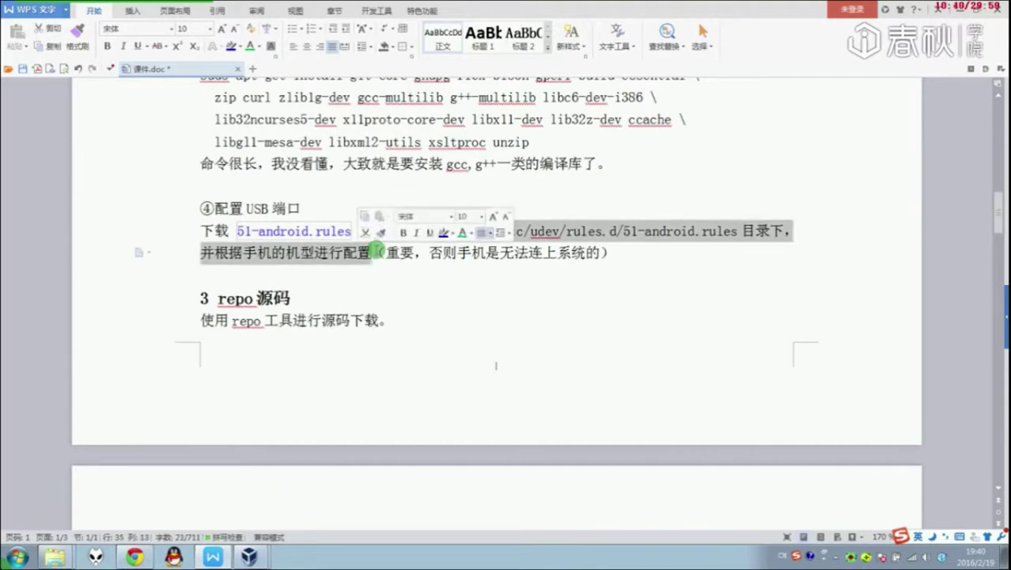
left_click(370, 253)
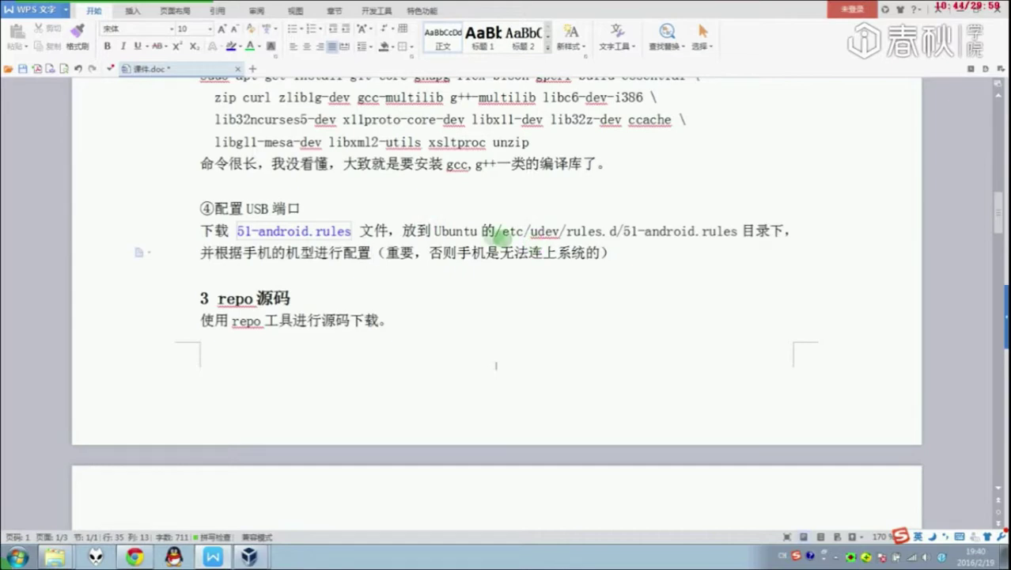
mouse_move(496, 230)
left_mouse_down()
mouse_move(776, 244)
mouse_move(737, 230)
left_mouse_up()
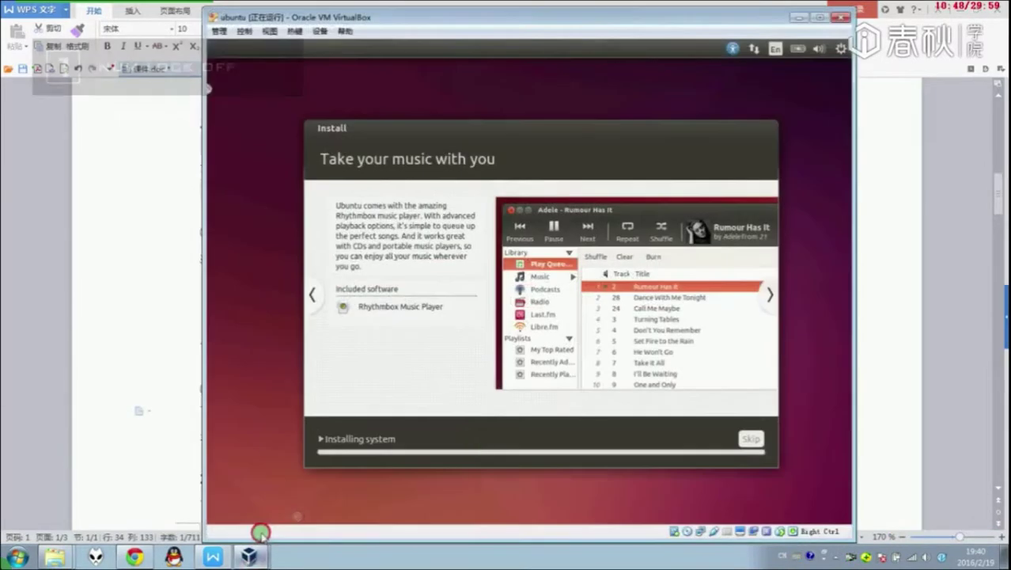
key("Num_Lock")
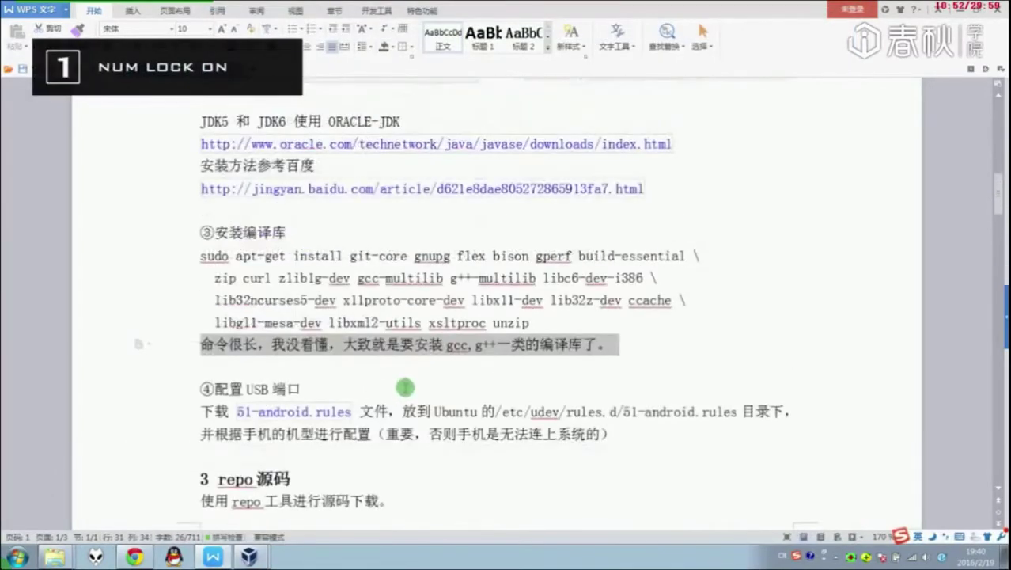
scroll(404, 387, "up", 8)
scroll(403, 387, "down", 9)
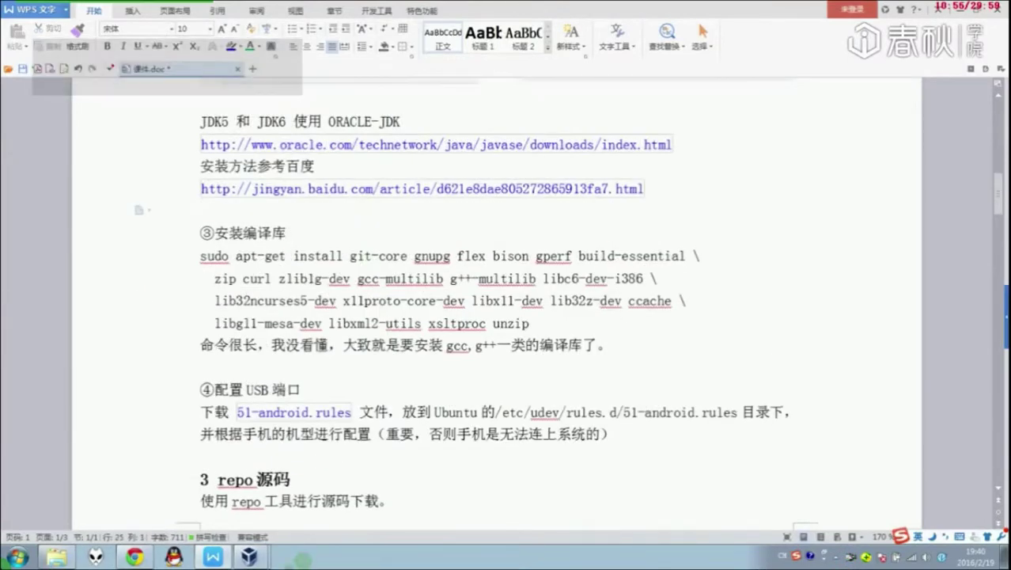
Return to the running ubuntu virtual machine and reposition its window over the document while the desktop loads.
mouse_move(250, 558)
left_click(289, 507)
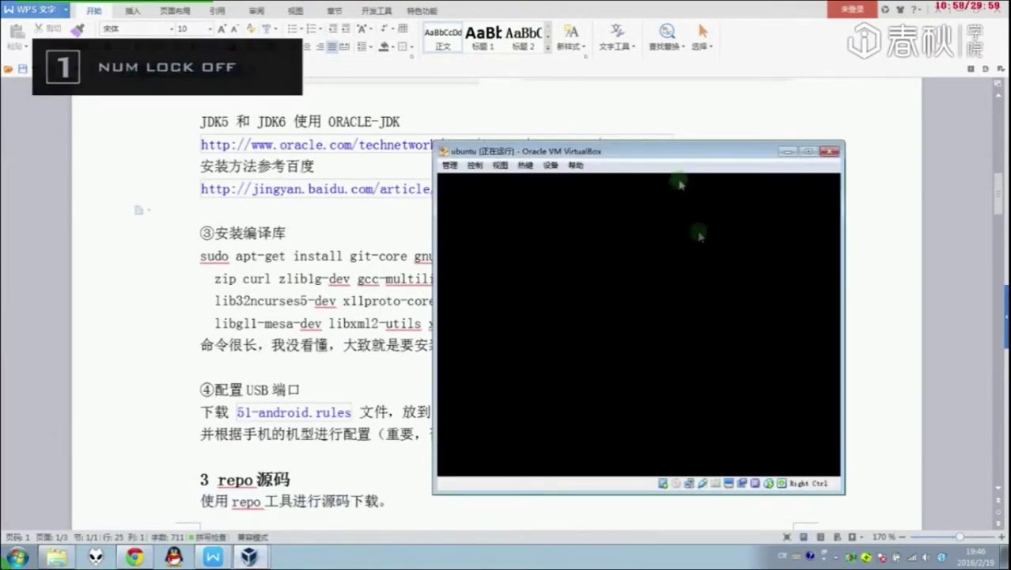
left_click_drag(658, 147, 607, 121)
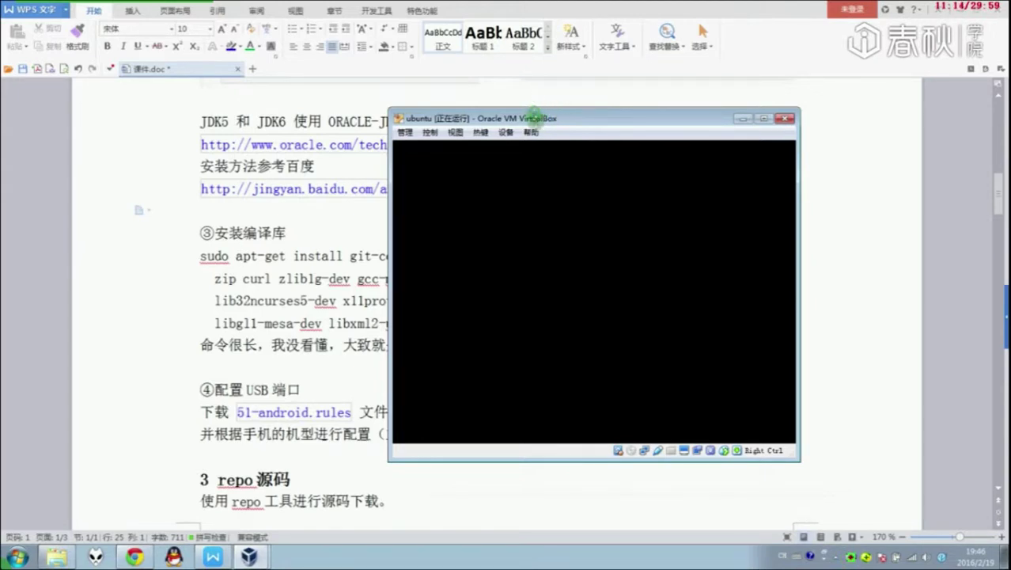
left_click_drag(534, 117, 536, 103)
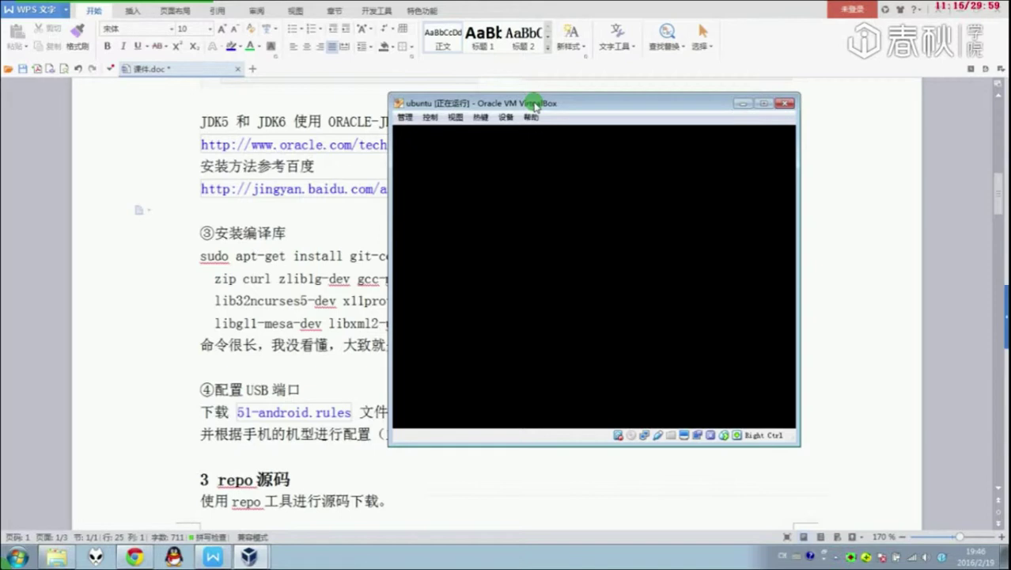
mouse_move(247, 556)
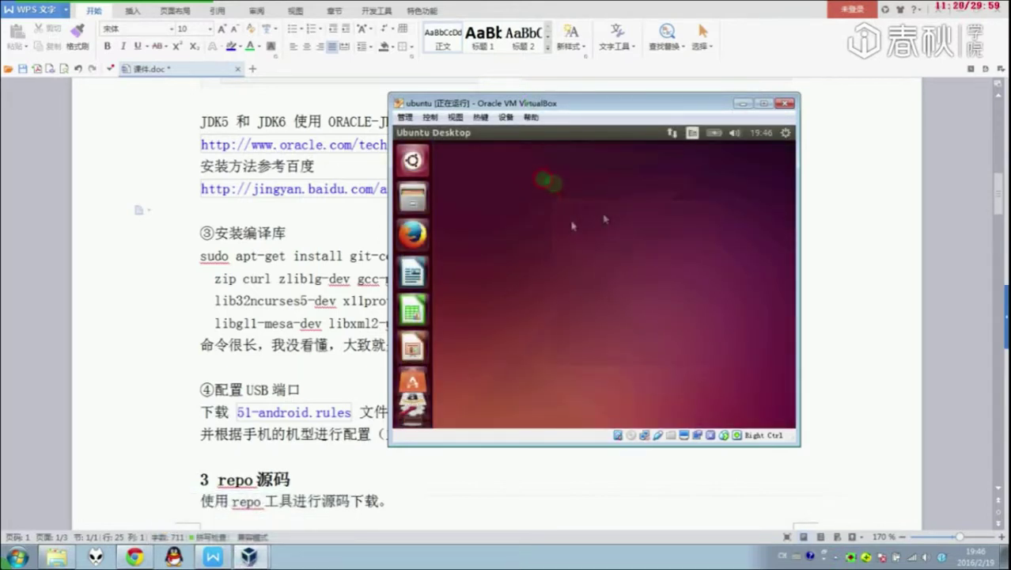
Try maximizing the ubuntu virtual machine window, and restore it to its previous size.
double_click(559, 104)
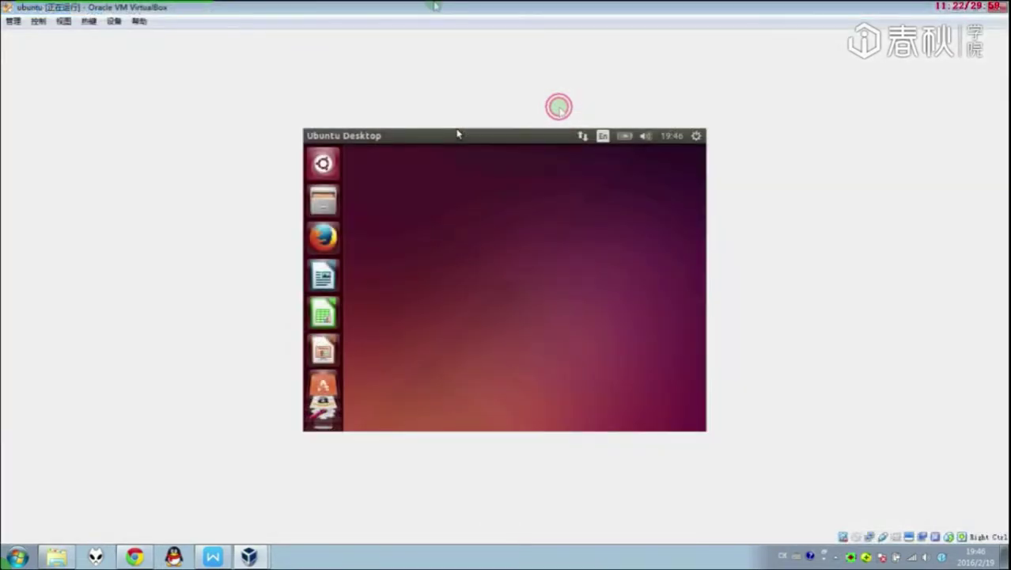
left_click(433, 5)
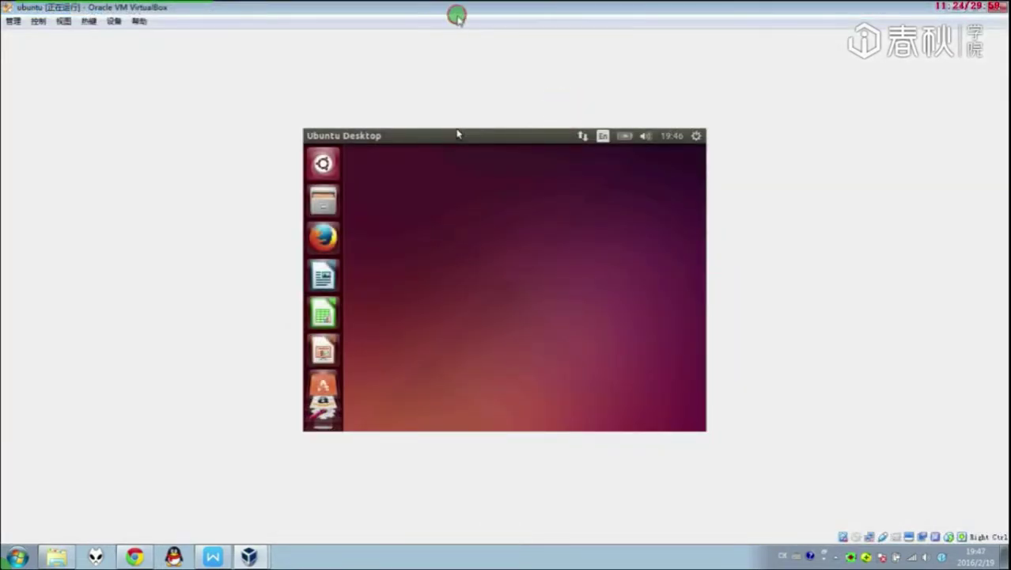
double_click(462, 15)
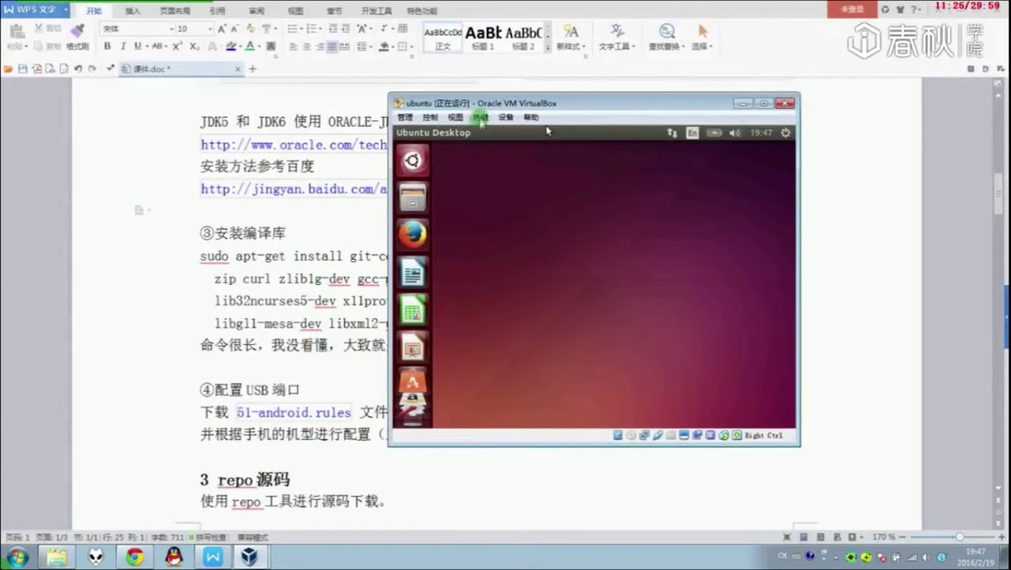
Mount the Guest Additions disc in the ubuntu virtual machine and run its installer, authenticating with the account password.
left_click(481, 117)
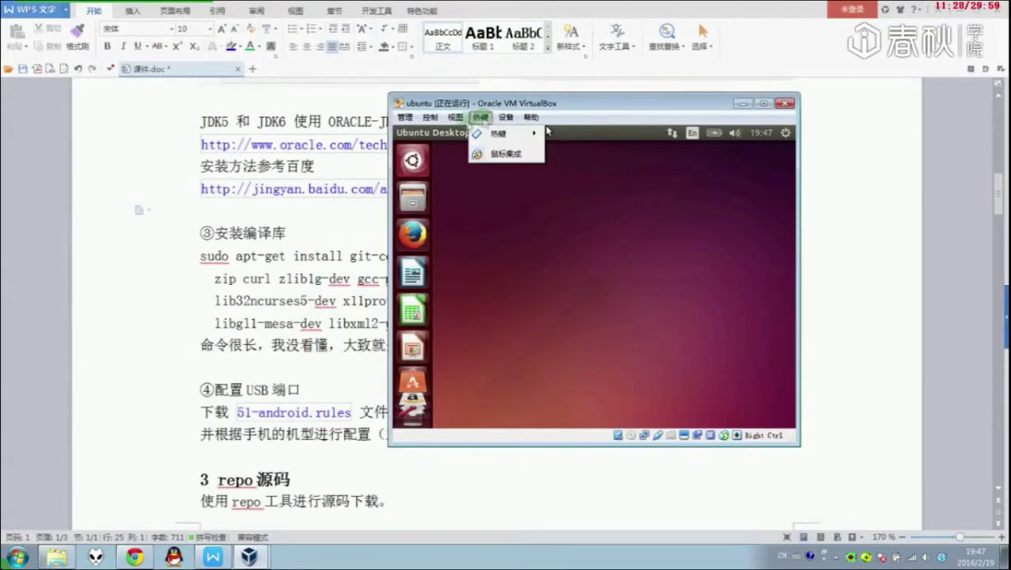
left_click(455, 117)
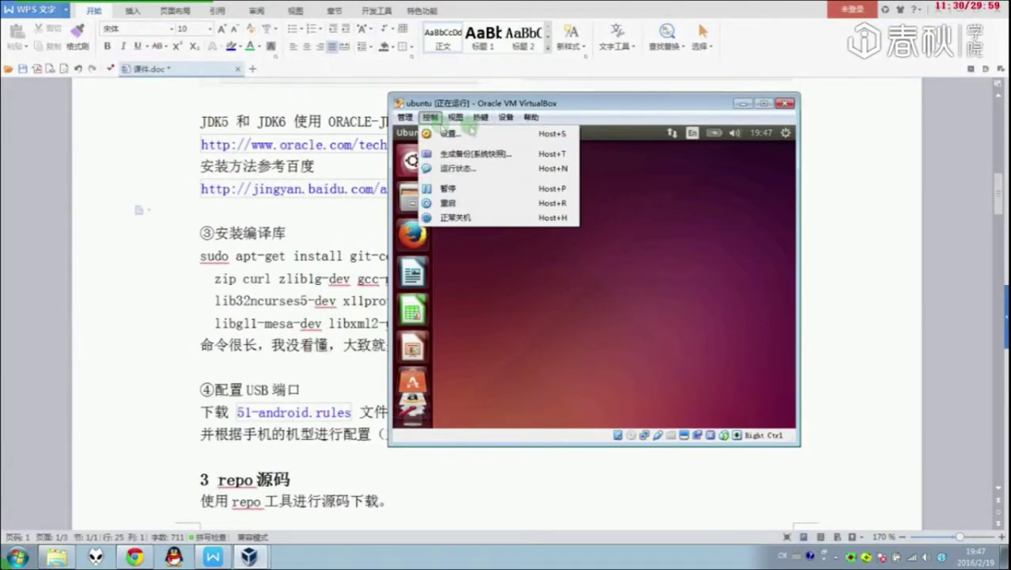
mouse_move(507, 117)
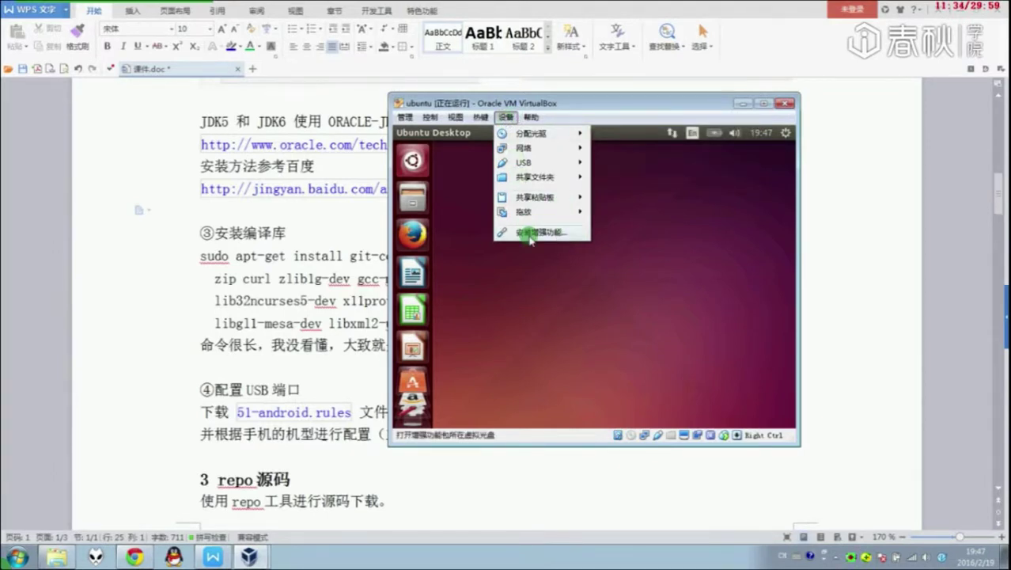
mouse_move(535, 213)
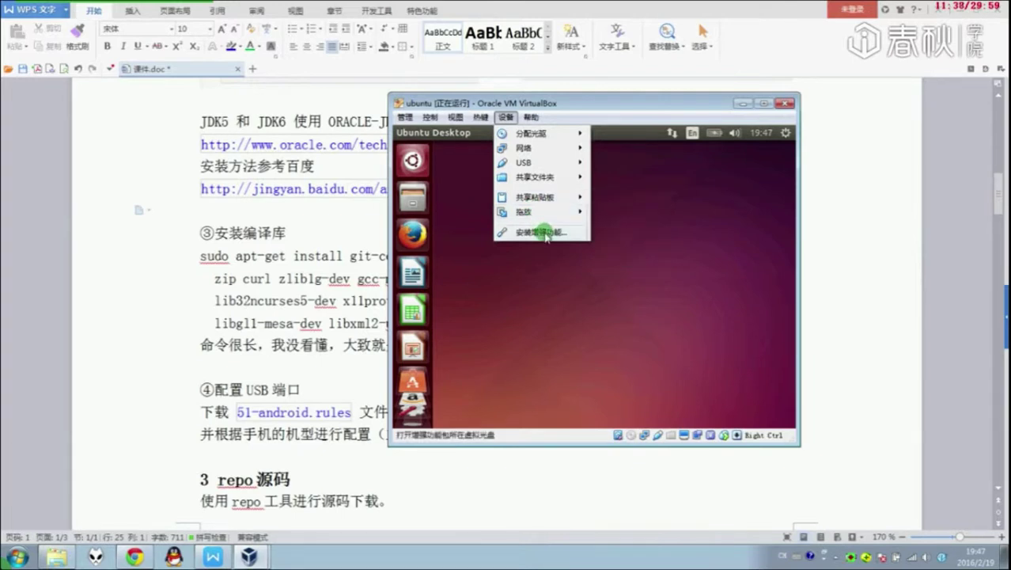
left_click(545, 233)
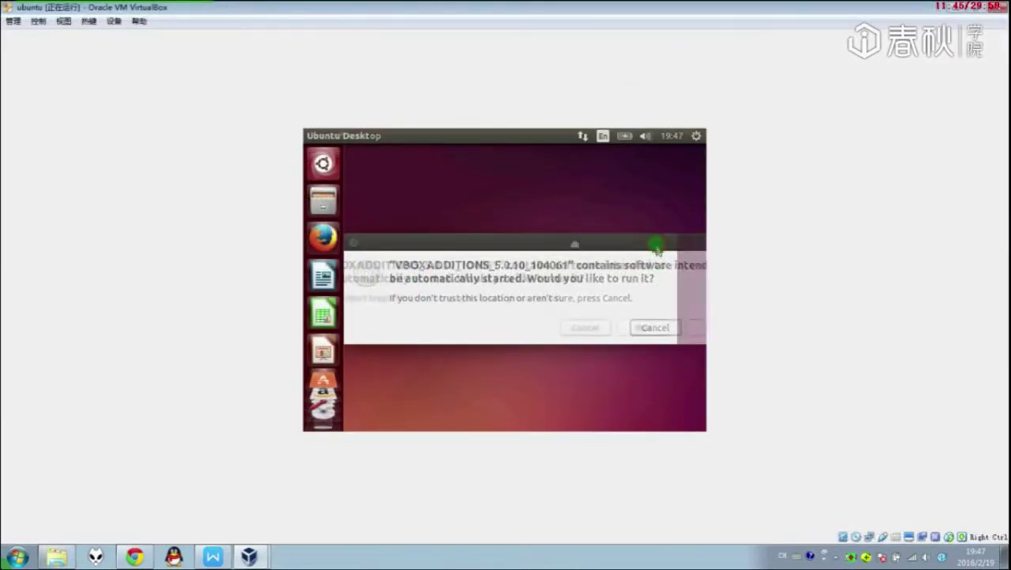
left_click(609, 328)
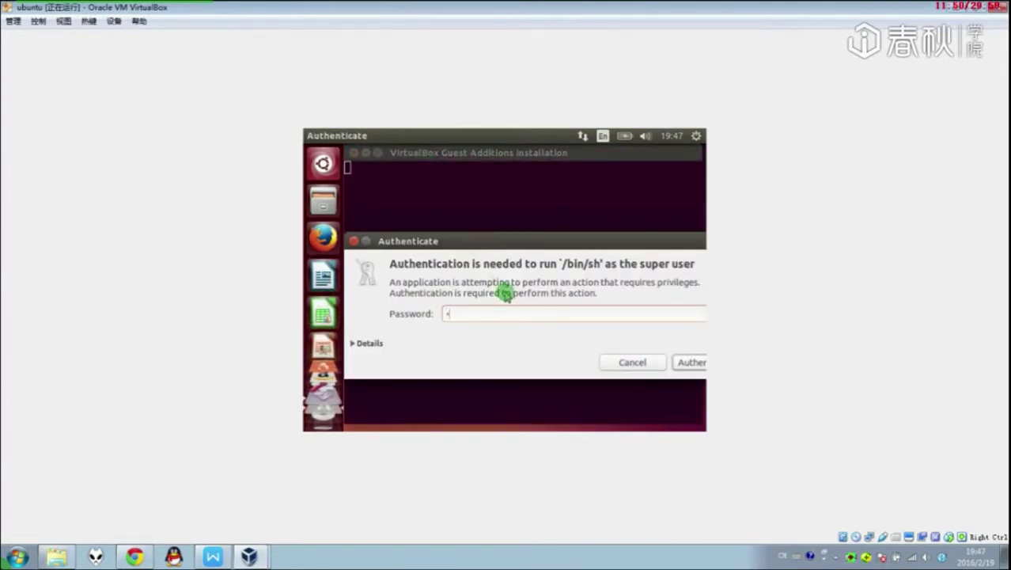
key("Return")
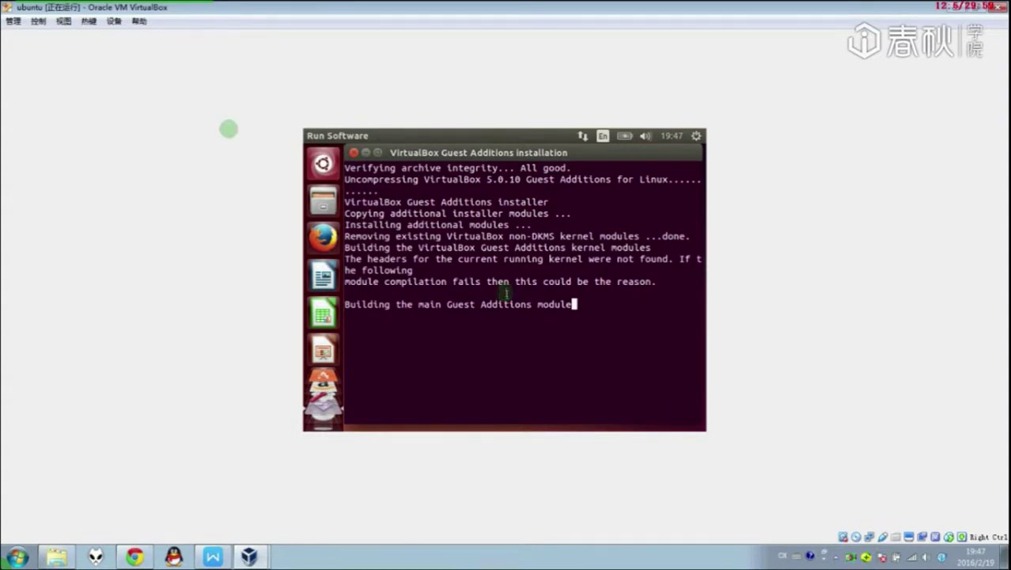
Check the shared clipboard and drag-and-drop options of the virtual machine while Guest Additions installs.
left_click(90, 22)
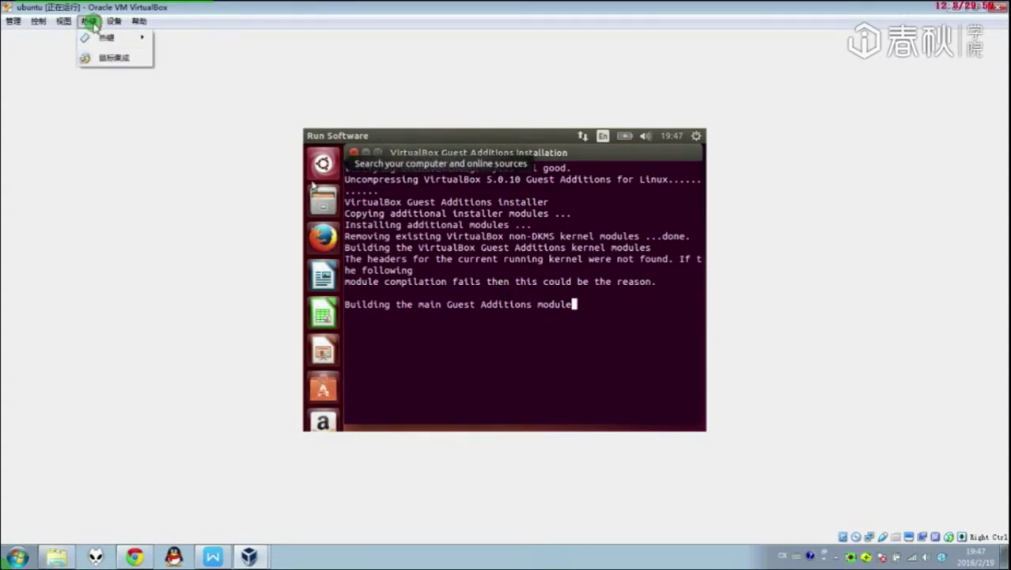
mouse_move(114, 21)
mouse_move(171, 103)
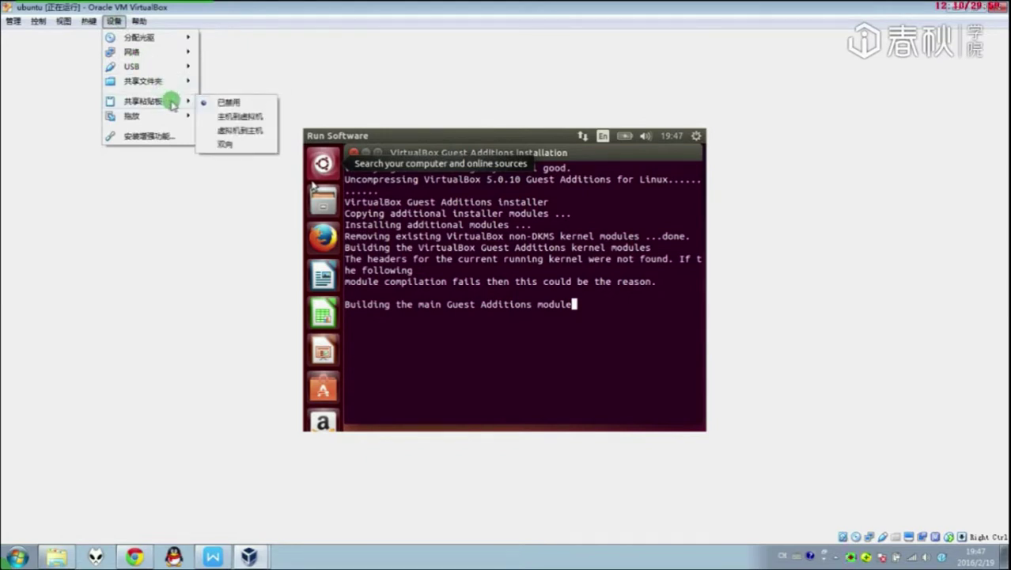
mouse_move(174, 120)
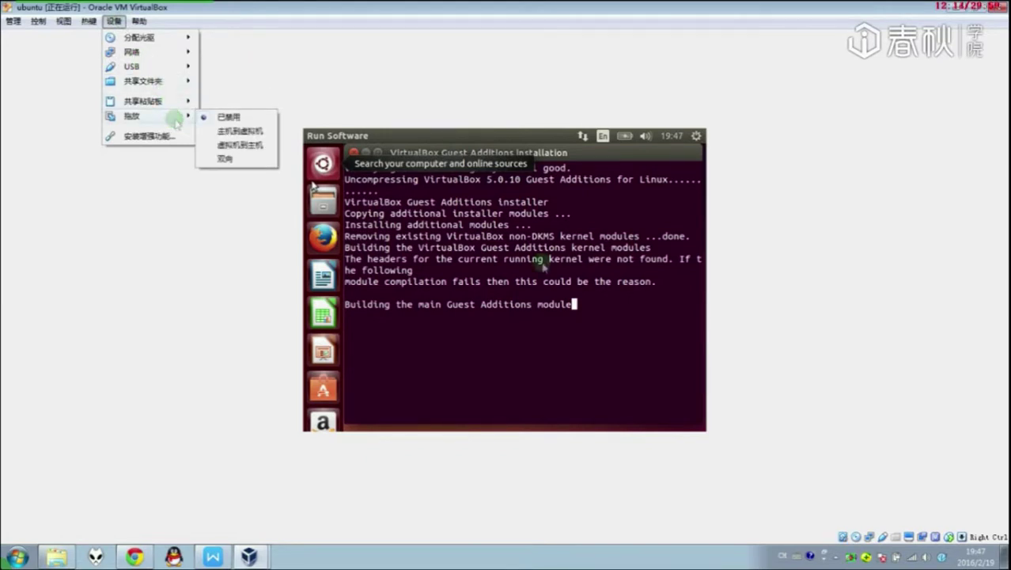
left_click(682, 320)
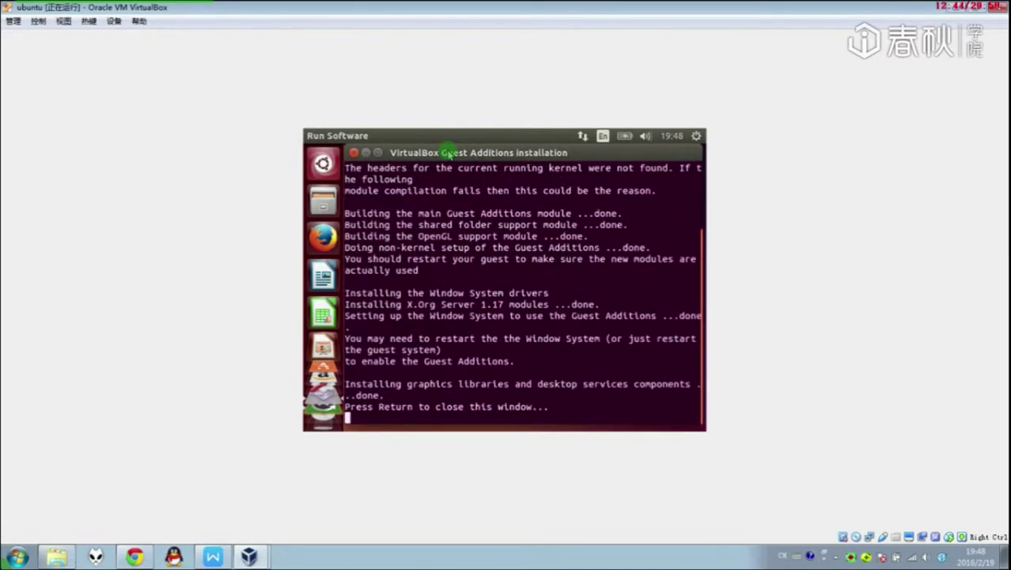
Close the completed Guest Additions installer and restart the Ubuntu guest.
key("Return")
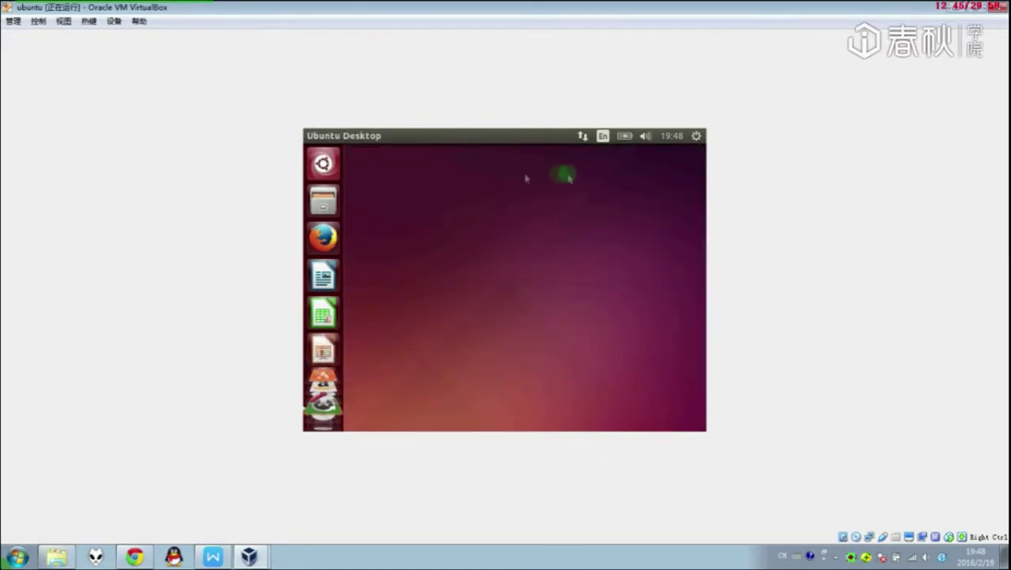
left_click(696, 136)
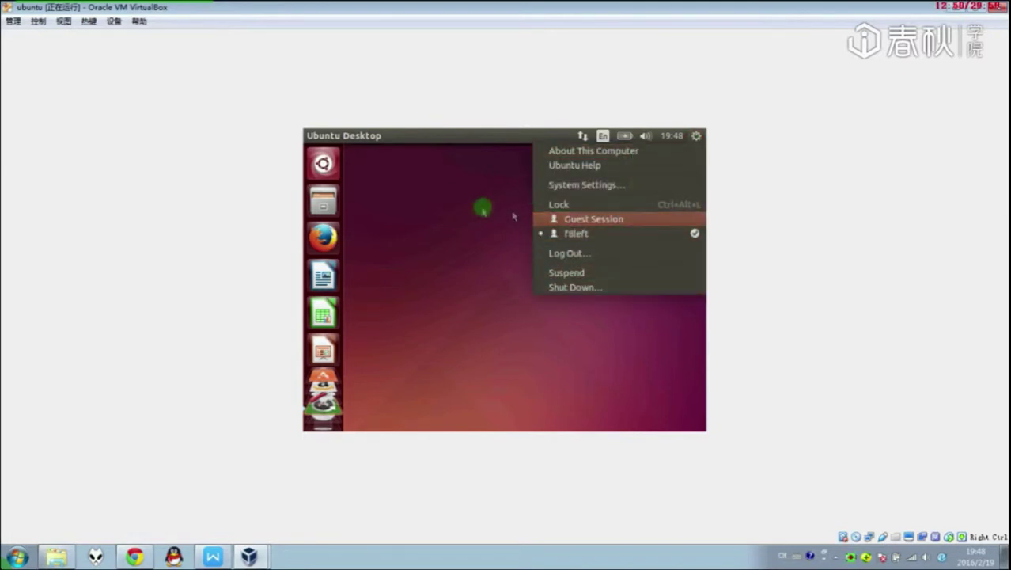
left_click(481, 210)
left_click(695, 137)
left_click(611, 288)
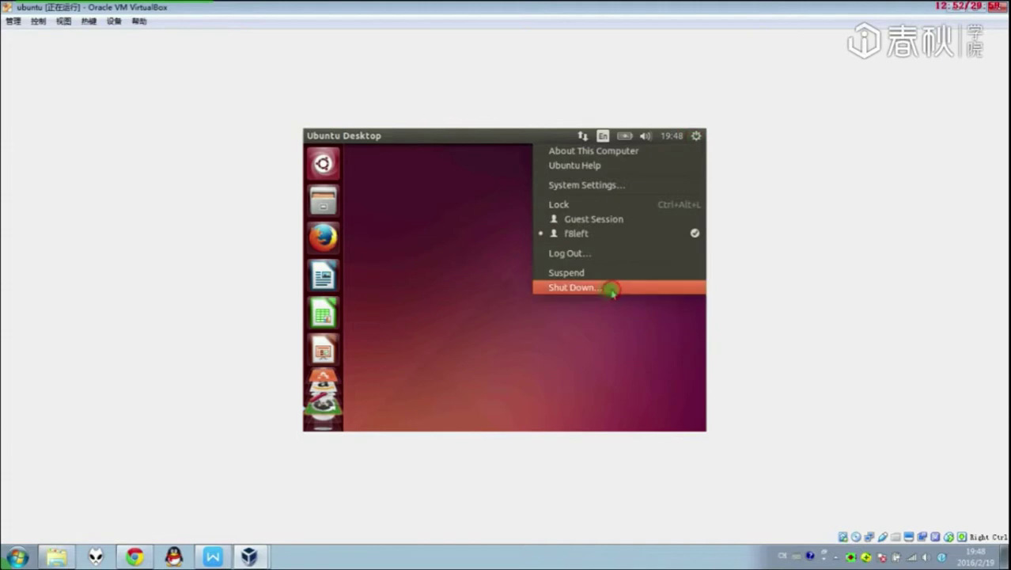
left_click(434, 323)
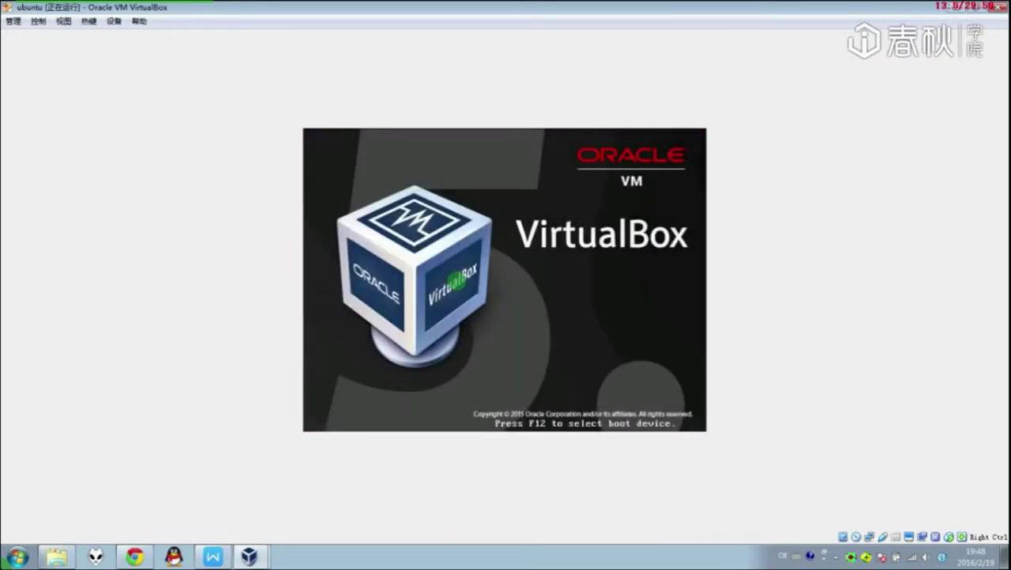
Restore the ubuntu virtual machine window to its smaller size and review the JDK notes in the WPS document 课件.doc.
key("super+Down")
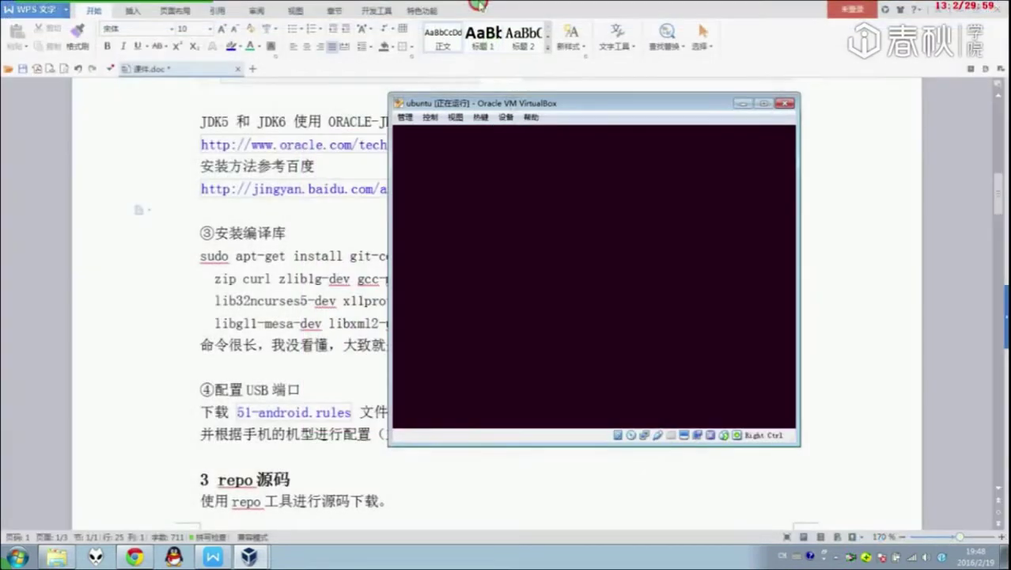
left_click_drag(510, 102, 541, 103)
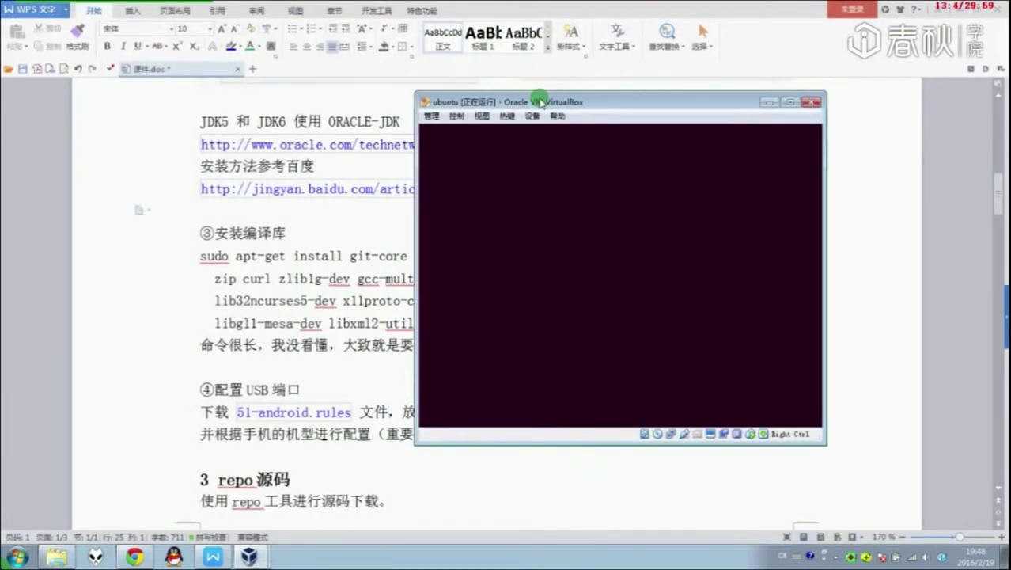
left_click(251, 296)
scroll(277, 354, "up", 5)
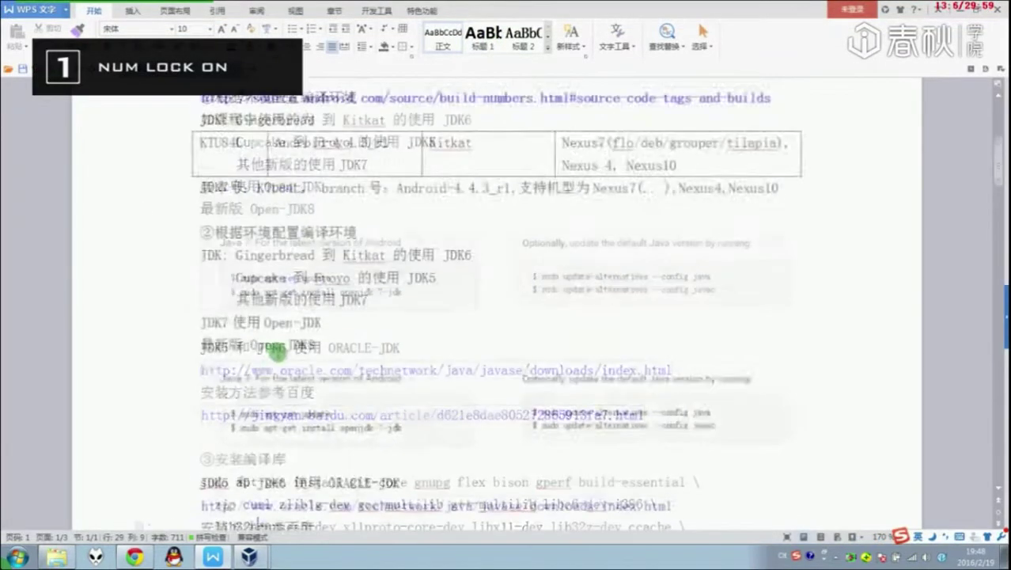
scroll(285, 340, "up", 3)
scroll(300, 356, "down", 6)
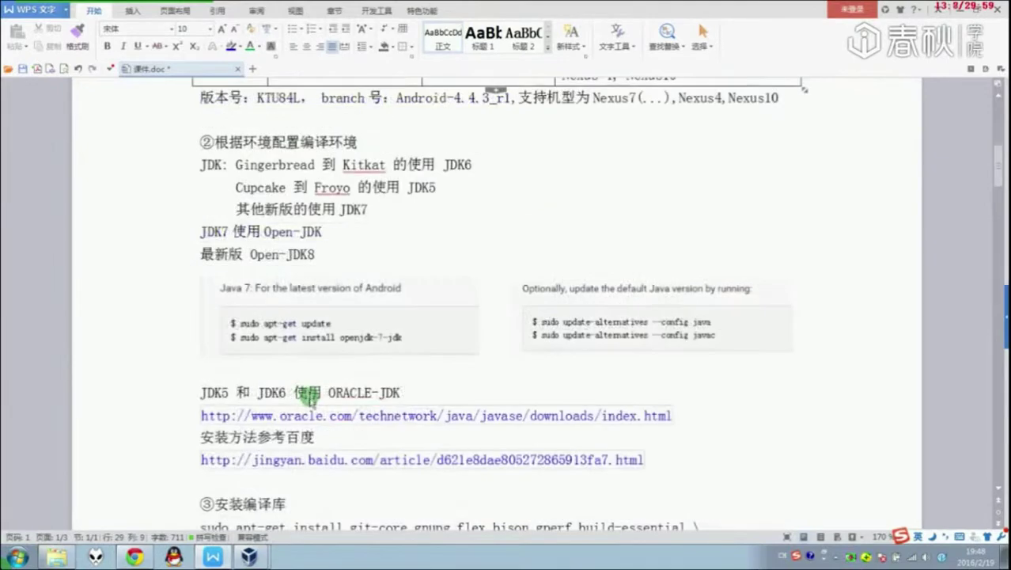
scroll(308, 398, "down", 4)
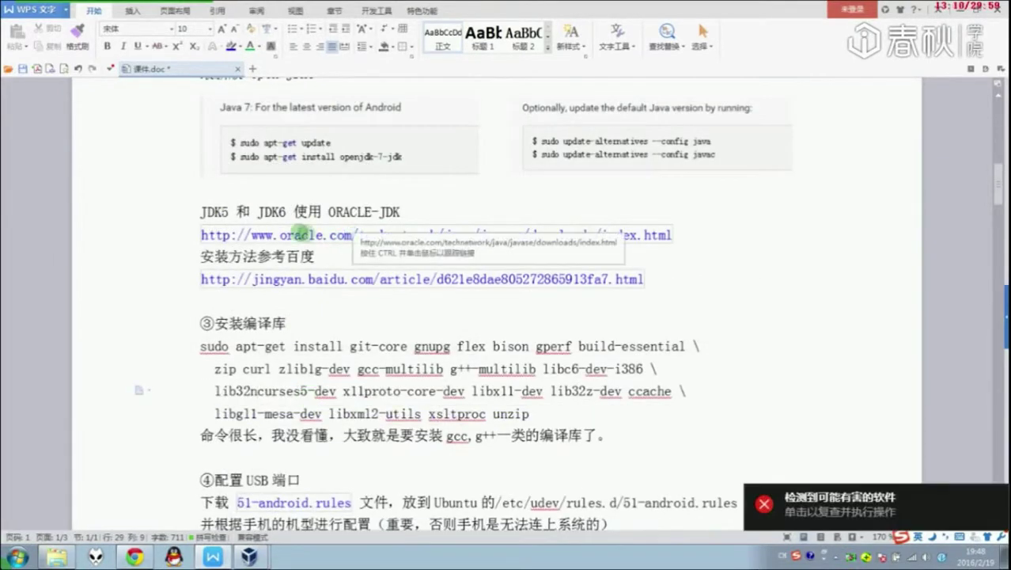
Open the Oracle JDK download link from the document in Chrome and look through the Java SE Downloads page.
left_click(300, 234, "ctrl")
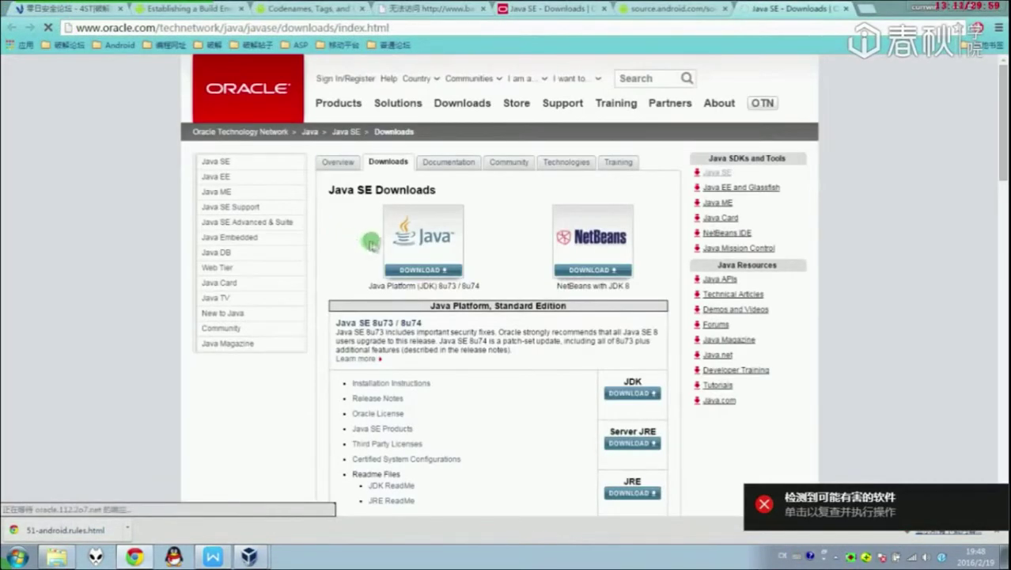
scroll(265, 248, "down", 5)
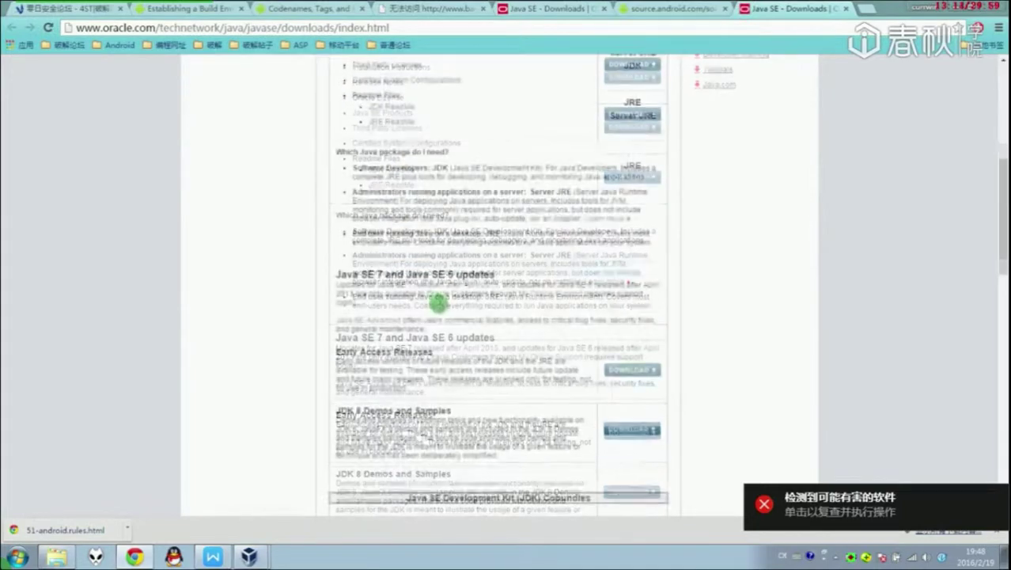
scroll(403, 224, "up", 5)
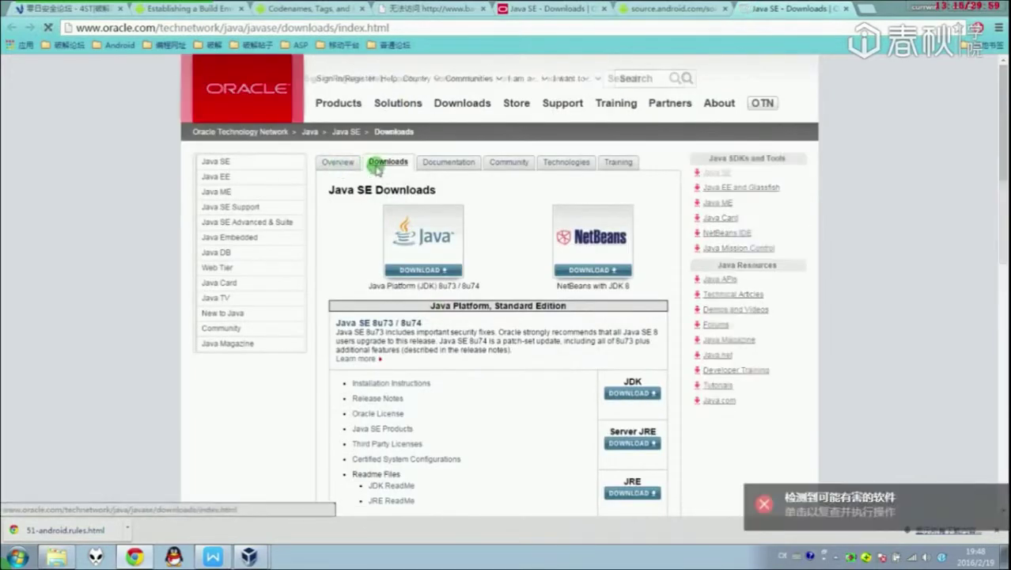
left_click(384, 245)
scroll(443, 299, "down", 15)
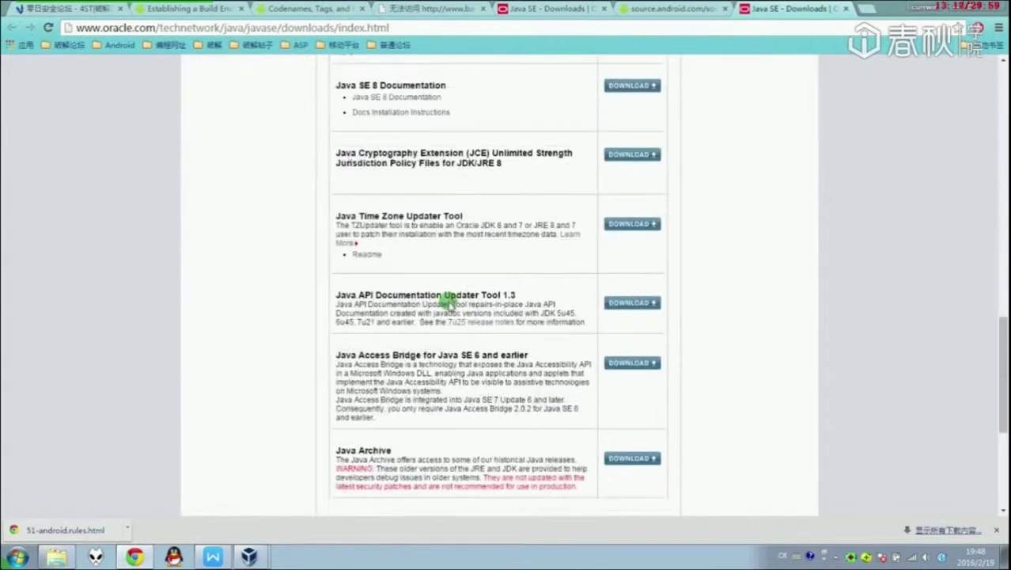
scroll(451, 301, "up", 6)
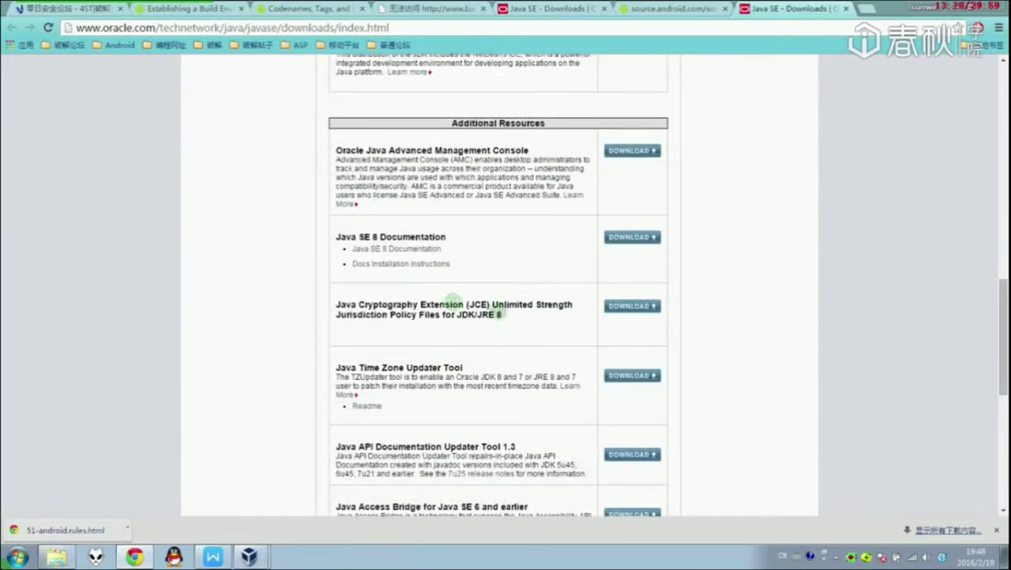
scroll(475, 309, "up", 10)
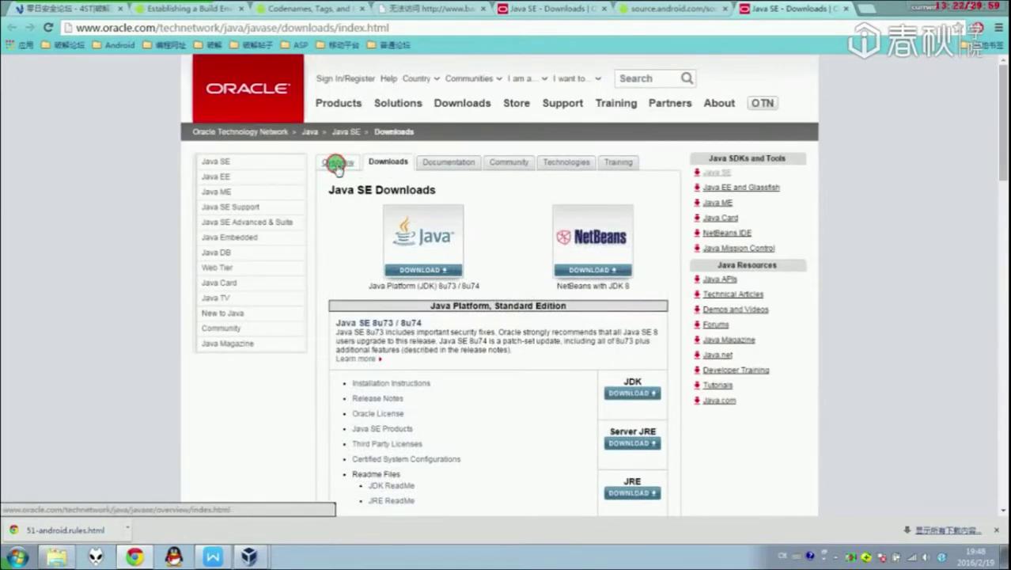
Open the Java SE Overview page on the Oracle site and look through its contents.
left_click(337, 165)
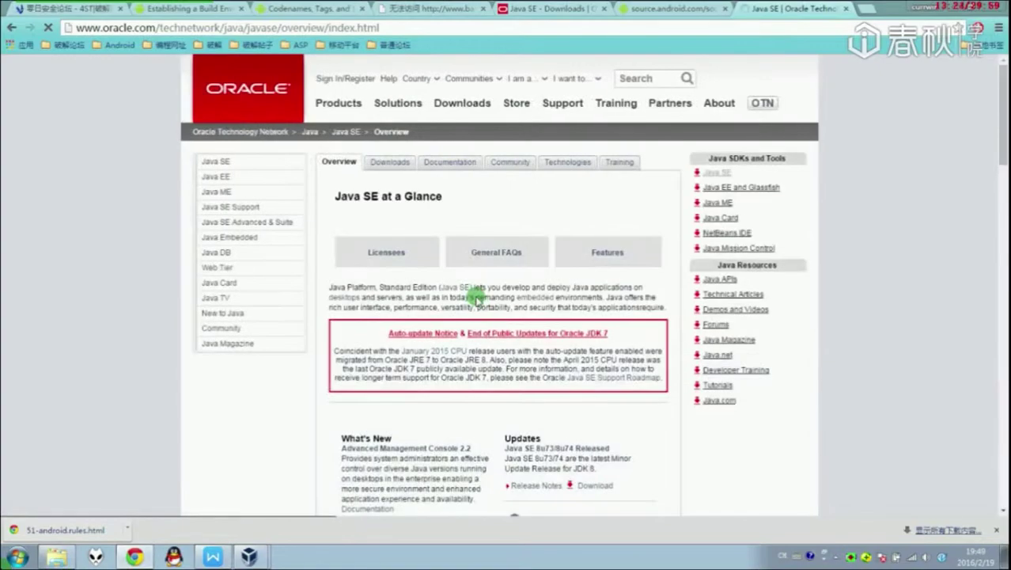
scroll(476, 297, "down", 10)
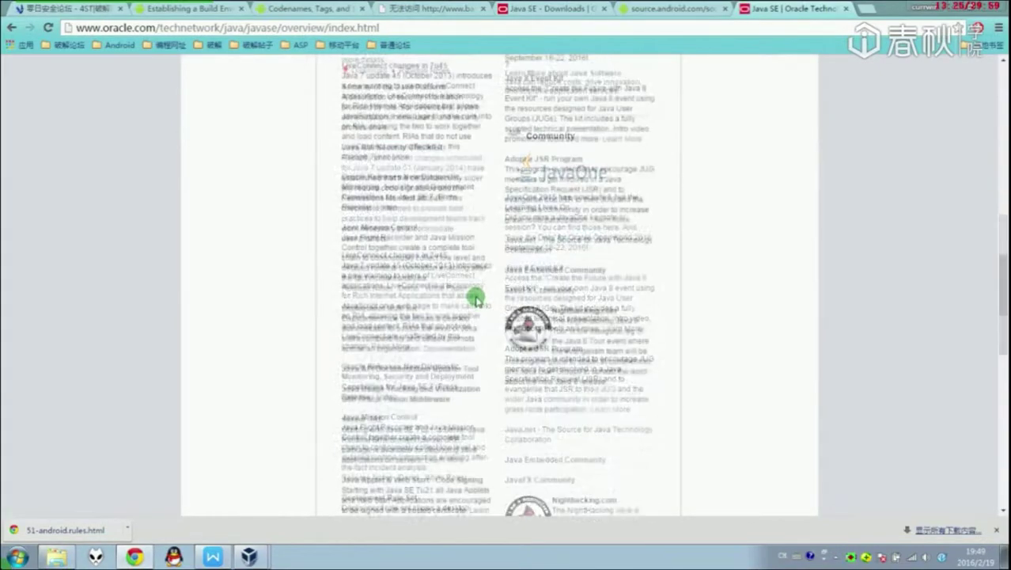
scroll(475, 299, "down", 5)
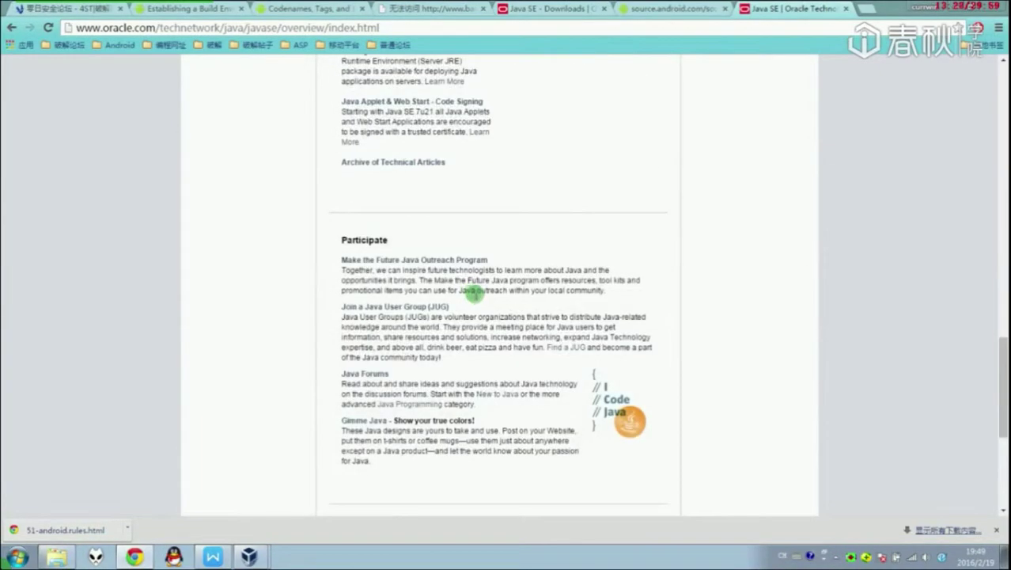
scroll(333, 132, "up", 15)
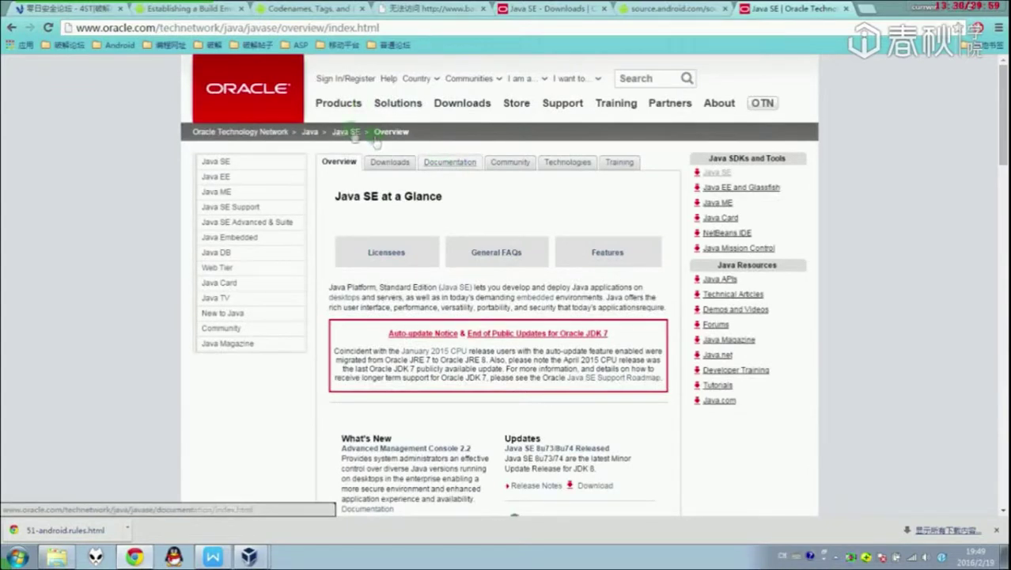
Switch back to the ubuntu virtual machine and maximize its window.
mouse_move(252, 557)
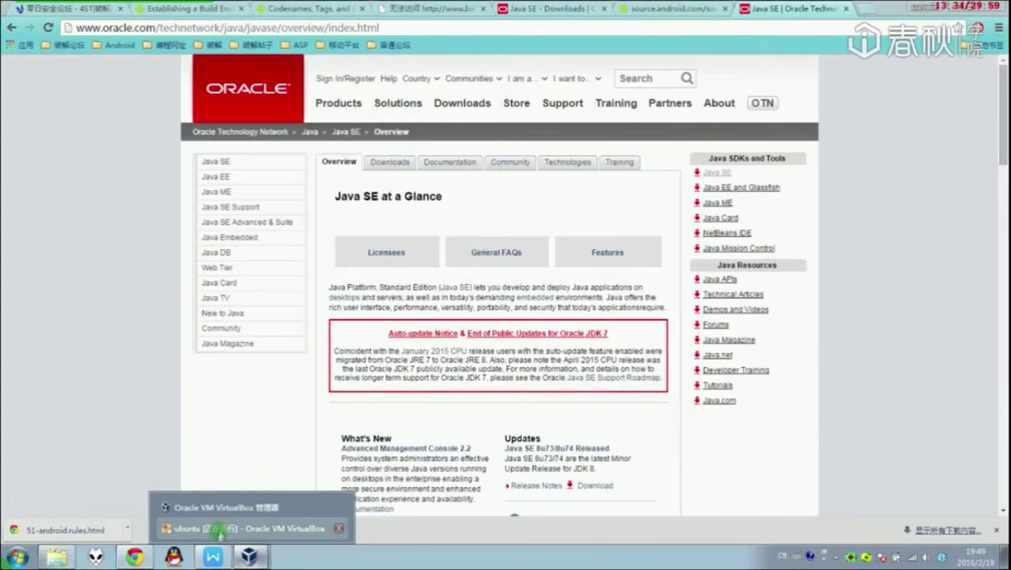
left_click(220, 532)
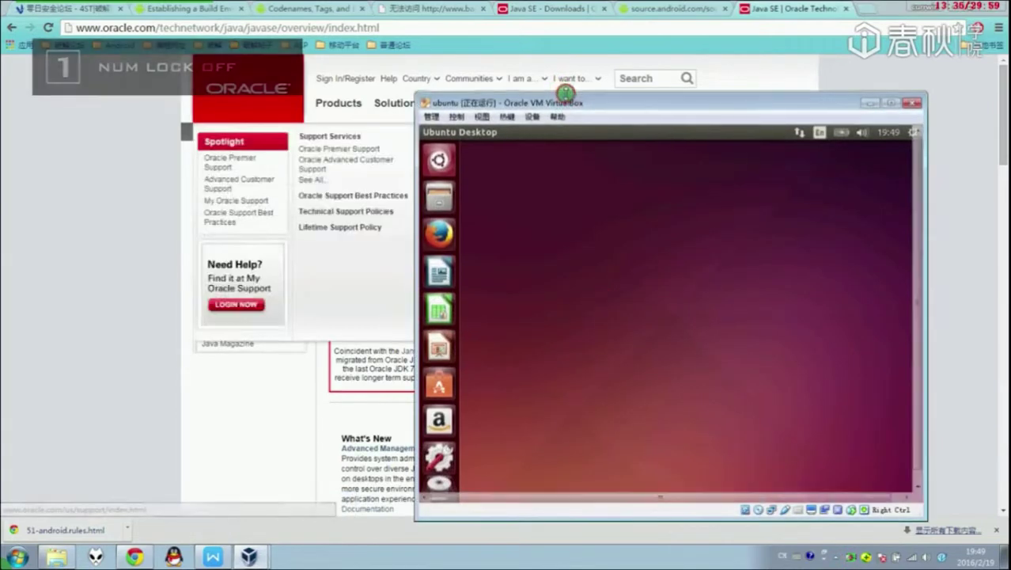
double_click(566, 95)
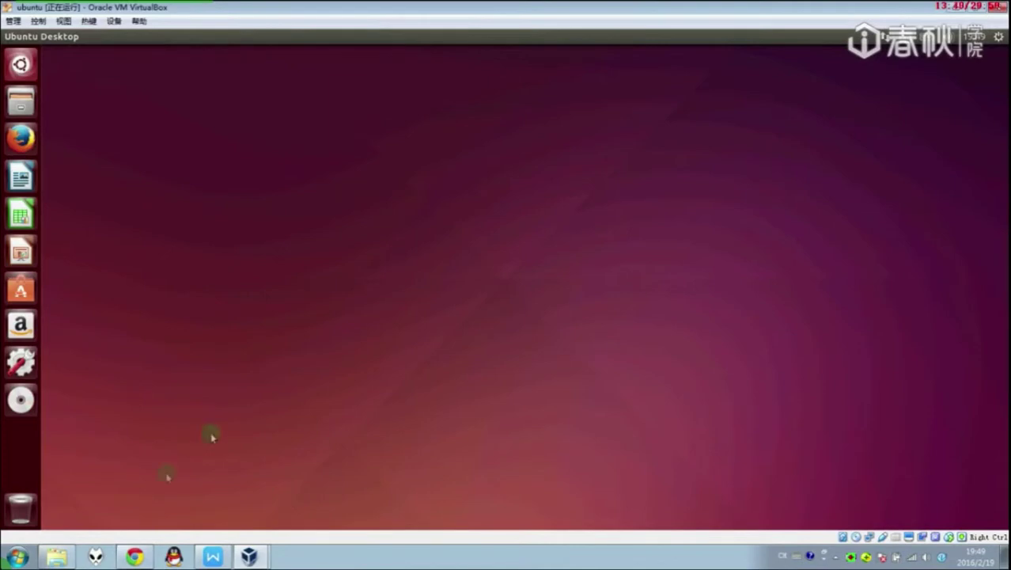
Return to 课件.doc in WPS and open the Baidu article link on the JDK installation method.
left_click(212, 556)
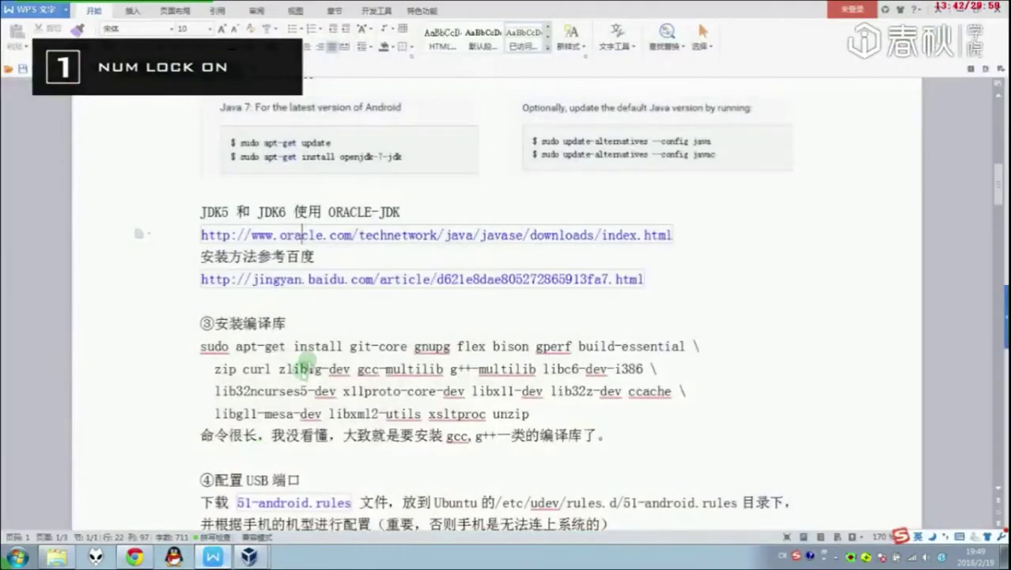
scroll(304, 362, "down", 1)
left_click(317, 234)
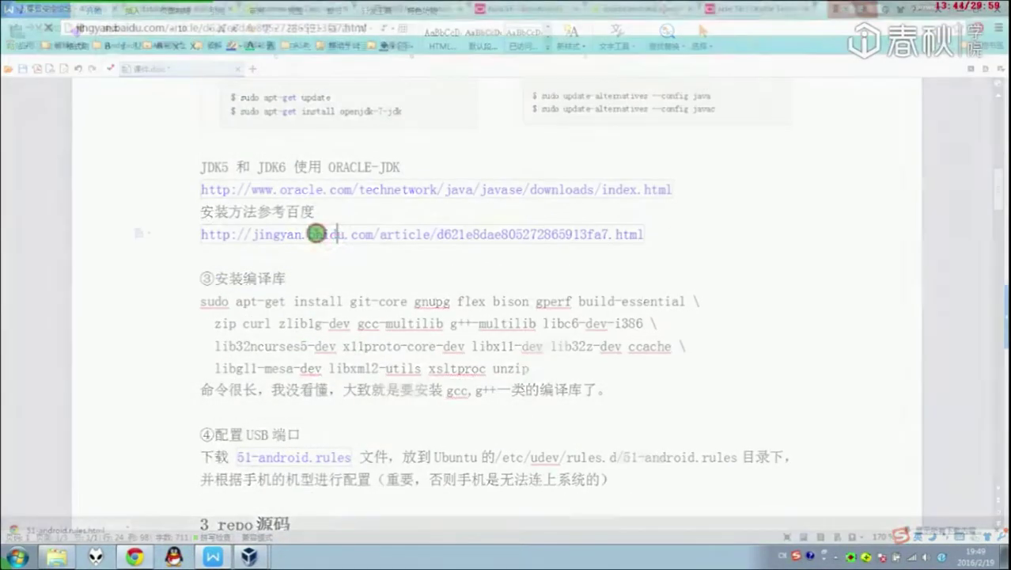
Look through the Baidu article on installing the JDK on Linux and return to 课件.doc.
scroll(366, 261, "down", 10)
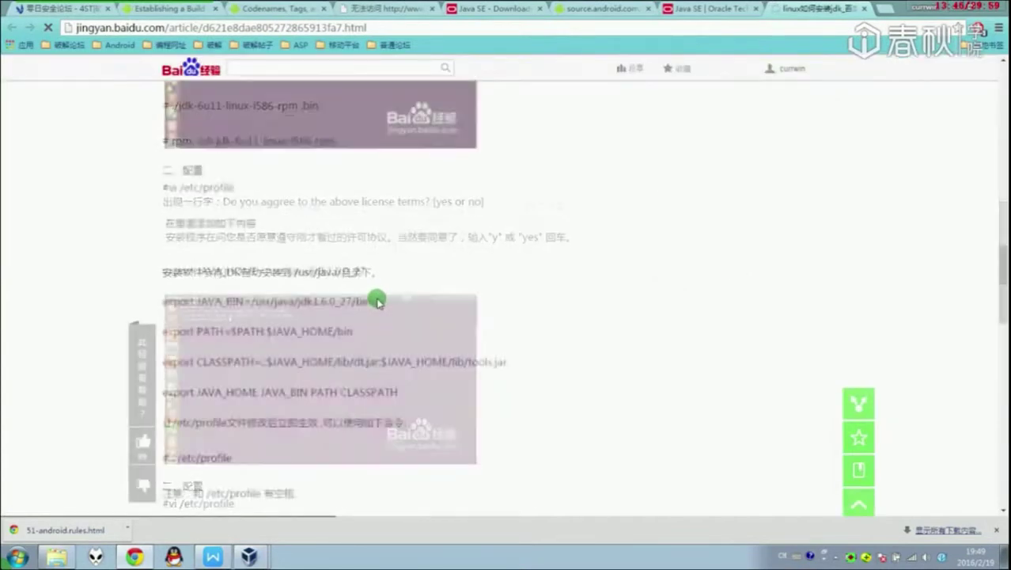
scroll(377, 301, "up", 10)
scroll(376, 299, "down", 3)
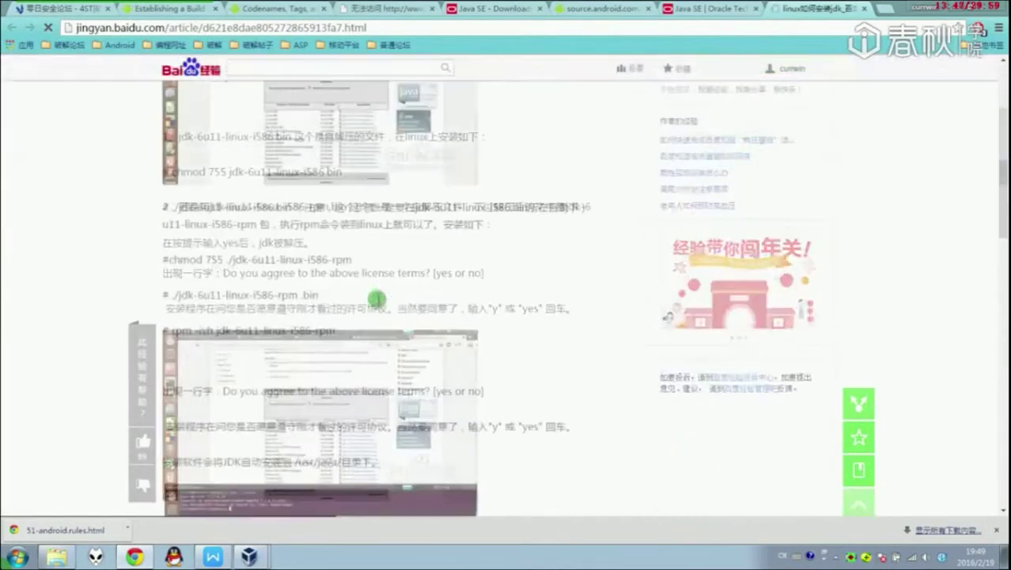
scroll(377, 299, "down", 15)
key("alt+Tab")
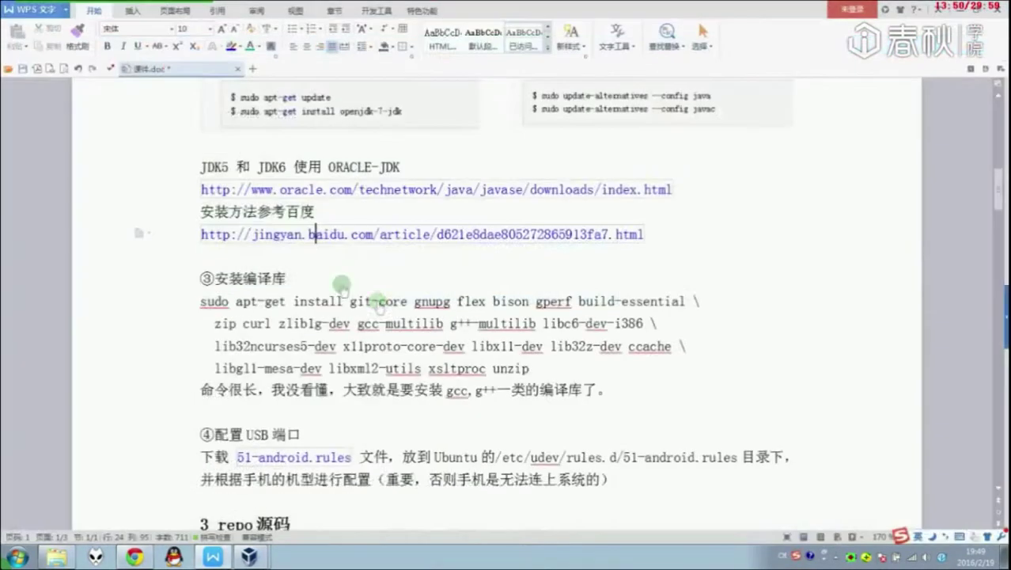
Copy the four-line apt-get install command for the build libraries from 课件.doc and switch to the ubuntu virtual machine.
left_click(203, 301)
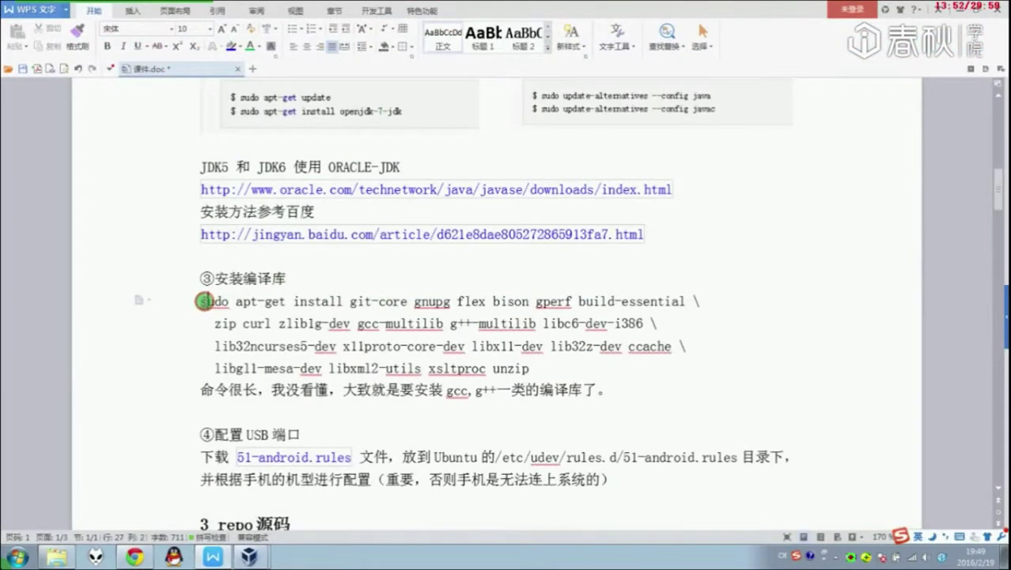
left_click_drag(199, 302, 158, 313)
key("super+c")
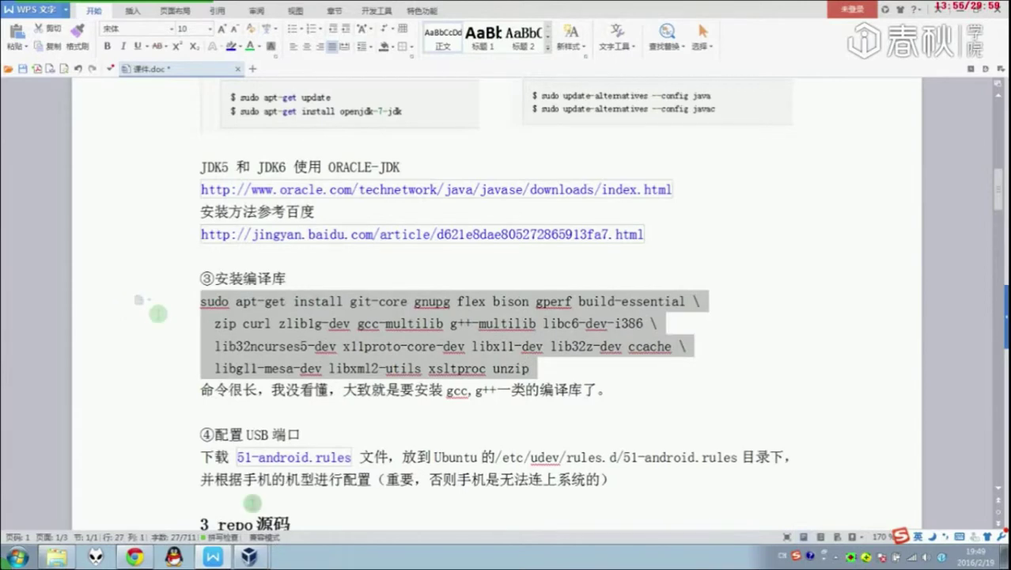
mouse_move(265, 560)
left_click(197, 518)
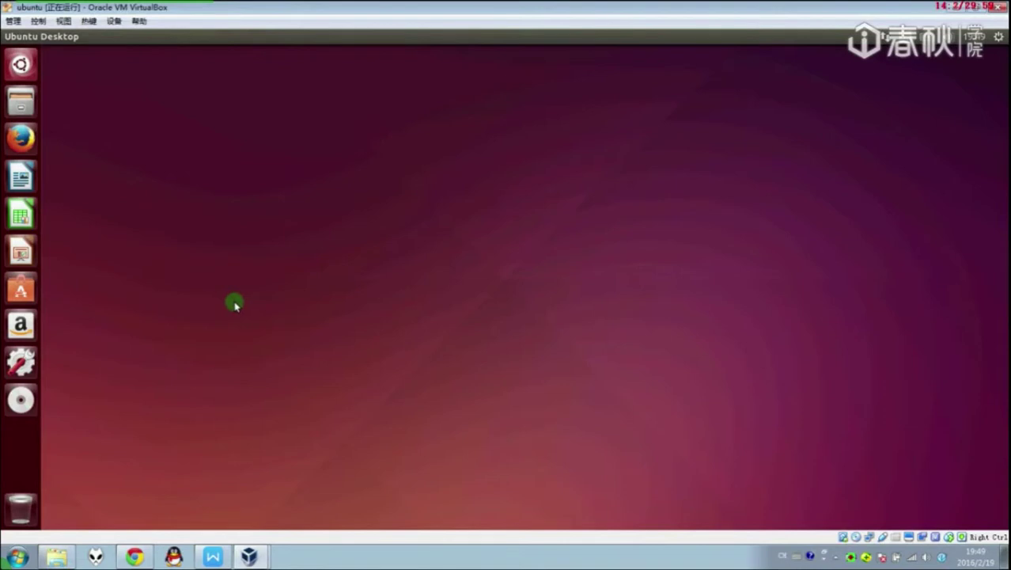
key("ctrl+alt+t")
left_click_drag(221, 50, 440, 139)
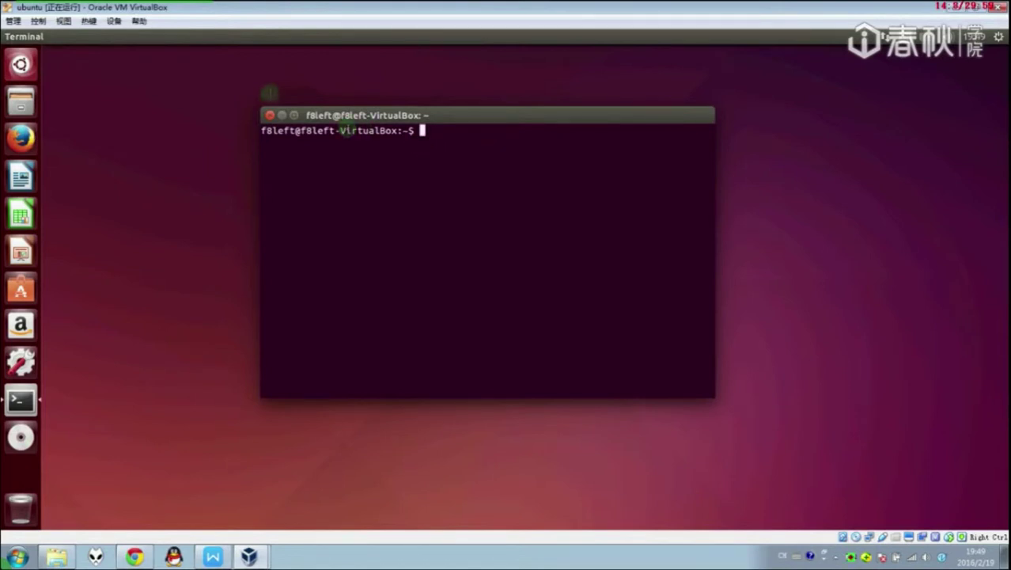
left_click(270, 115)
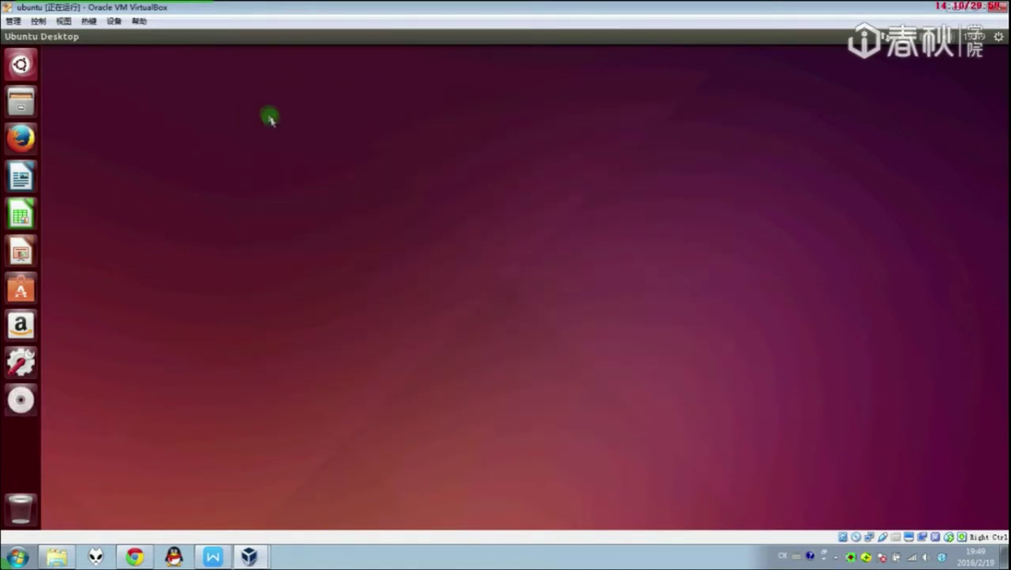
Open a terminal, place it near the middle of the Ubuntu desktop and try to paste the copied command.
key("ctrl+alt+t")
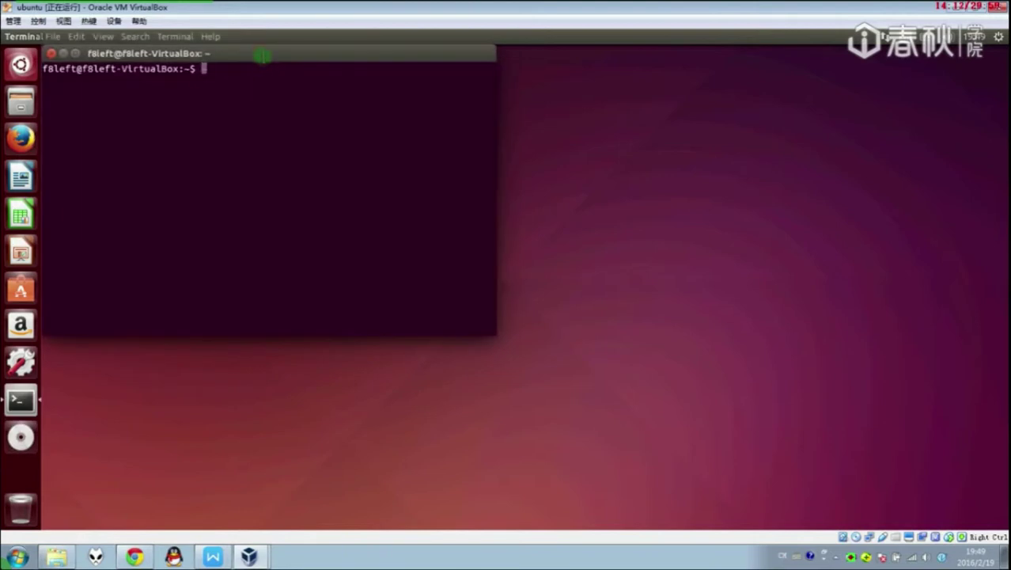
left_click_drag(259, 49, 474, 137)
right_click(474, 187)
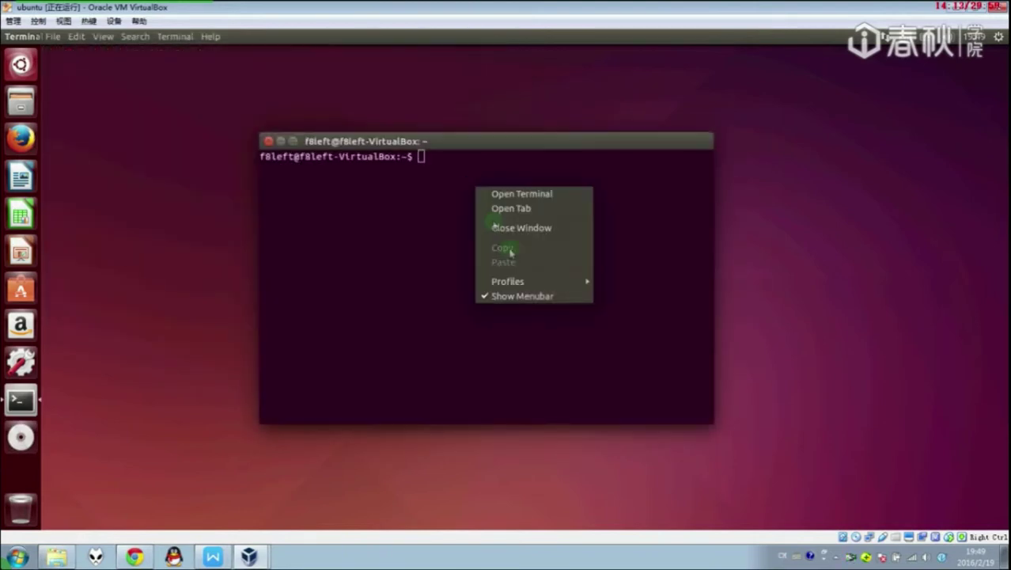
left_click(401, 261)
Set the virtual machine's shared clipboard (共享粘贴板) to host to guest (主机到虚拟机).
left_click(89, 20)
mouse_move(113, 22)
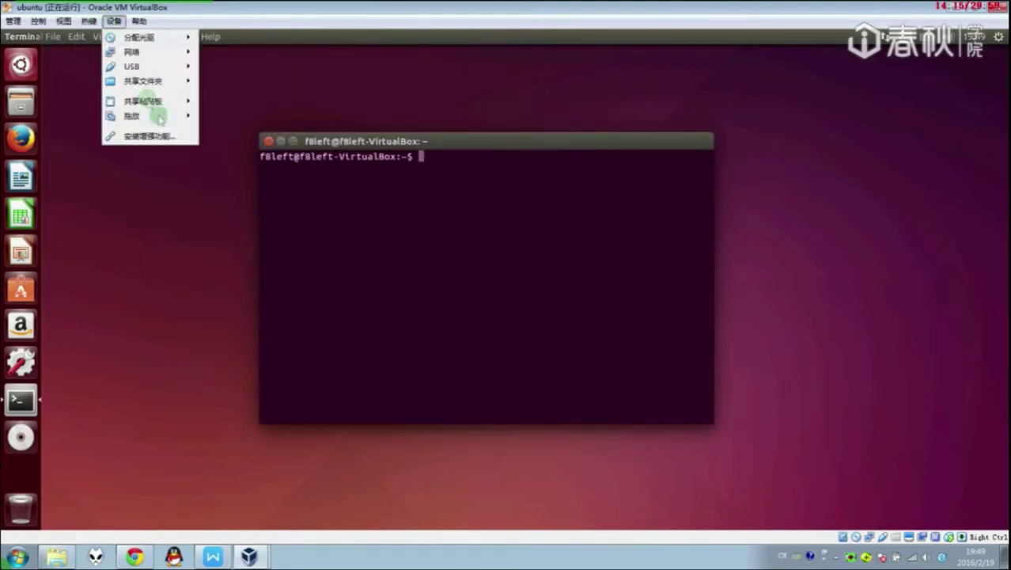
mouse_move(167, 111)
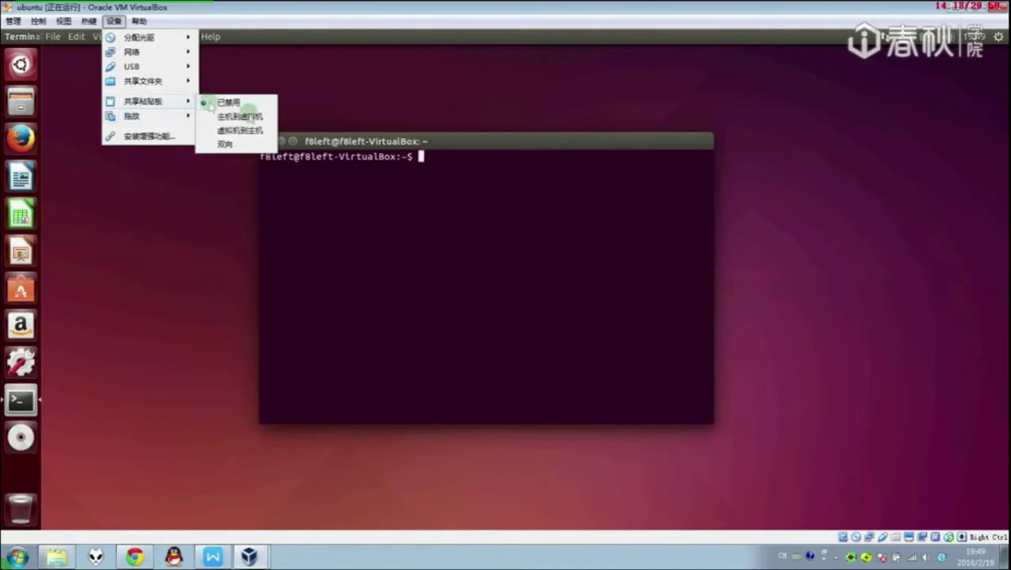
left_click(259, 121)
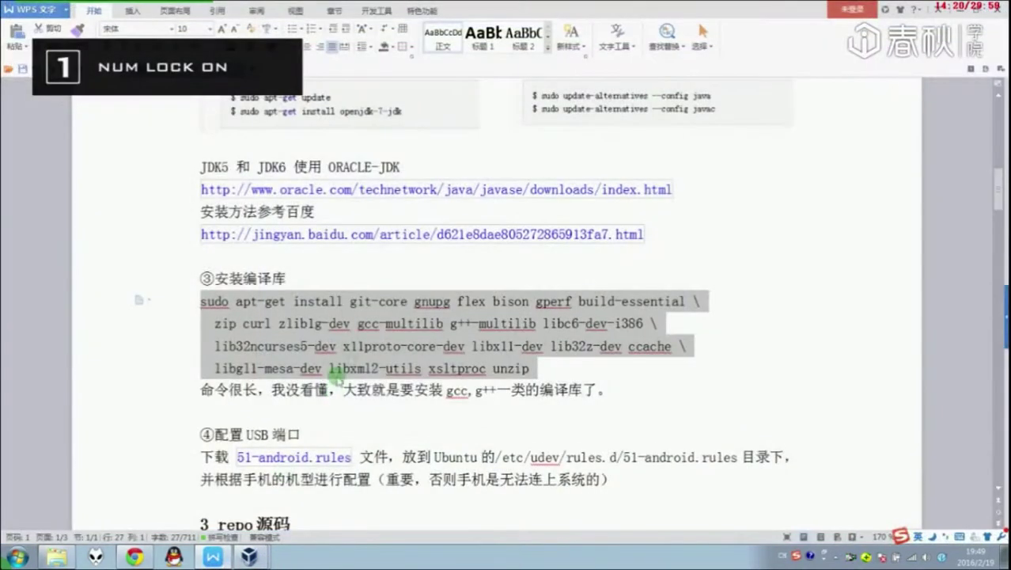
Copy the selected build-library install command again in 课件.doc and return to the ubuntu virtual machine.
right_click(356, 355)
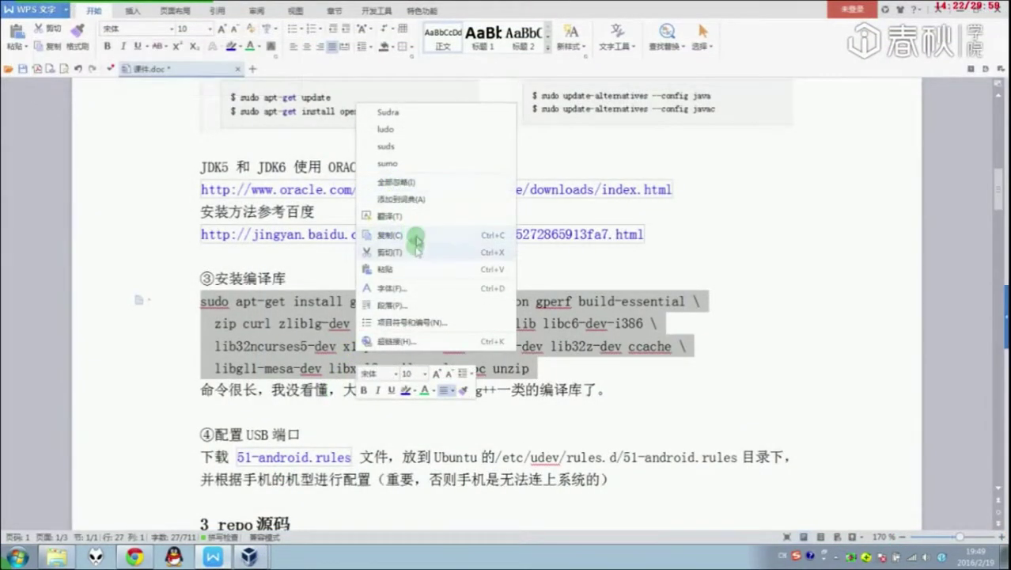
left_click(388, 235)
mouse_move(250, 555)
left_click(252, 530)
Paste the install command into the terminal, run it with the sudo password and accept the package installation with y.
right_click(530, 233)
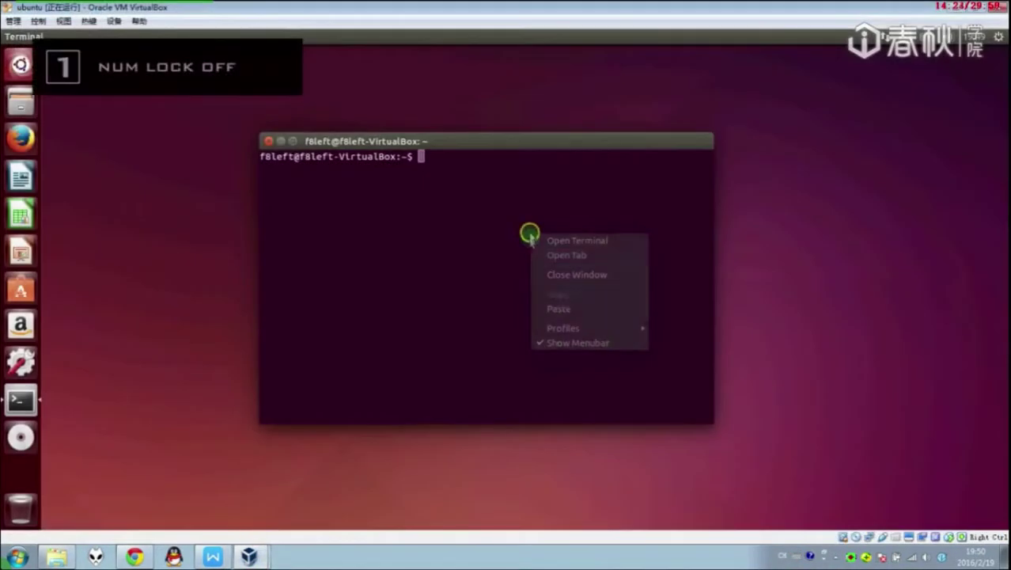
left_click(575, 309)
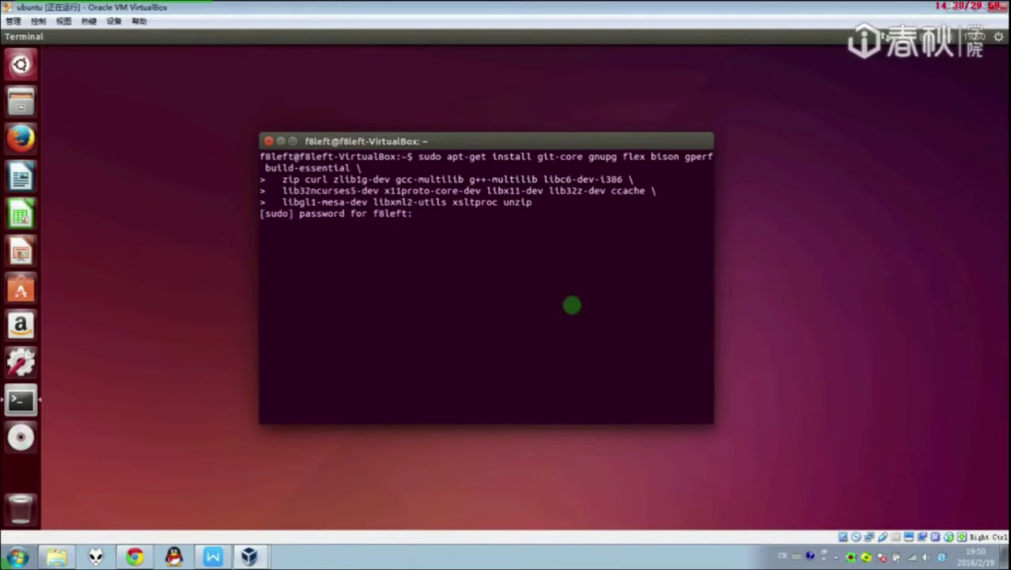
key("Return")
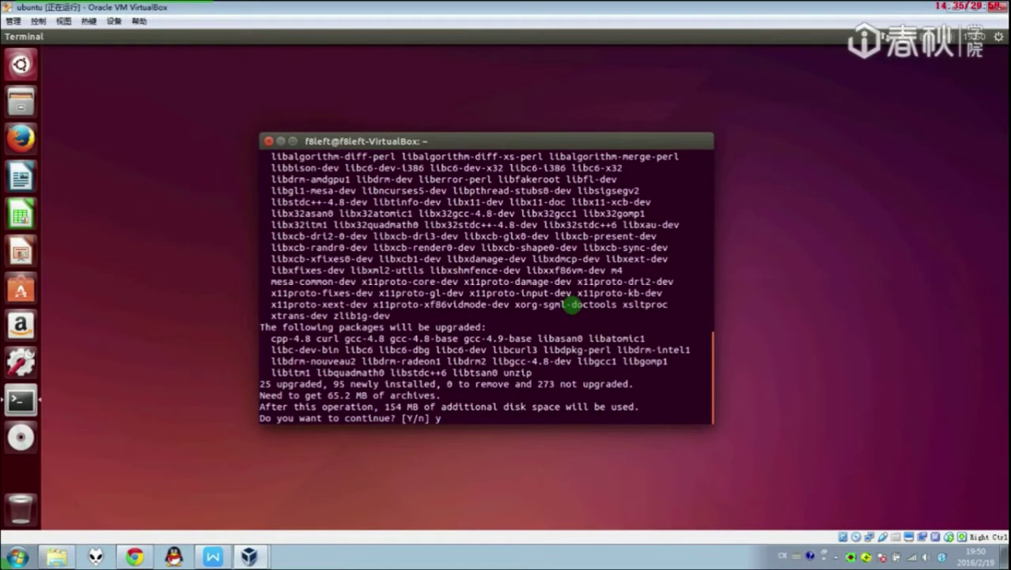
key("Return")
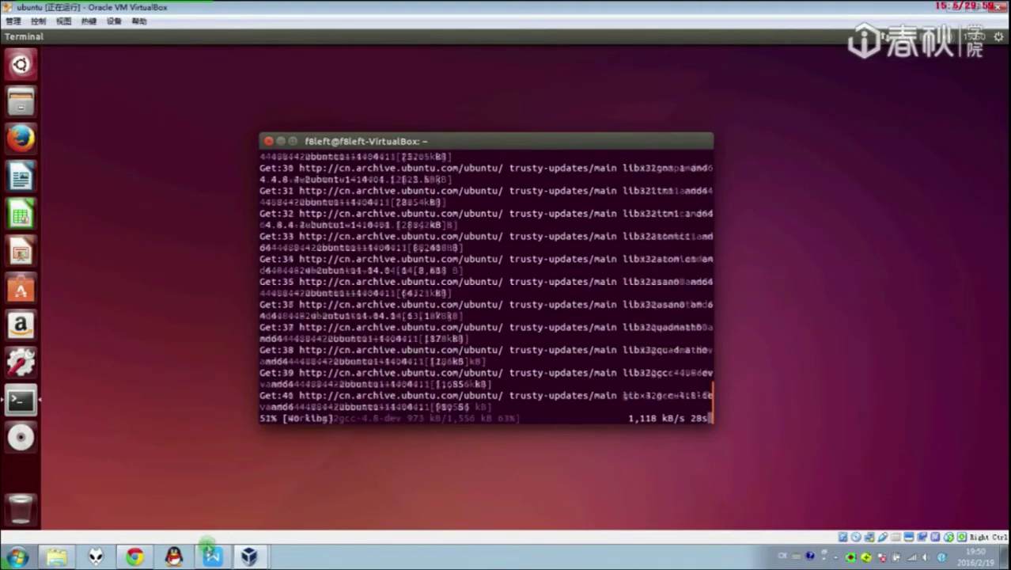
Return to 课件.doc and highlight the path /etc/udev/rules.d/51-android.rules in the USB port configuration section.
left_click(210, 554)
scroll(299, 372, "down", 1)
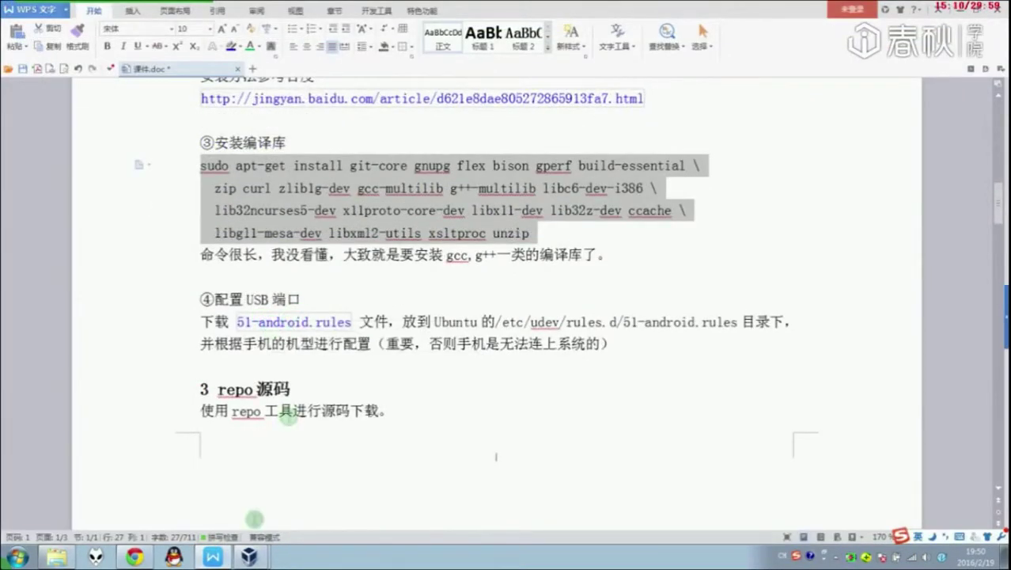
left_click_drag(494, 321, 728, 326)
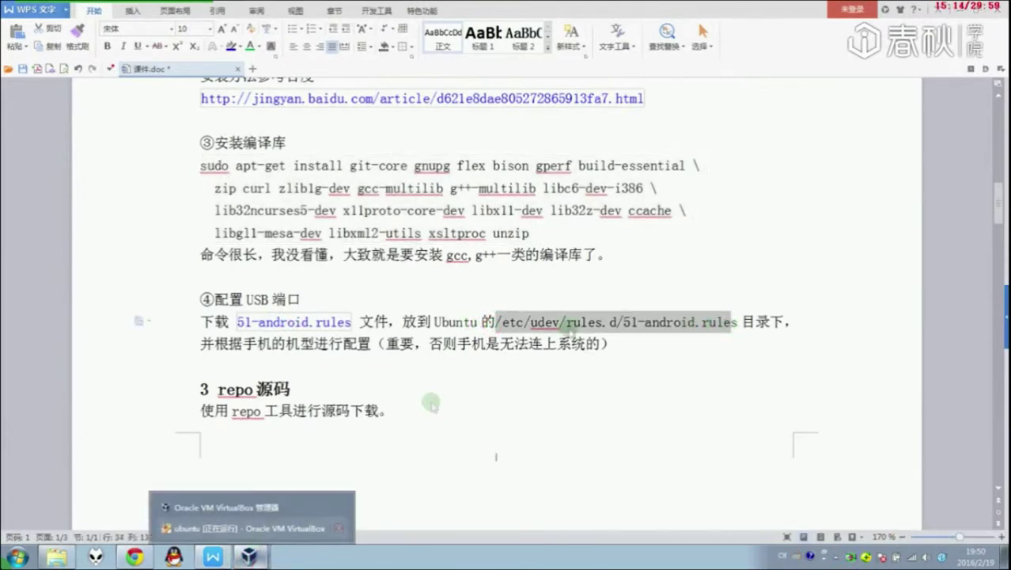
left_click(594, 323)
left_click_drag(495, 320, 732, 320)
scroll(728, 315, "down", 1)
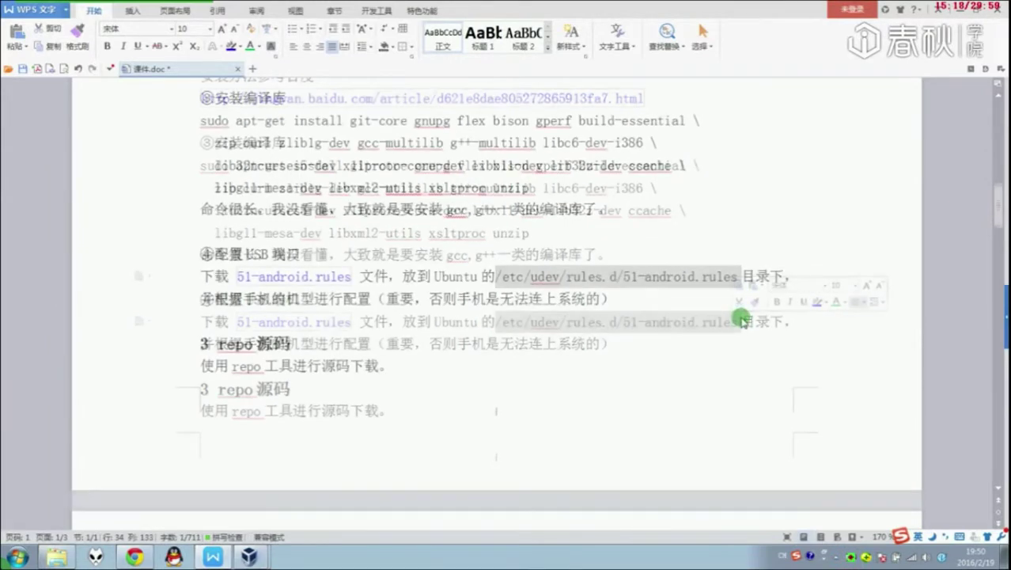
Switch to the ubuntu virtual machine and open the computer's etc folder in the file manager.
mouse_move(249, 556)
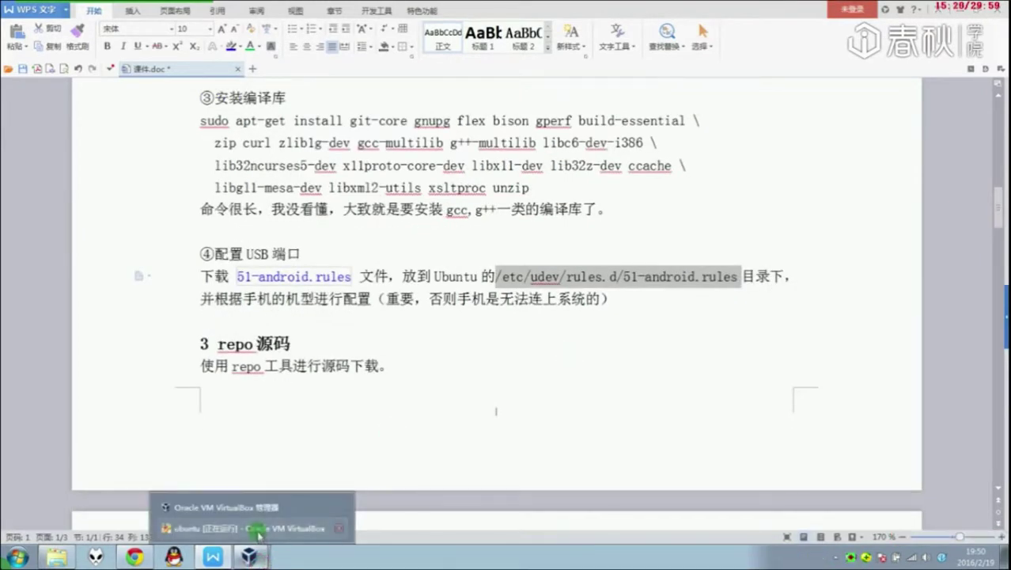
left_click(261, 525)
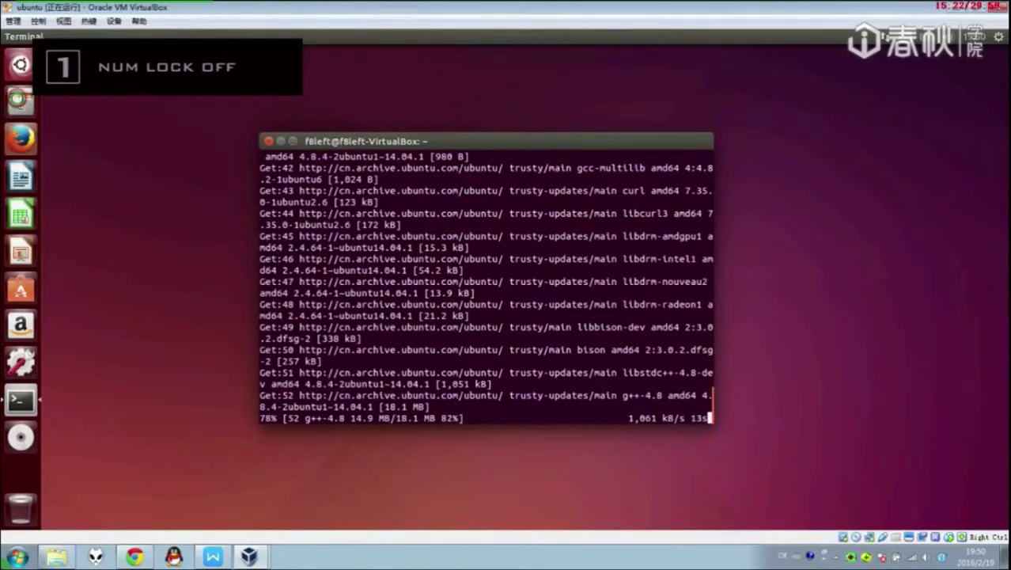
left_click(20, 100)
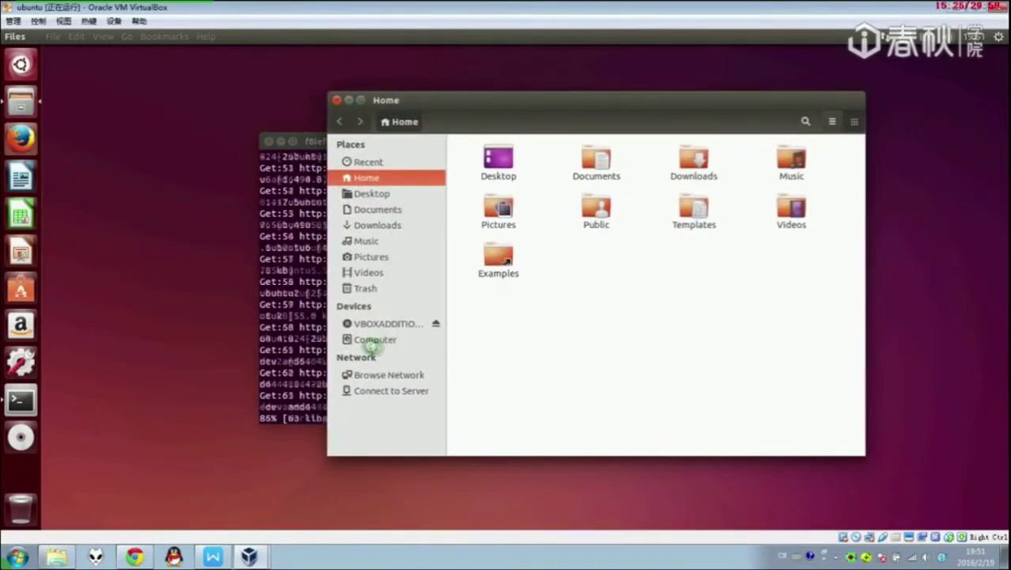
left_click(372, 340)
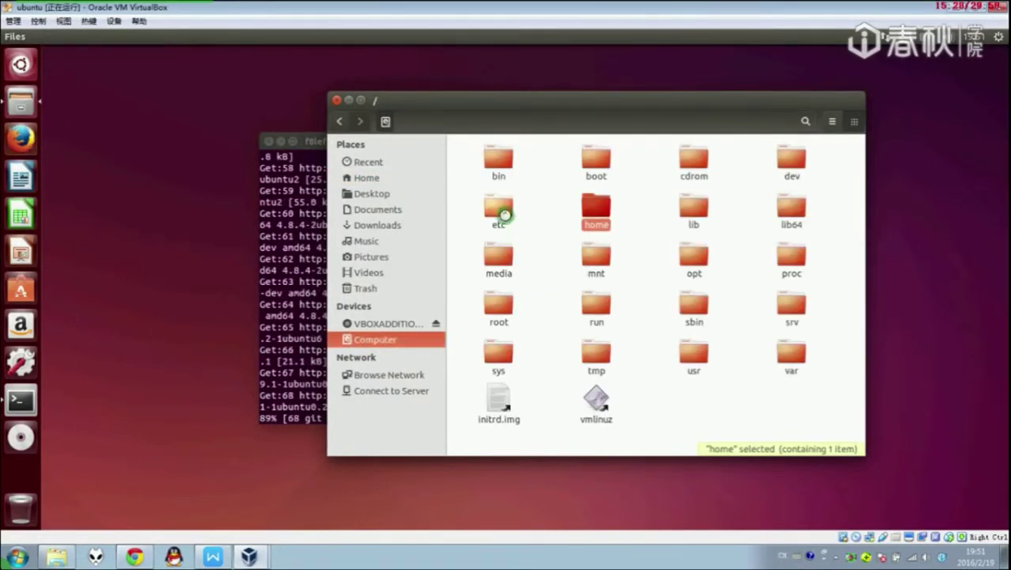
double_click(498, 210)
Check the udev folder name in 课件.doc and open udev/rules.d inside the etc folder in Ubuntu.
key("Num_Lock")
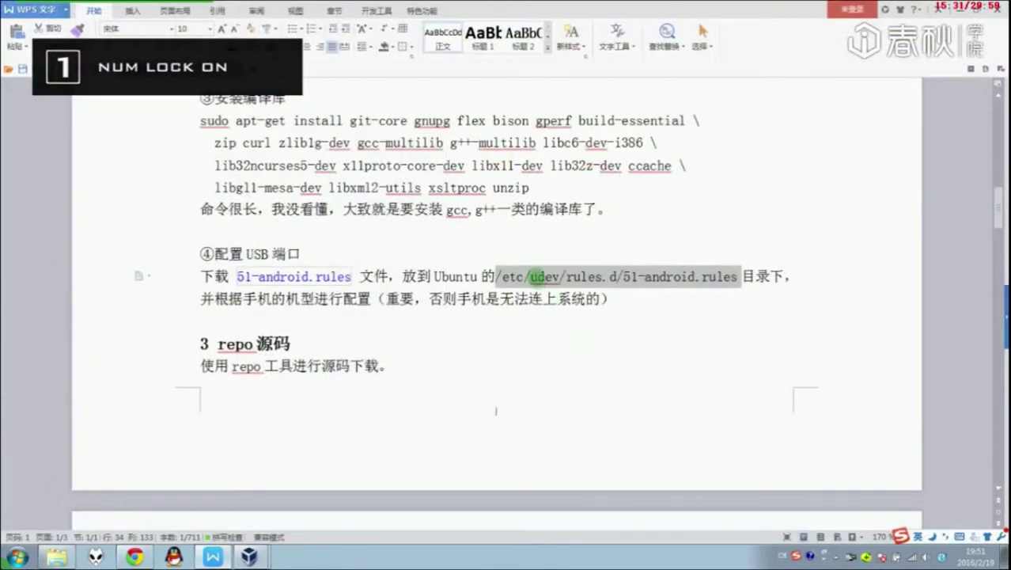
double_click(540, 276)
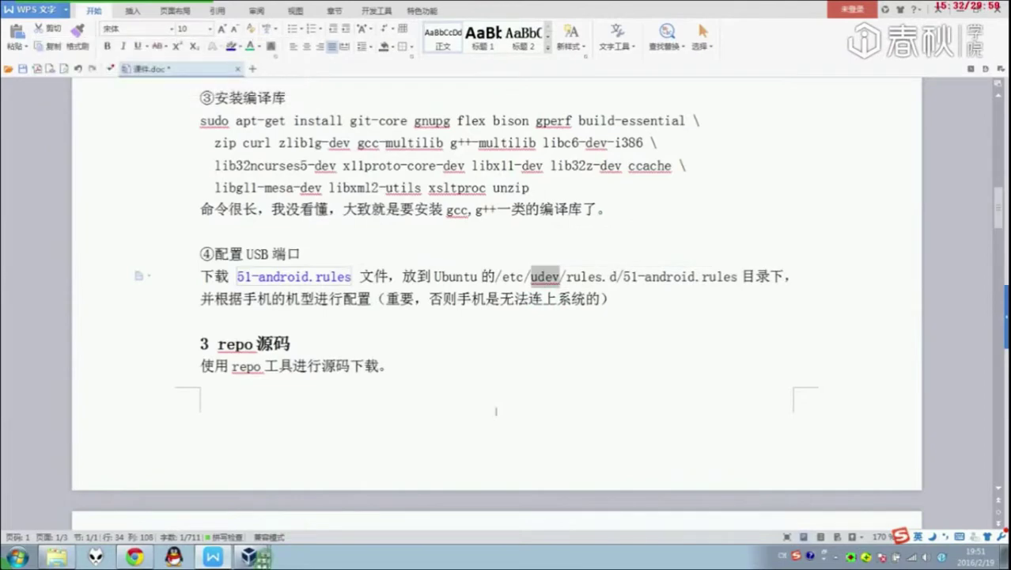
mouse_move(250, 556)
left_click(225, 528)
type("u")
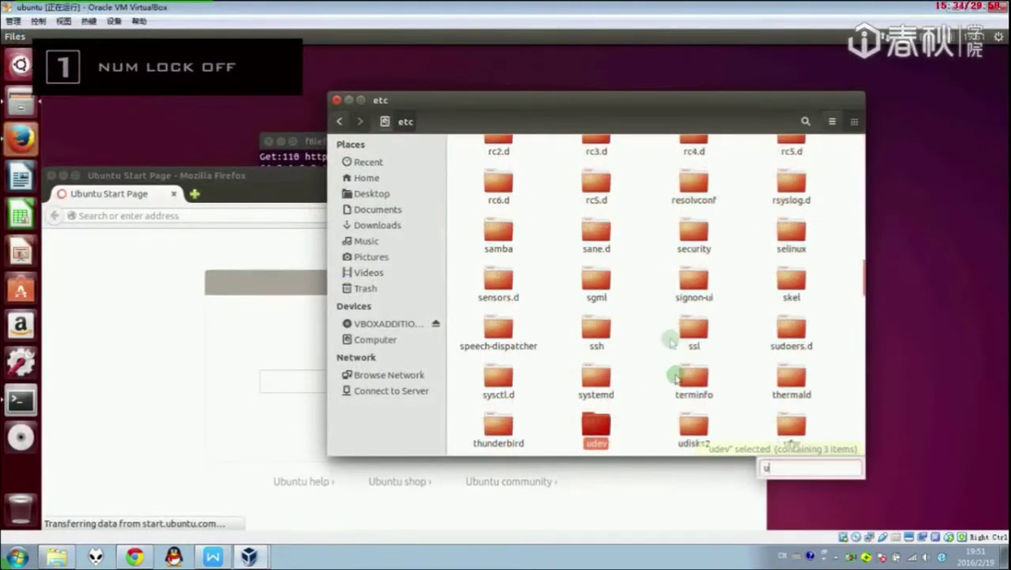
double_click(606, 425)
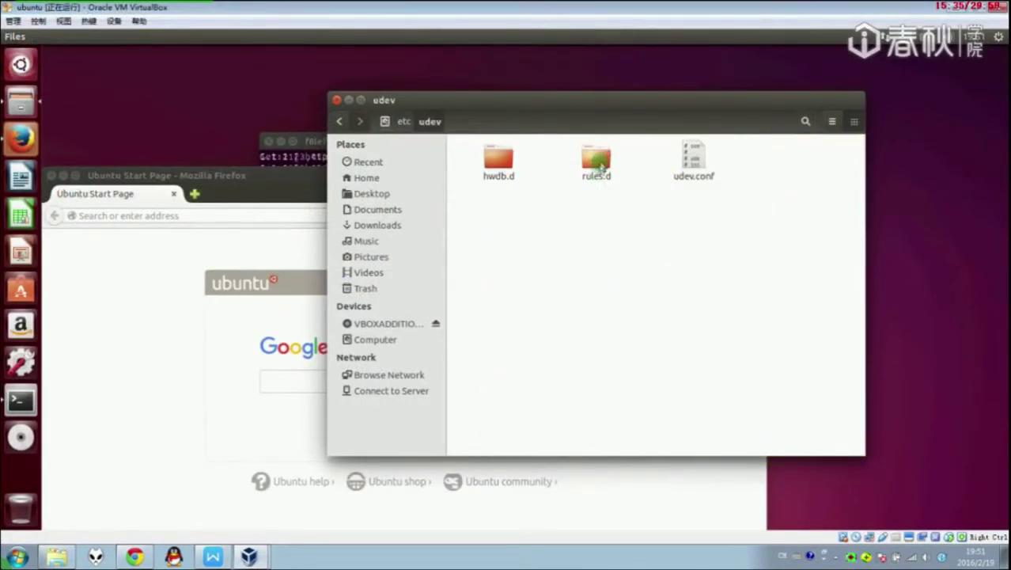
double_click(596, 158)
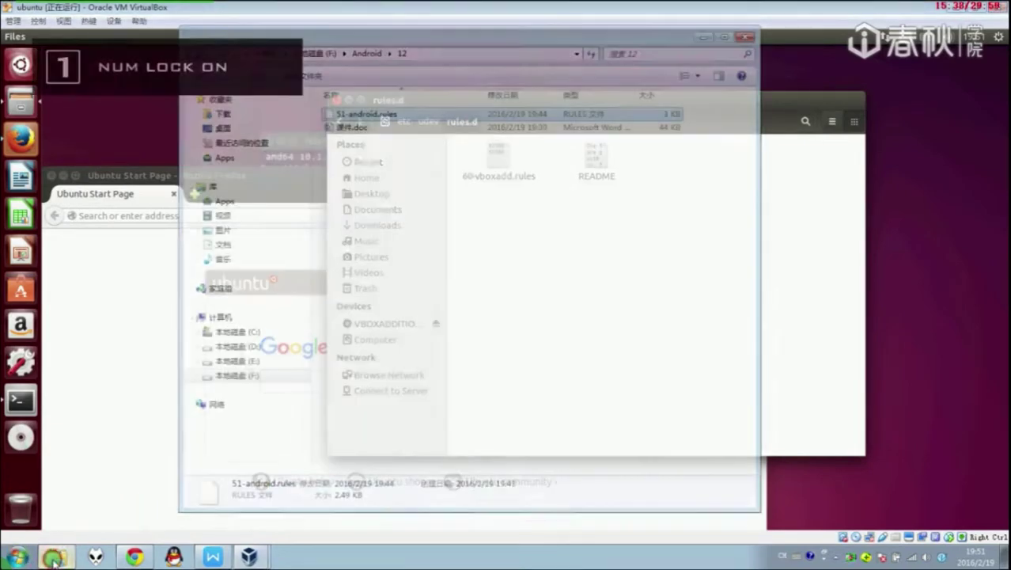
Bring up the host folder with 51-android.rules and set the virtual machine's drag and drop (拖放) to host to guest (主机到虚拟机).
left_click(57, 556)
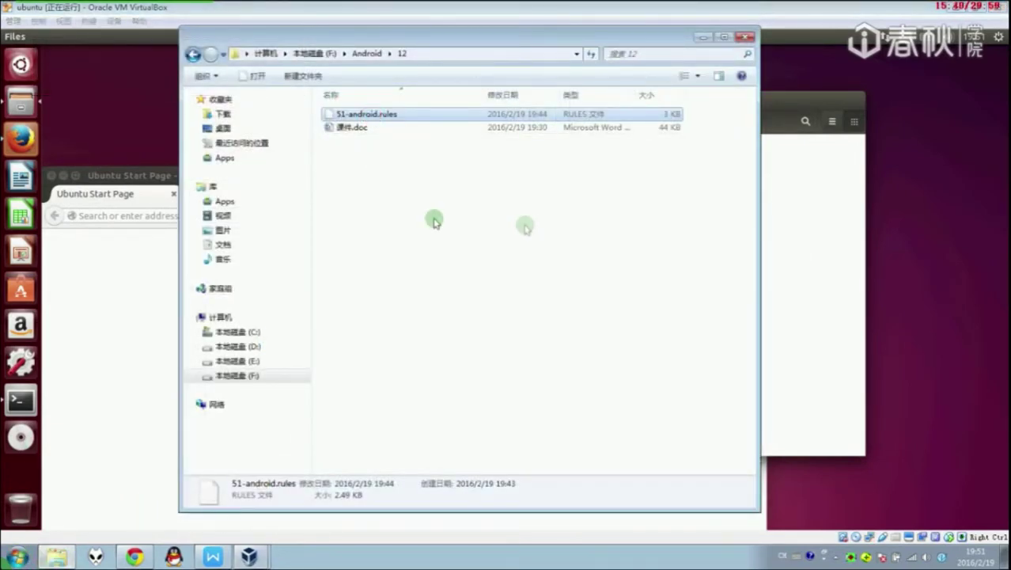
left_click(275, 12)
left_click(114, 21)
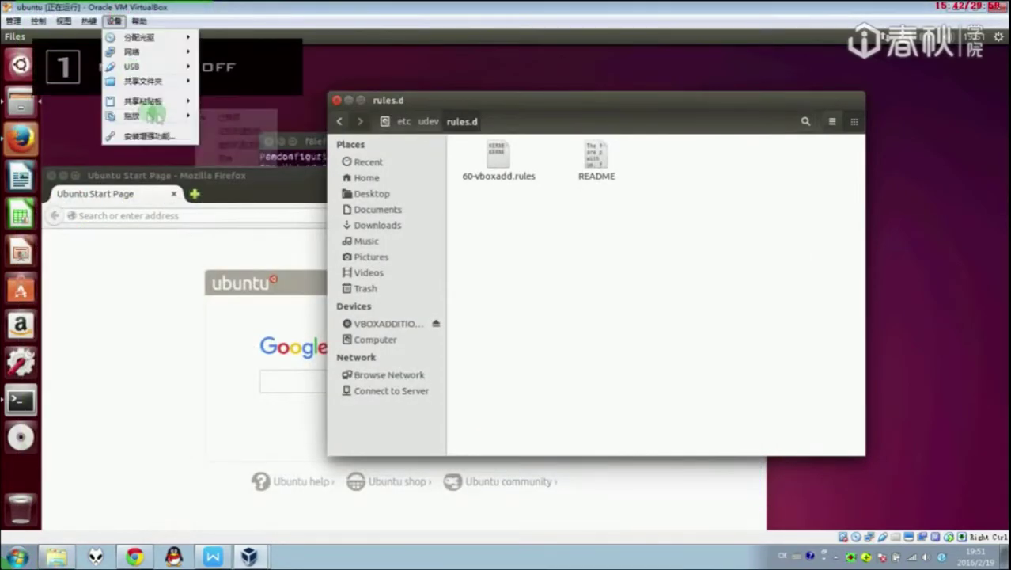
mouse_move(178, 115)
left_click(239, 130)
Try to transfer 51-android.rules from the host folder F:\Android\12 into Ubuntu's rules.d folder.
left_click(56, 556)
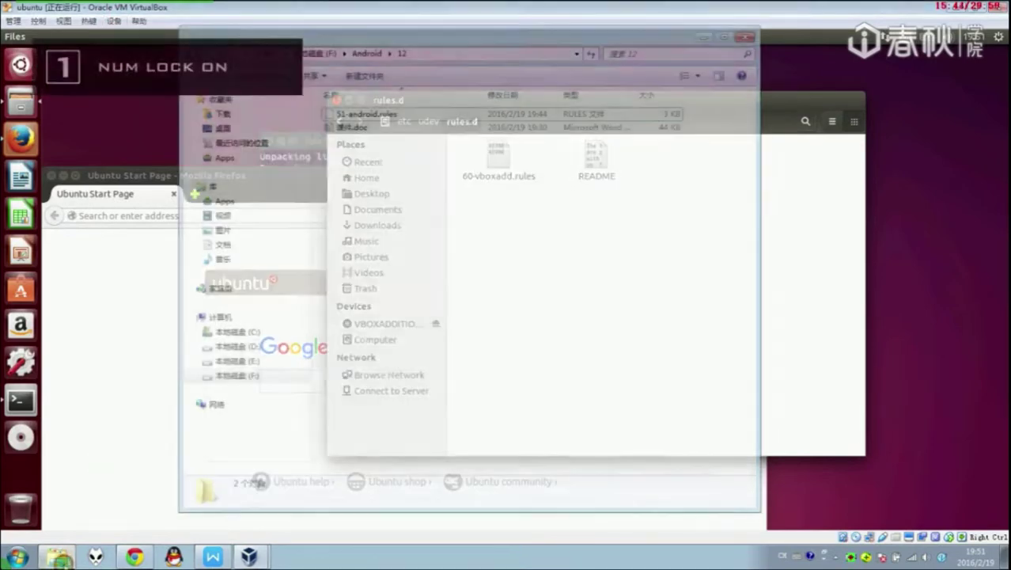
left_click(390, 114)
left_click_drag(390, 113, 830, 210)
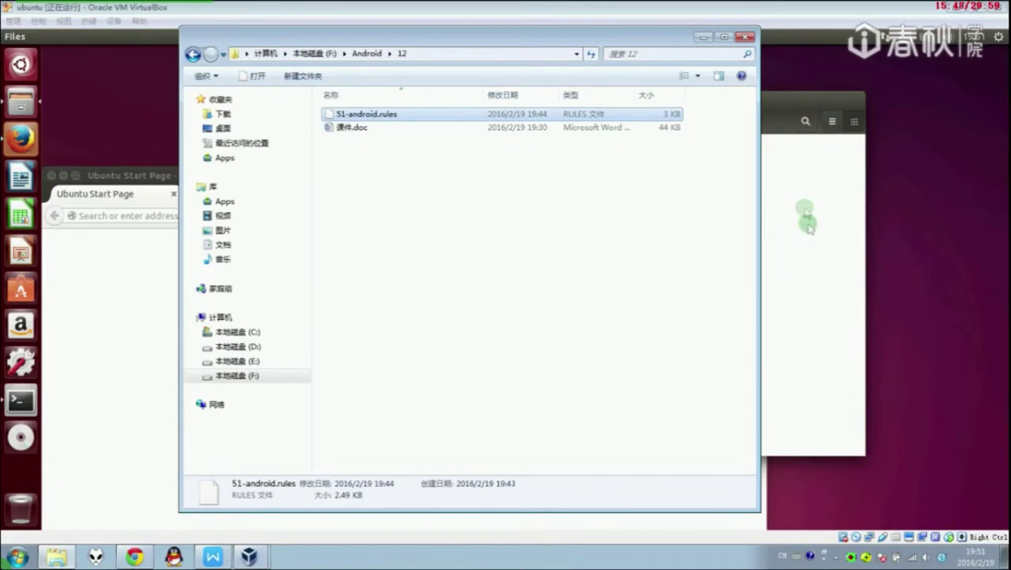
left_click_drag(807, 255, 546, 242)
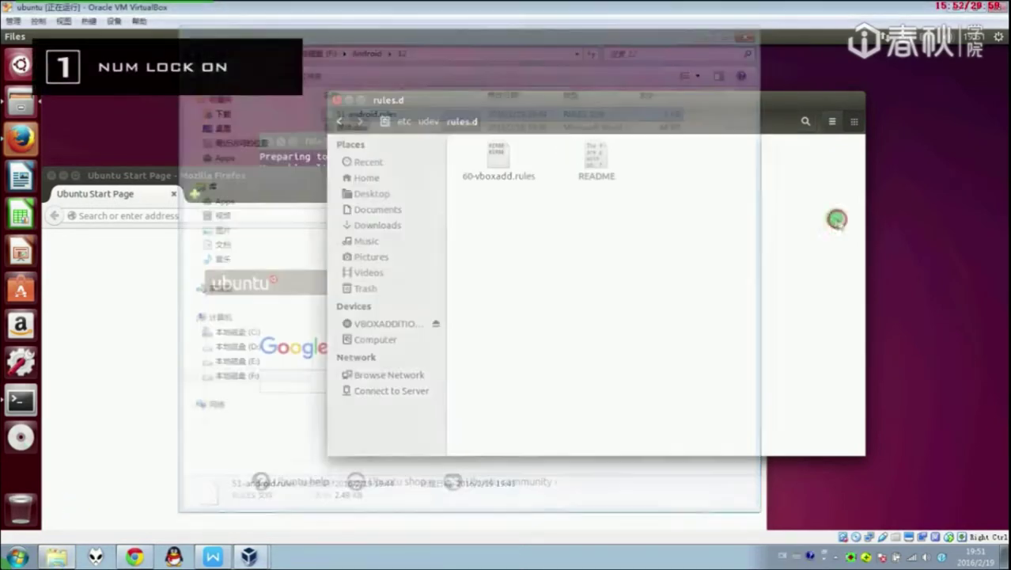
right_click(677, 292)
Change the virtual machine's drag and drop (拖放) mode and retry the transfer into rules.d.
left_click(114, 20)
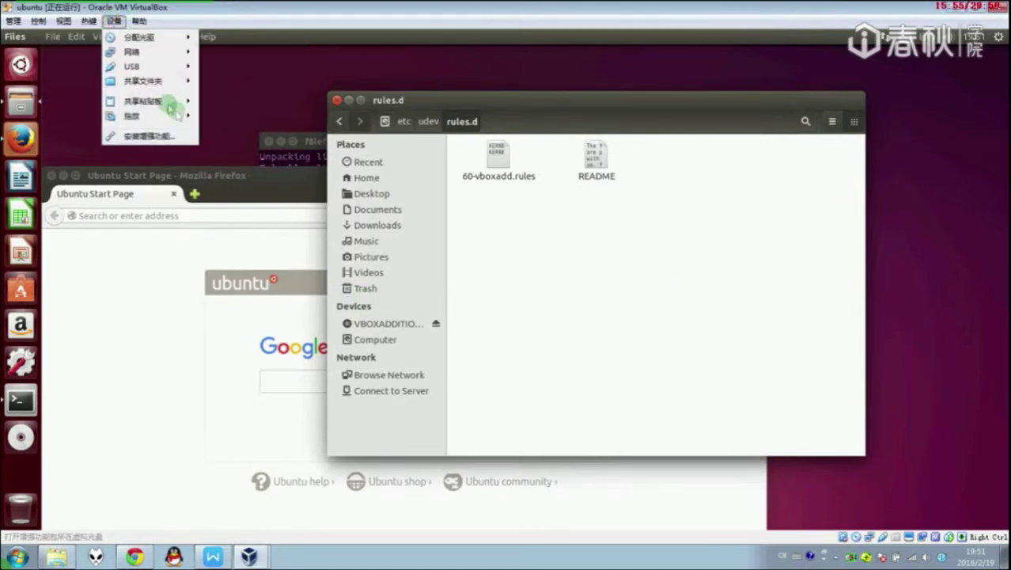
mouse_move(167, 116)
left_click(224, 158)
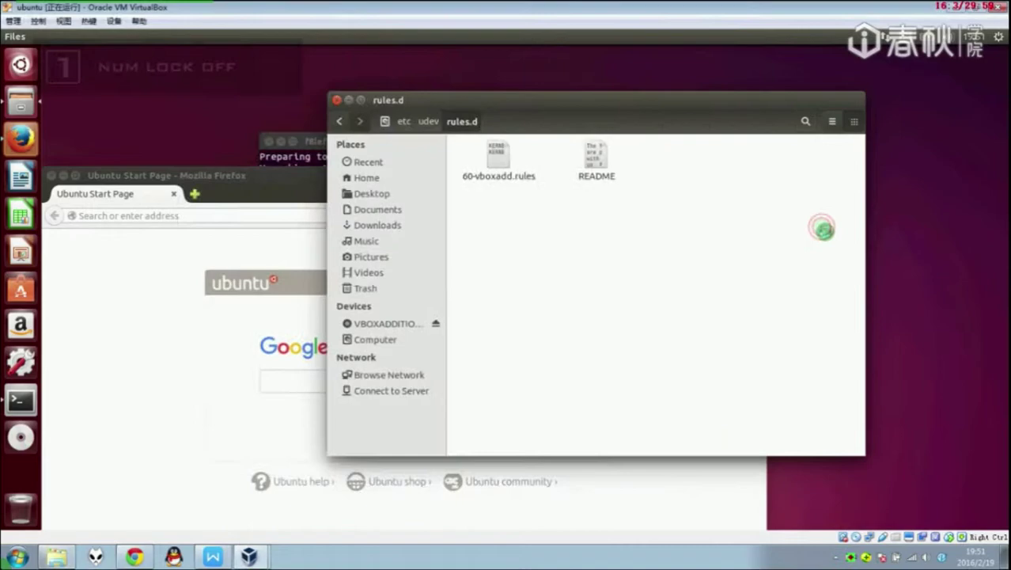
key("Num_Lock")
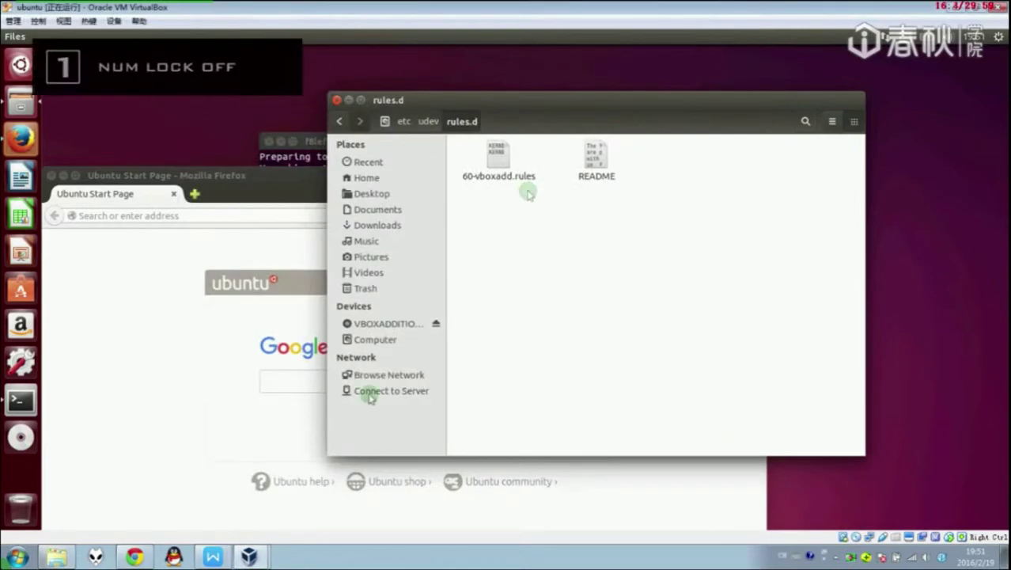
Check the Ubuntu terminal's installation output and highlight the build library apt-get install command in 课件.doc.
left_click(314, 158)
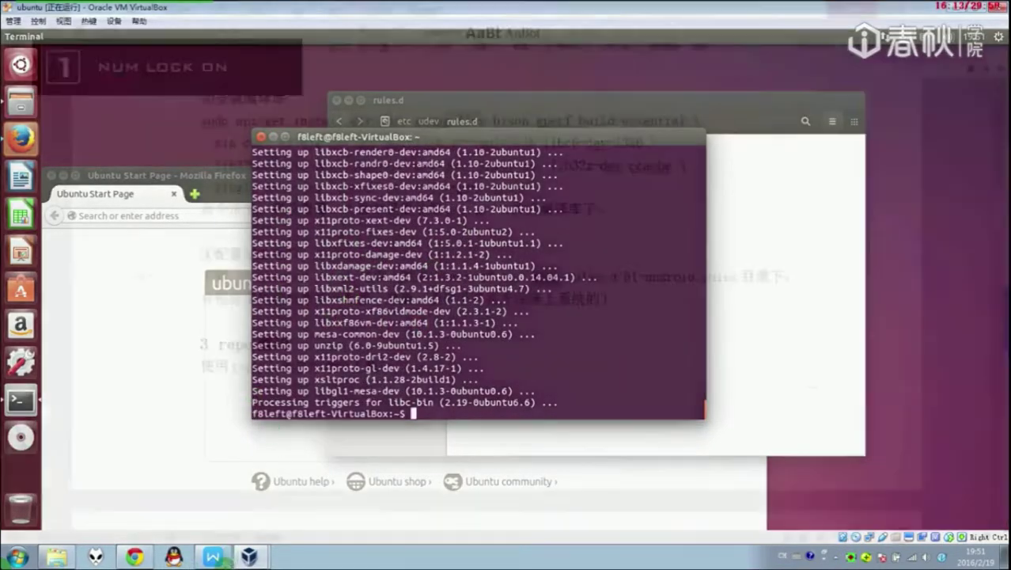
left_click(212, 556)
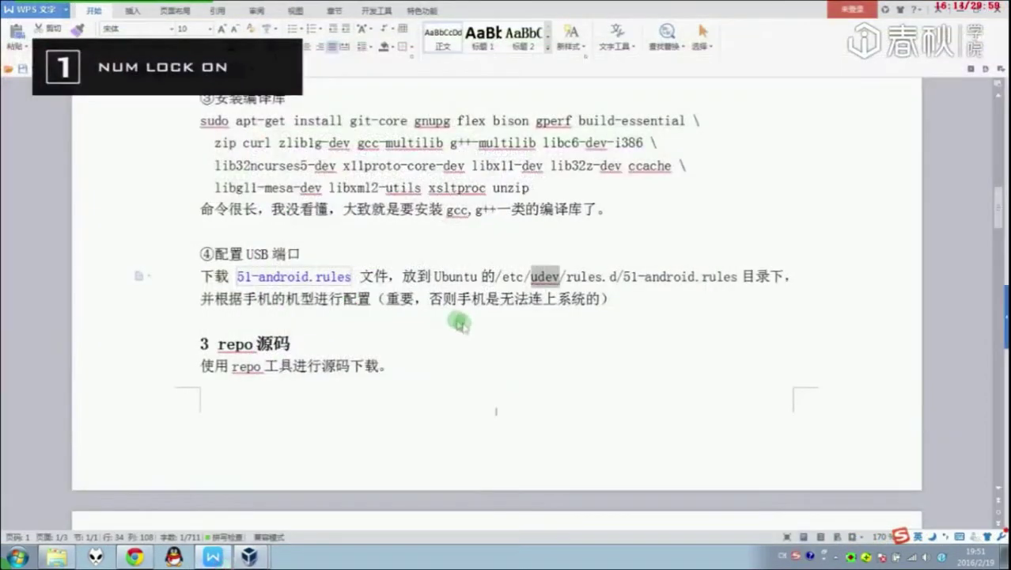
scroll(459, 317, "up", 5)
left_click_drag(200, 301, 530, 368)
scroll(459, 317, "down", 3)
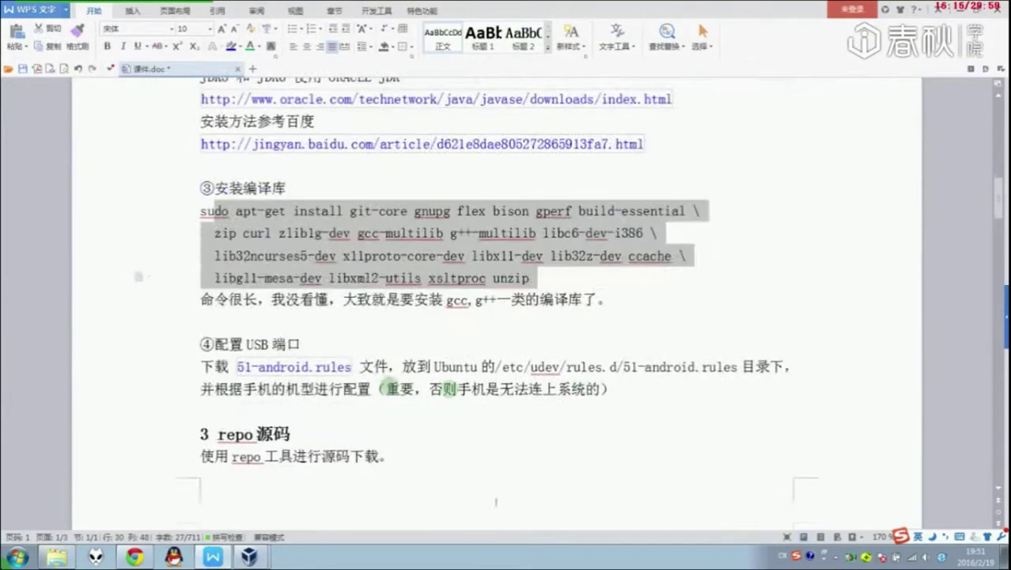
left_click(385, 385)
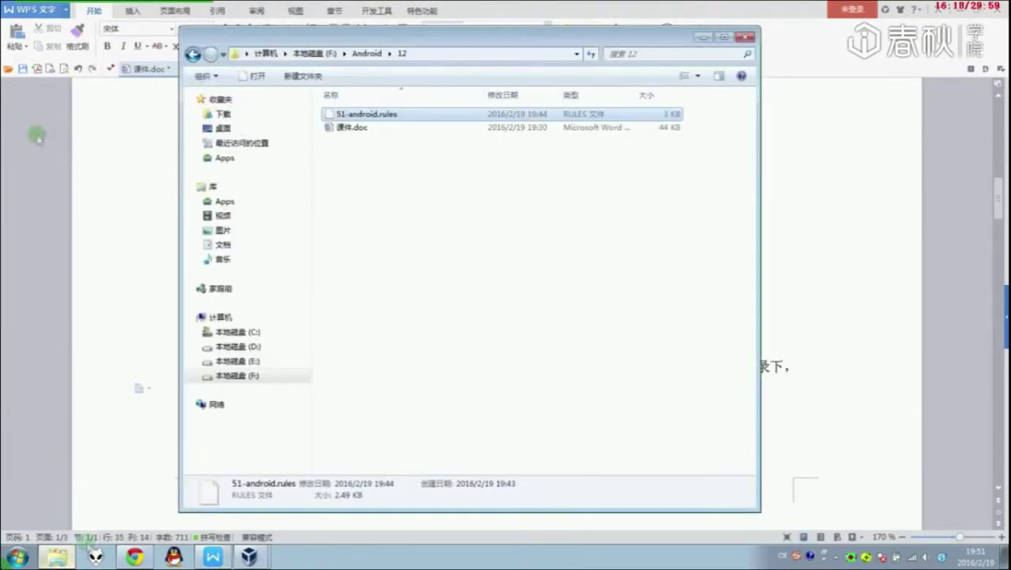
Launch EmEditor and open 51-android.rules from the host folder F:\Android\12 in a maximized window.
left_click(31, 235)
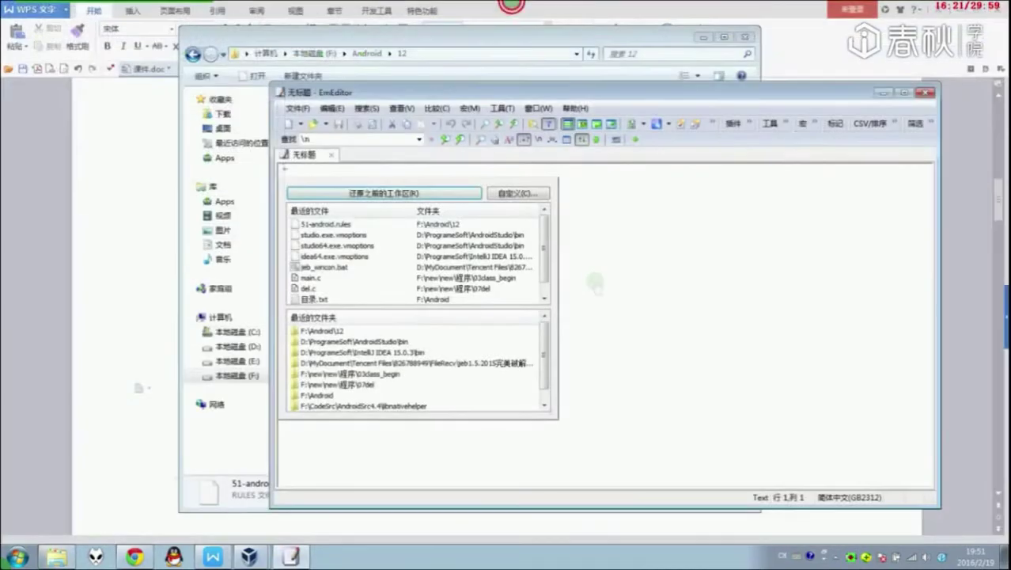
left_click(655, 297)
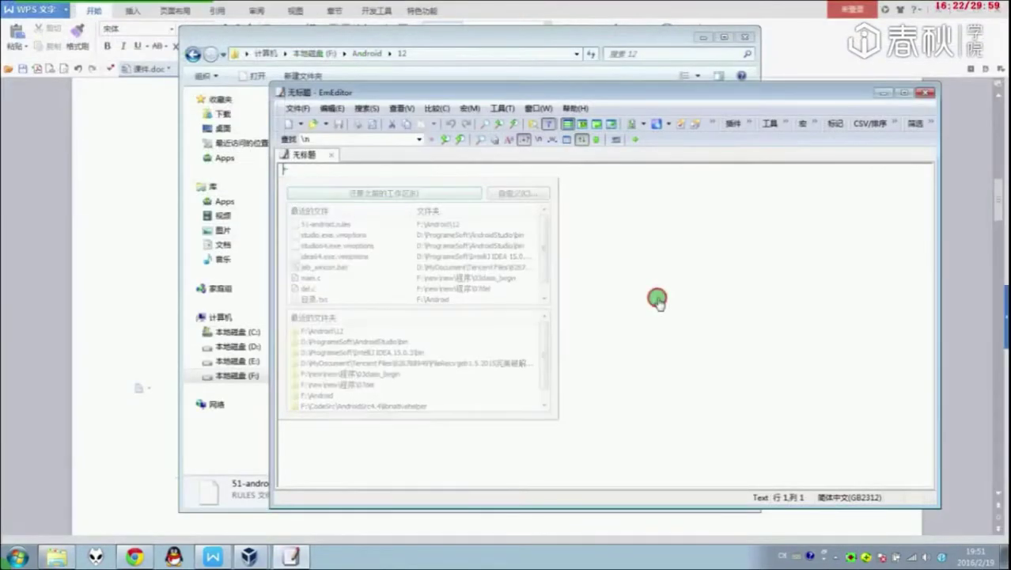
left_click_drag(405, 91, 663, 122)
left_click(398, 115)
double_click(397, 114)
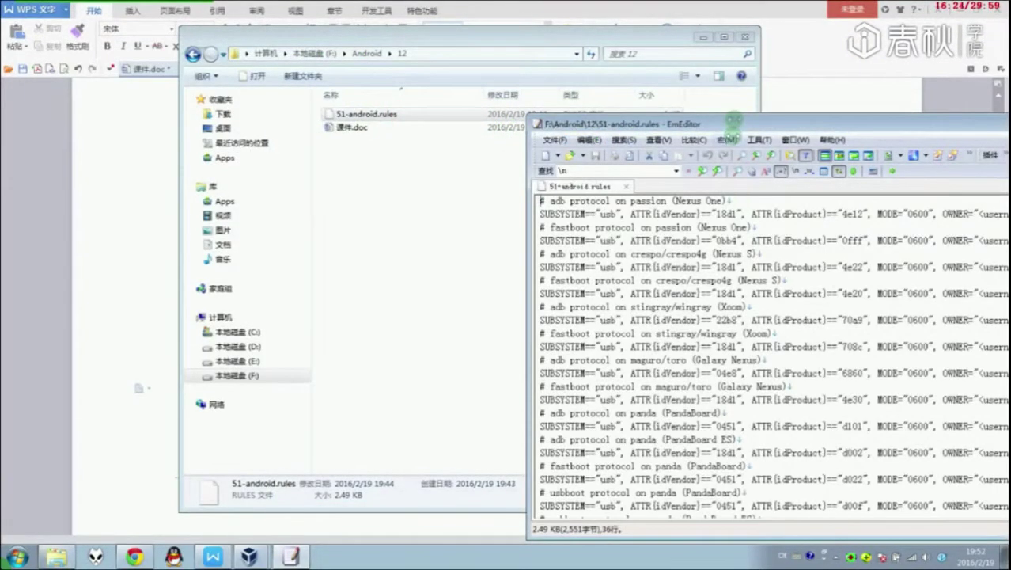
double_click(522, 63)
Read through the USB rules in 51-android.rules, highlight the first rule's OWNER placeholder <username>, and close the editor.
scroll(395, 237, "down", 2)
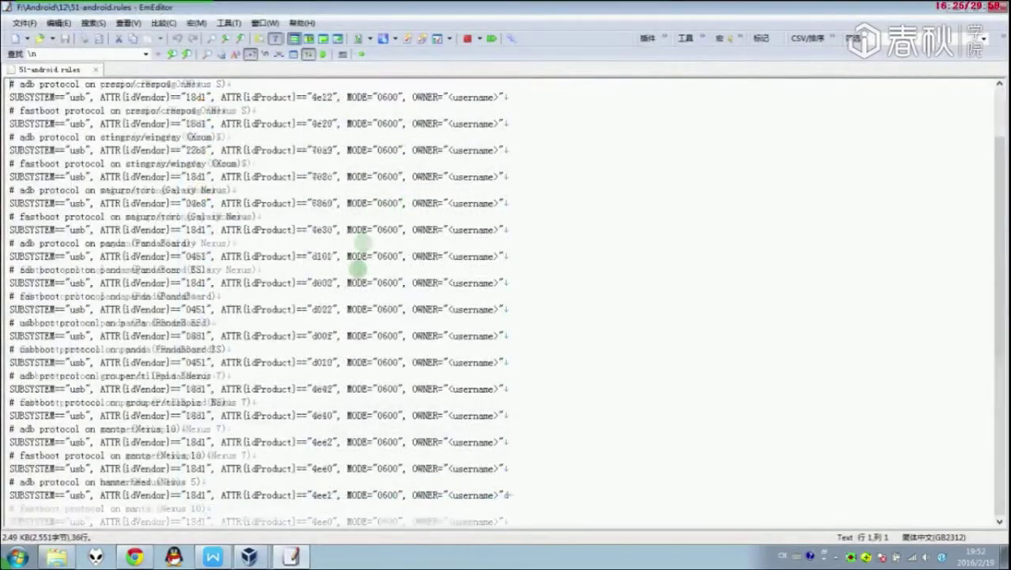
scroll(392, 443, "up", 2)
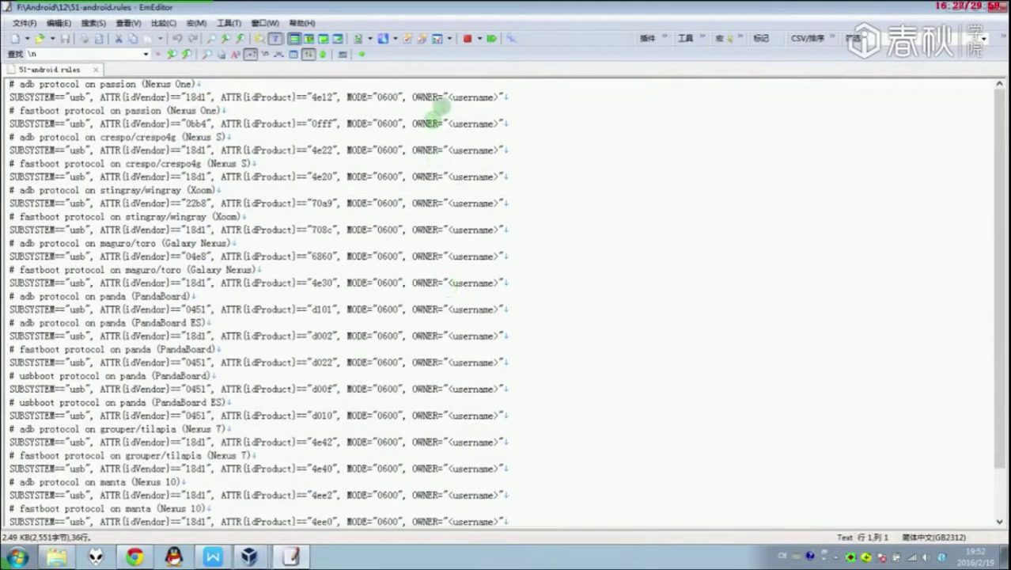
left_click_drag(448, 97, 498, 95)
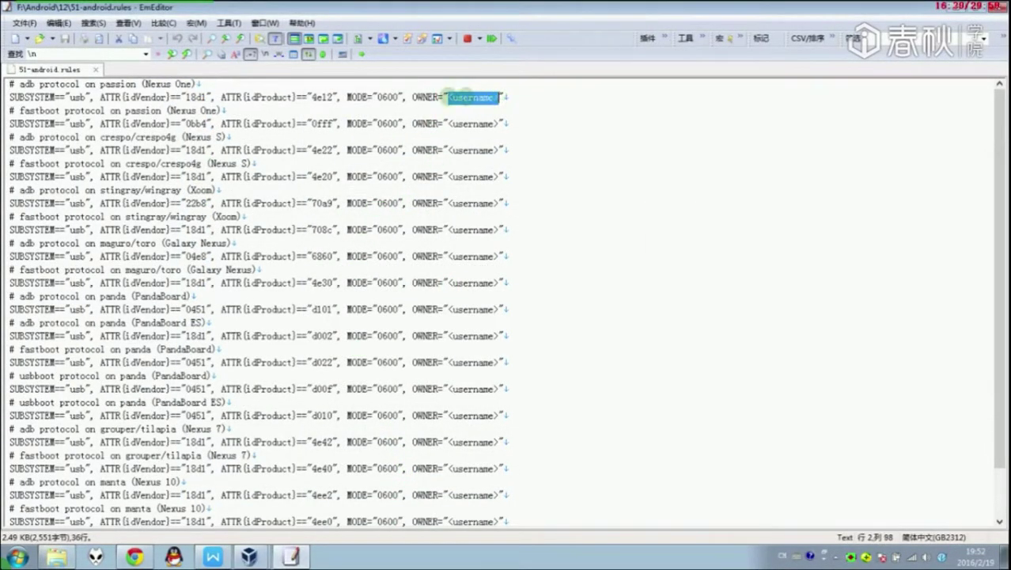
scroll(628, 361, "down", 2)
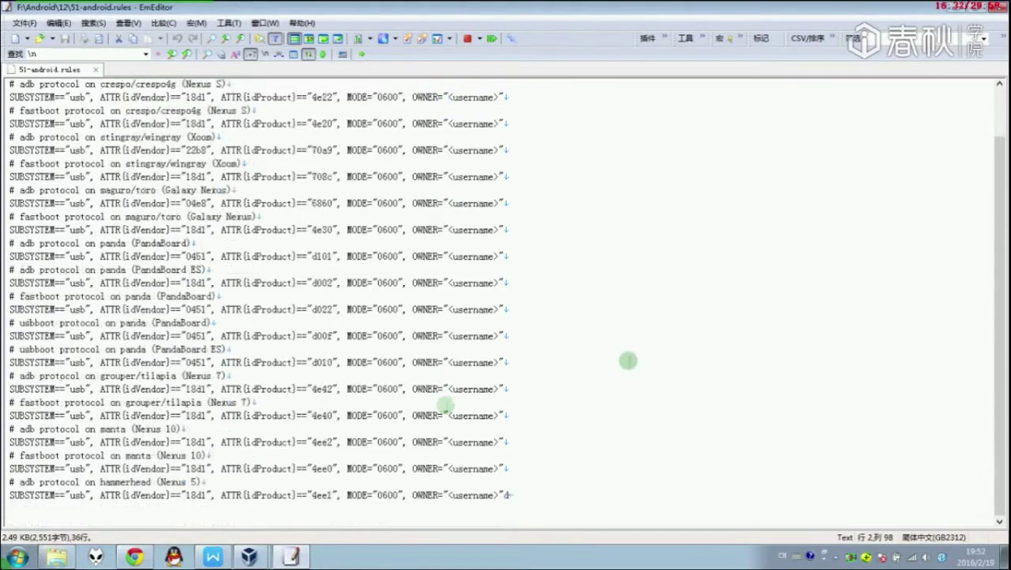
key("alt+F4")
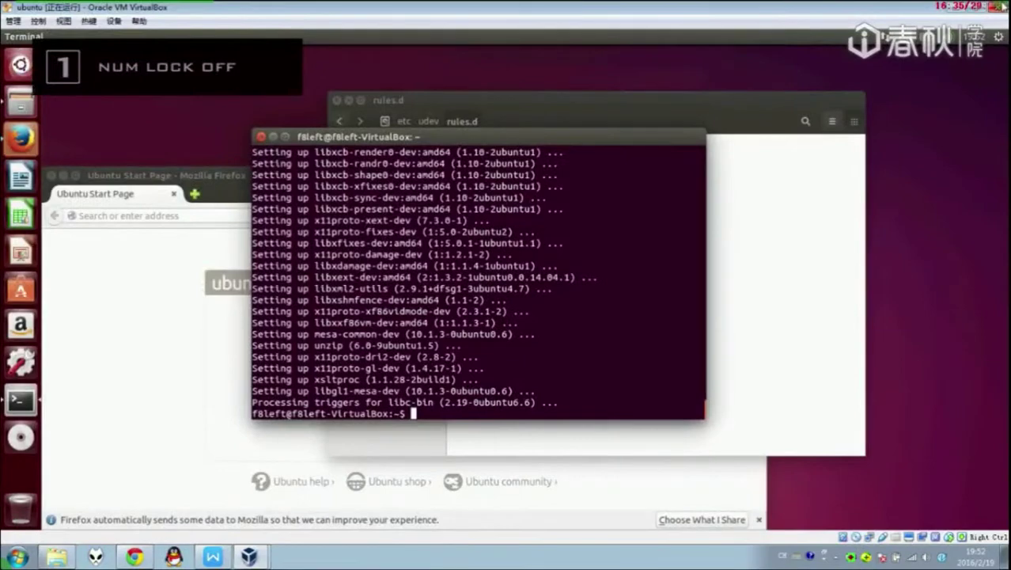
Shut down the ubuntu virtual machine, close the VirtualBox manager, and return to 课件.doc.
key("Control_R+q")
left_click(443, 311)
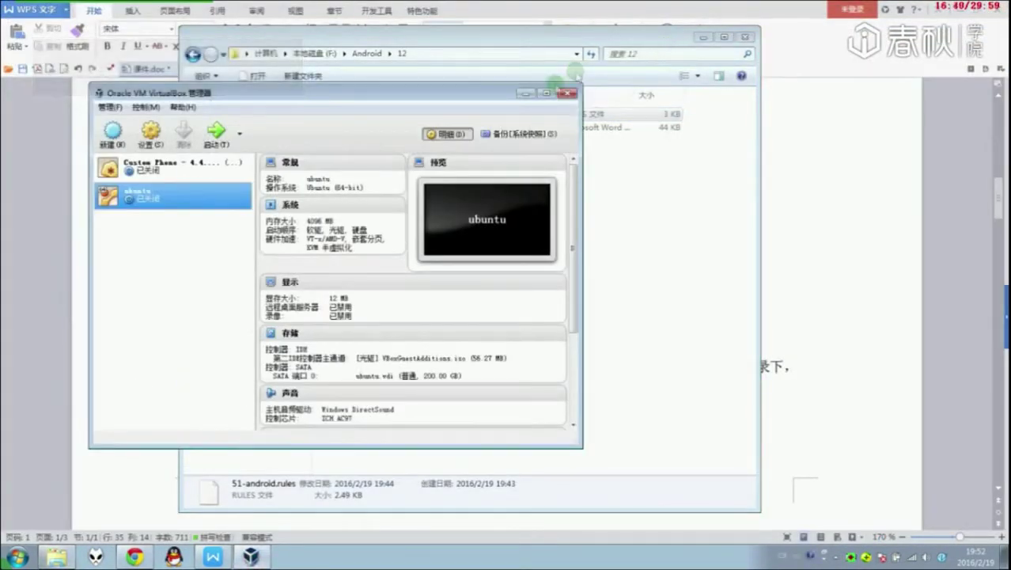
left_click(559, 90)
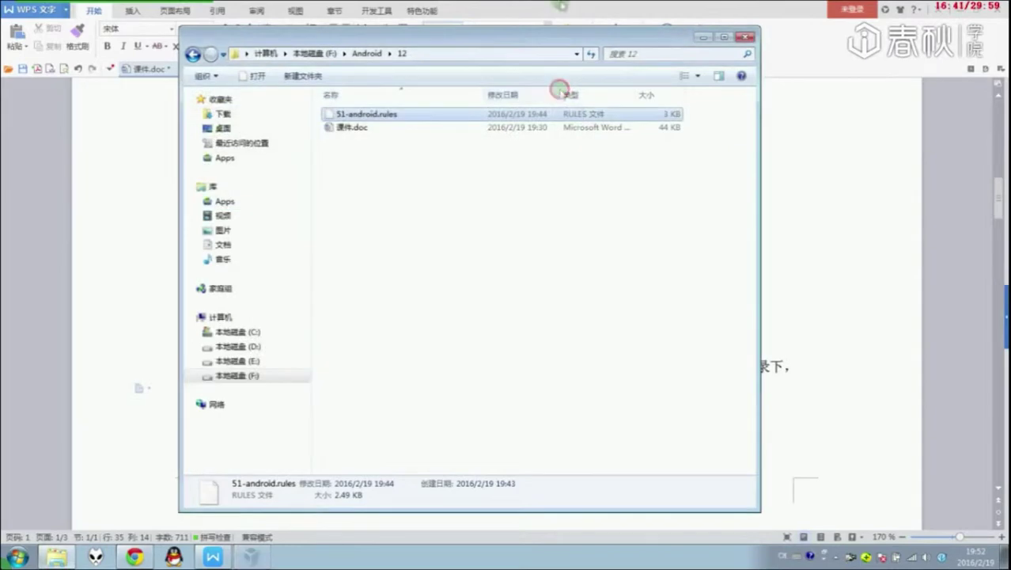
left_click(560, 16)
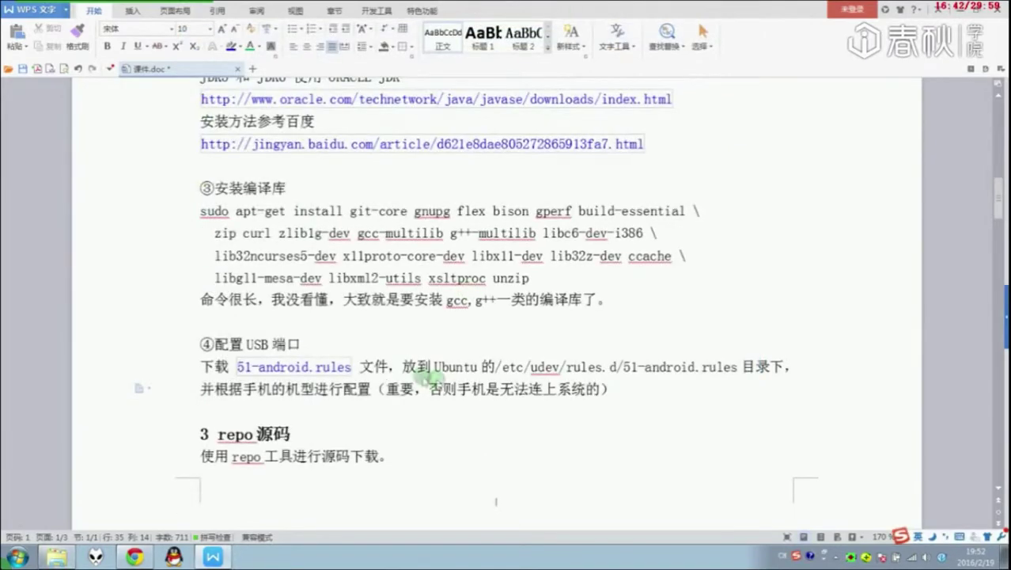
Launch VNC Viewer from the Vstart launcher's Other category and connect to the preset VNC server.
scroll(408, 441, "down", 2)
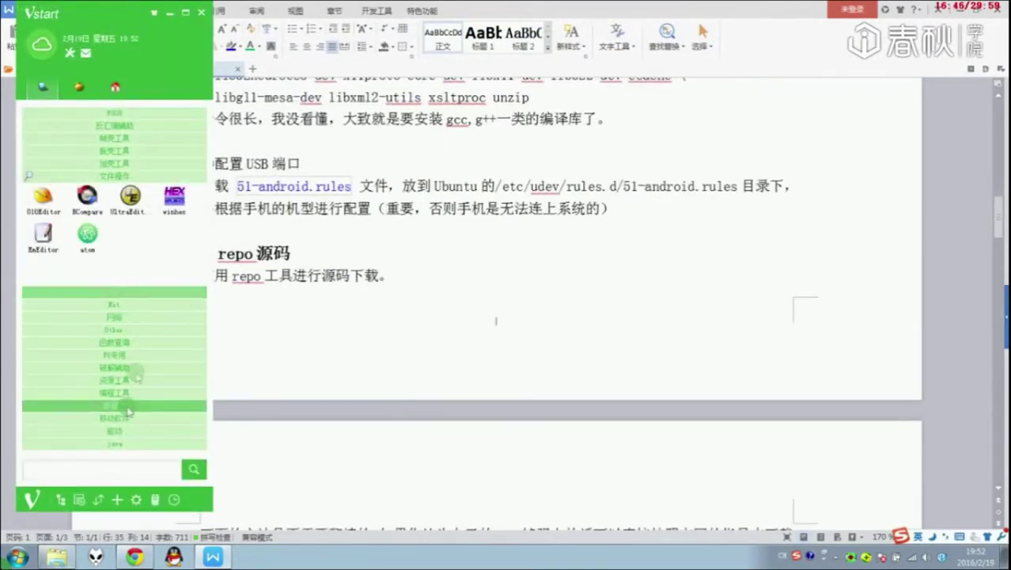
left_click(107, 419)
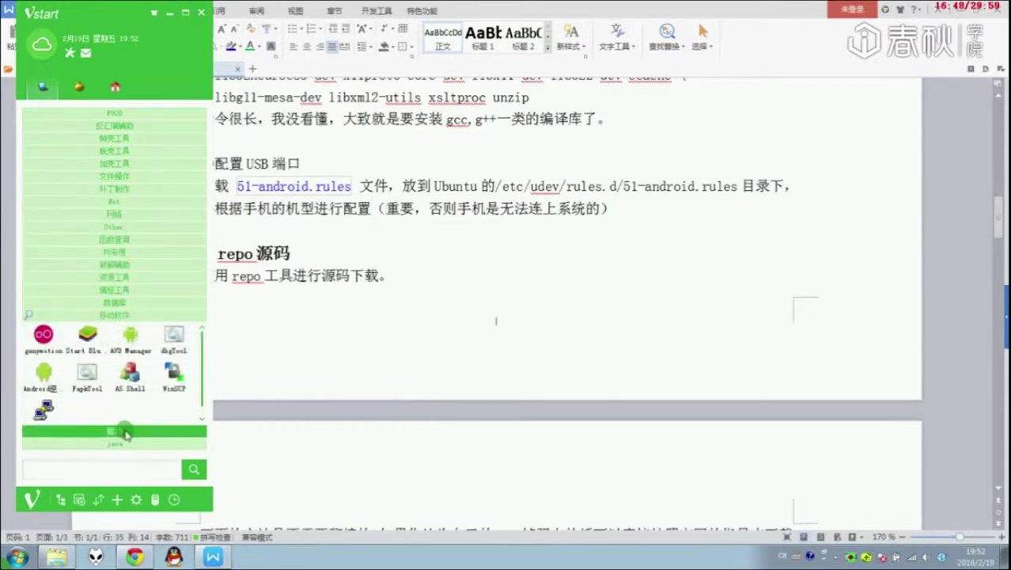
left_click(143, 231)
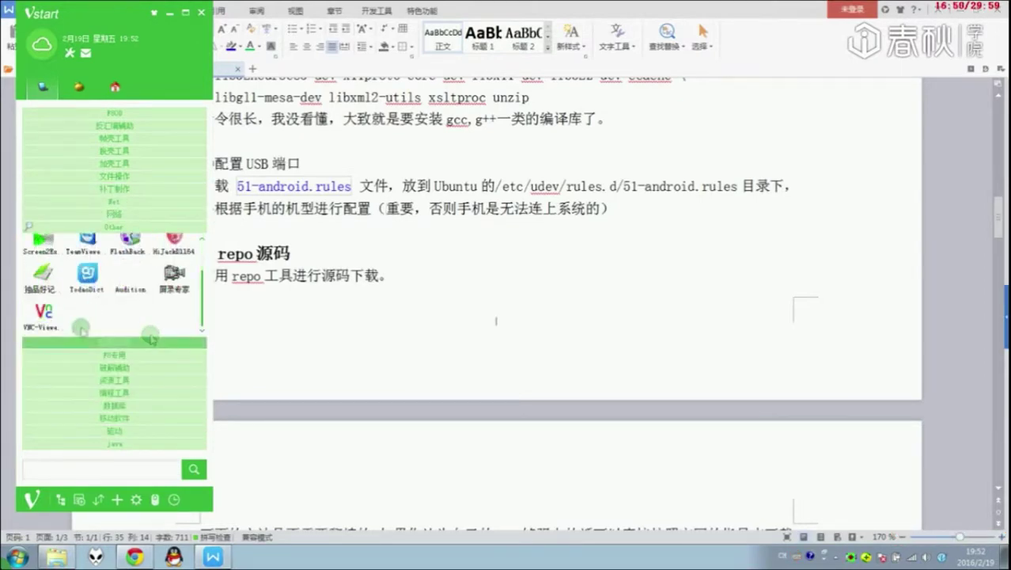
left_click(44, 320)
left_click(545, 301)
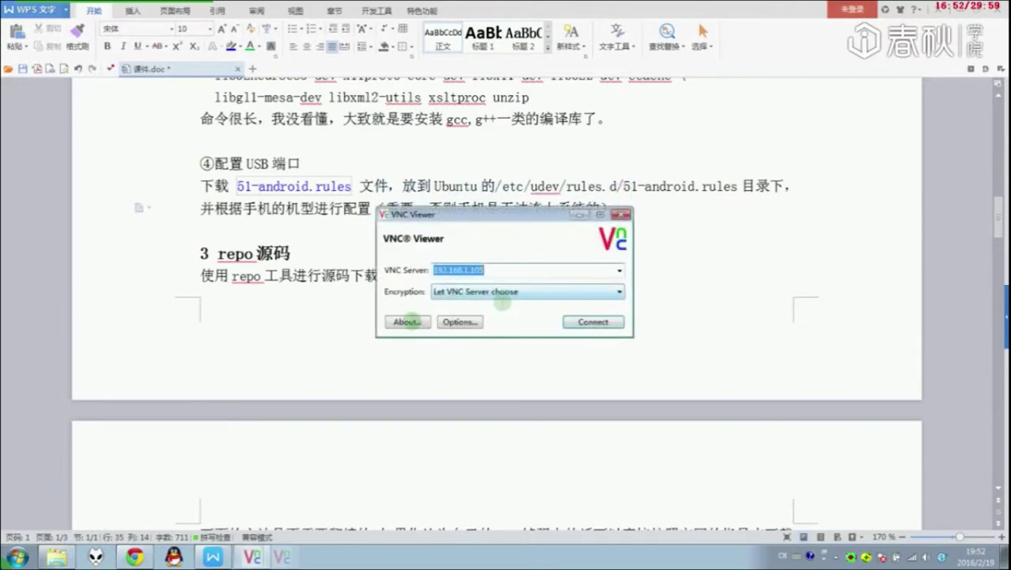
left_click(581, 320)
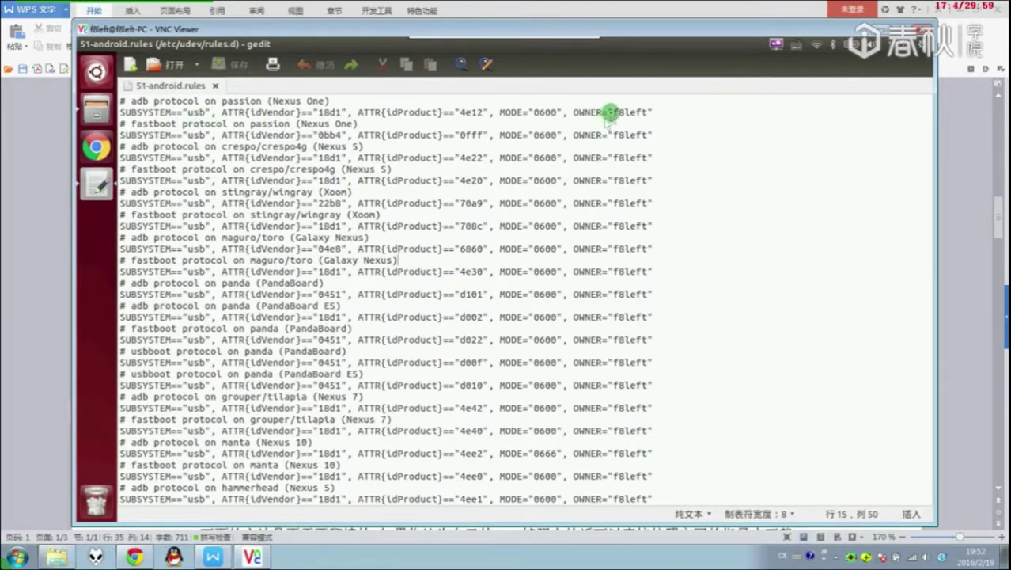
Compare the OWNER entries in the remote 51-android.rules with the signed-in Ubuntu account name, then close the file and the rules.d folder.
left_click_drag(613, 114, 646, 115)
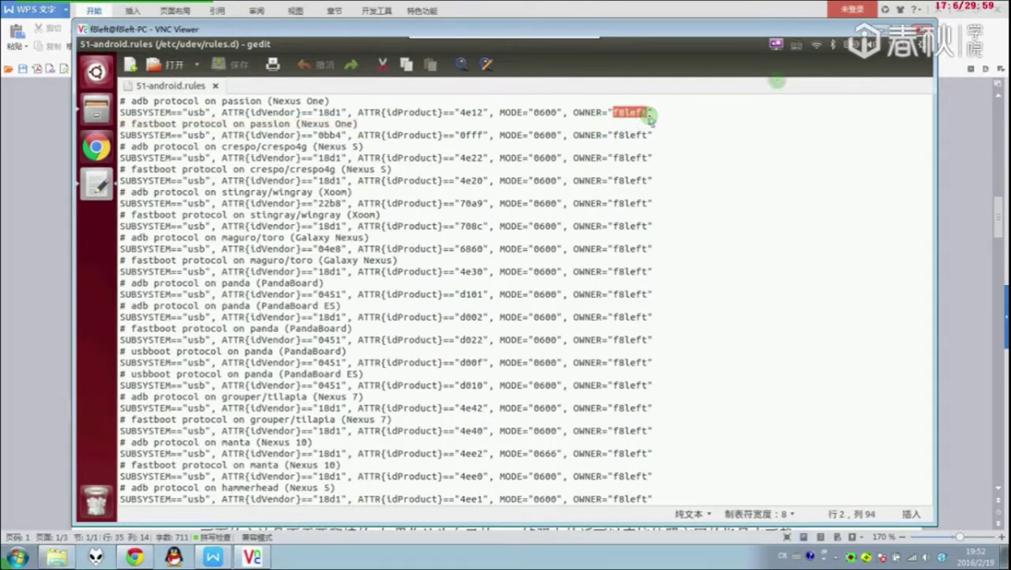
left_click(920, 45)
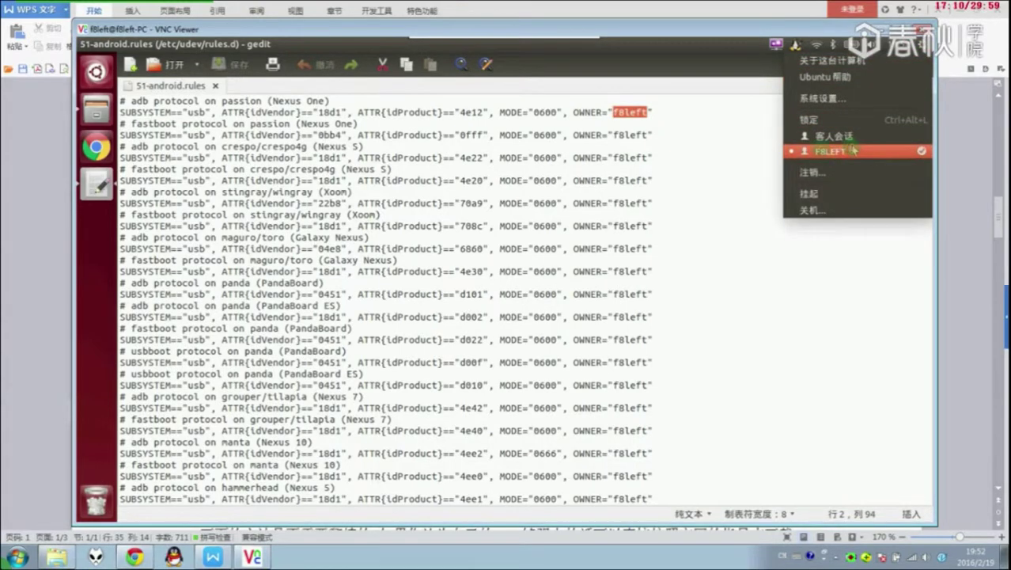
left_click(639, 135)
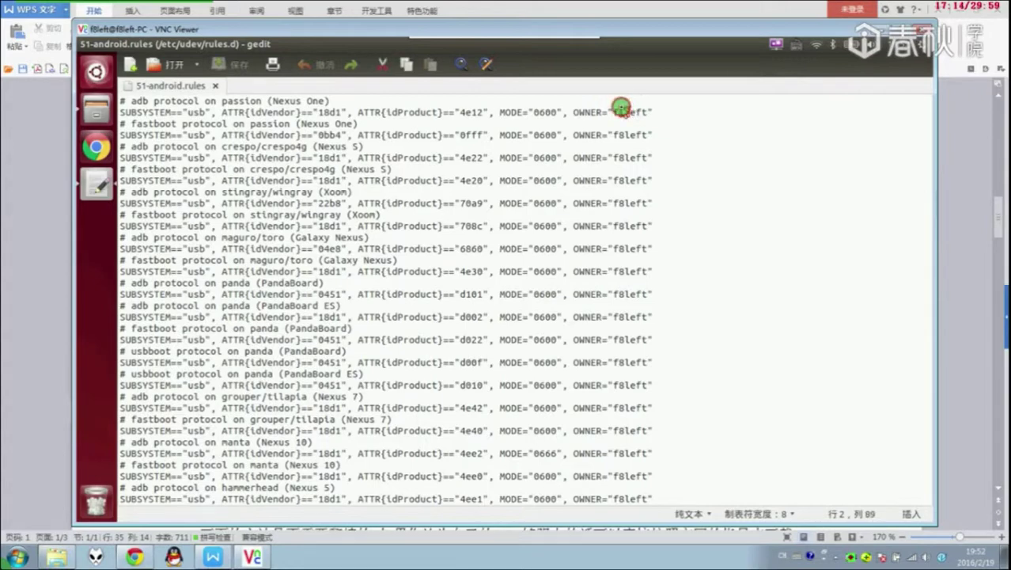
left_click_drag(176, 123, 653, 499)
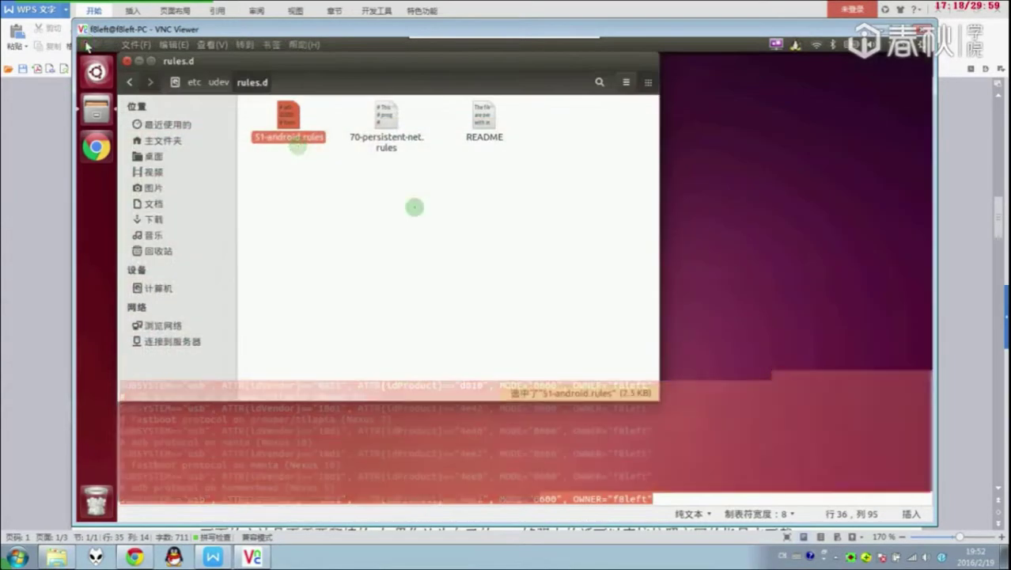
left_click(127, 62)
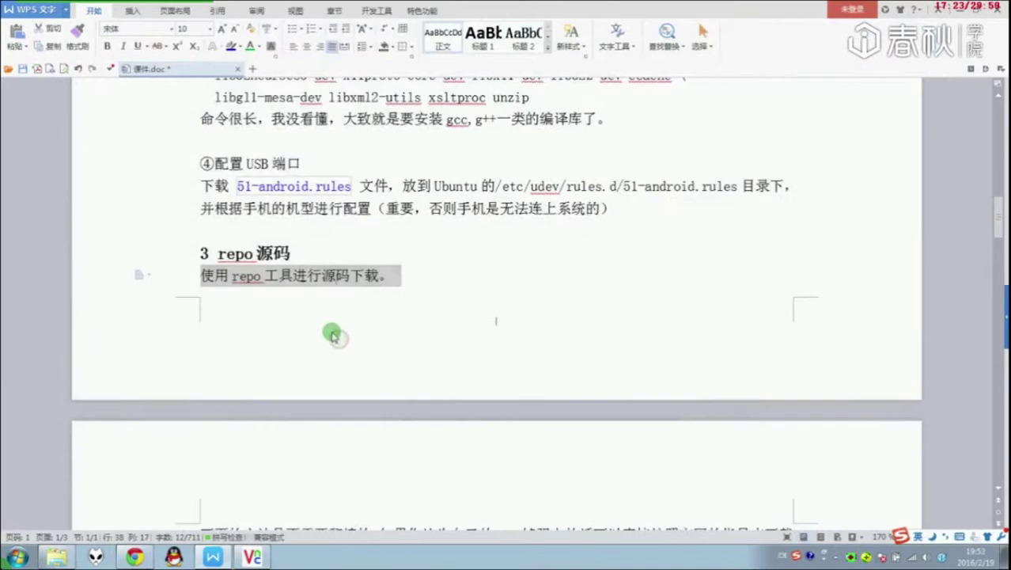
scroll(336, 337, "down", 5)
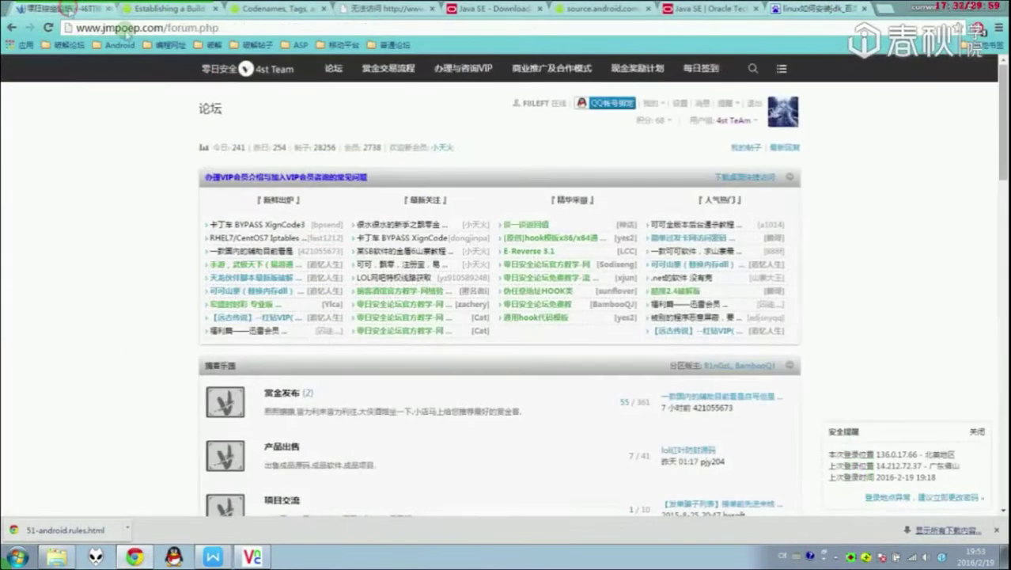
left_click(125, 30)
type("www.github.com")
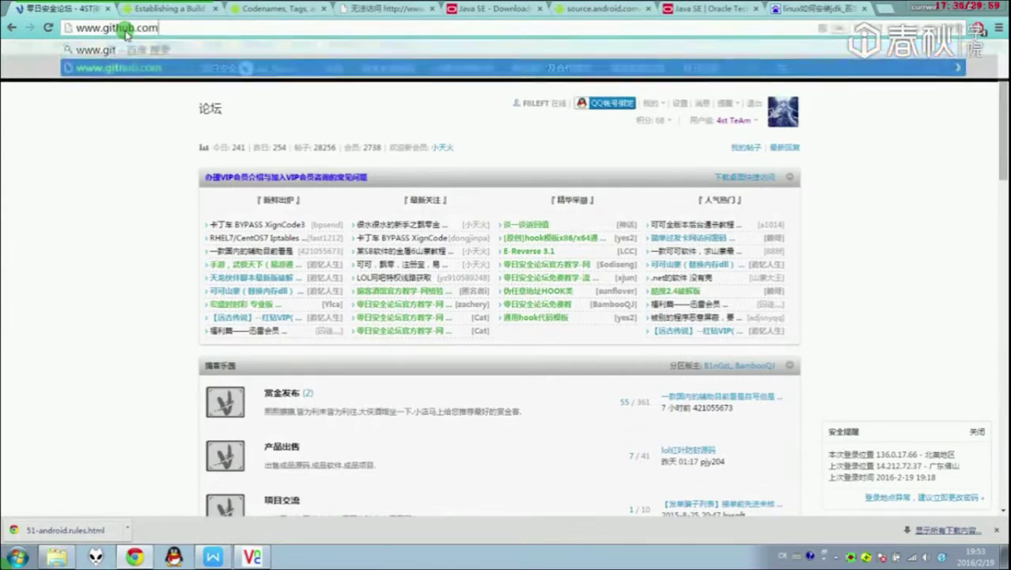
key("Return")
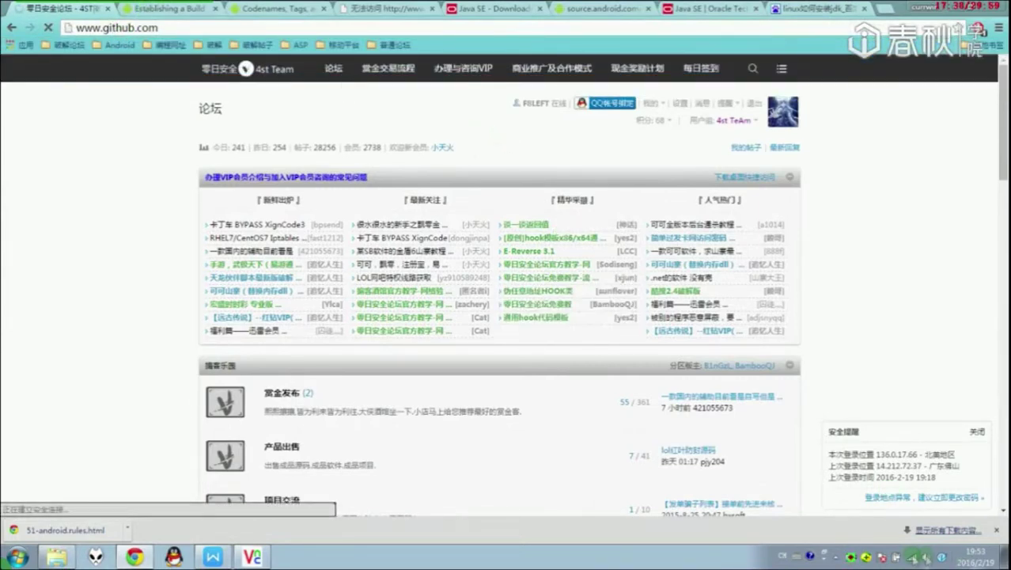
left_click(912, 555)
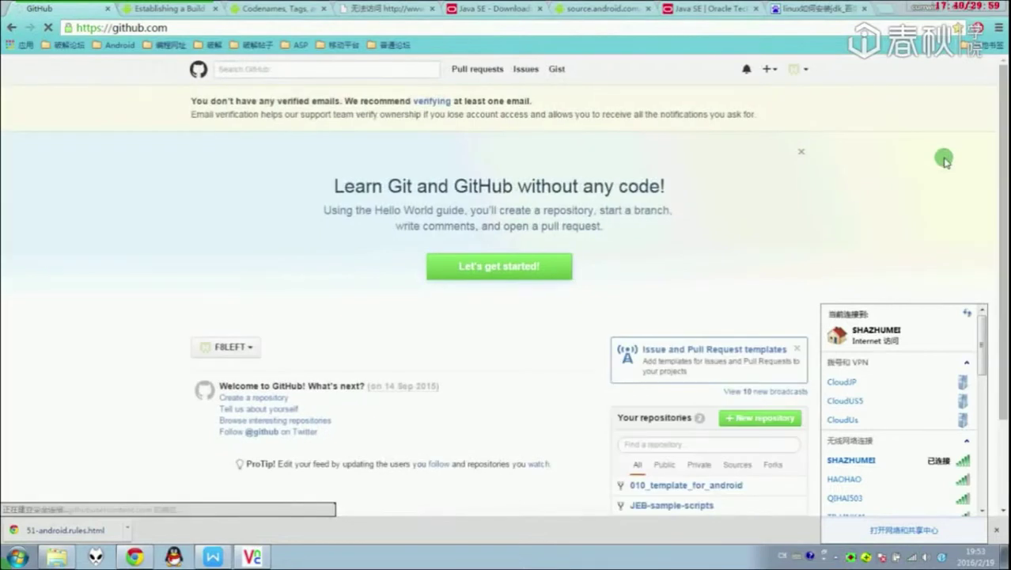
Dismiss the network connection list and look over the signed-in GitHub home page.
left_click(942, 158)
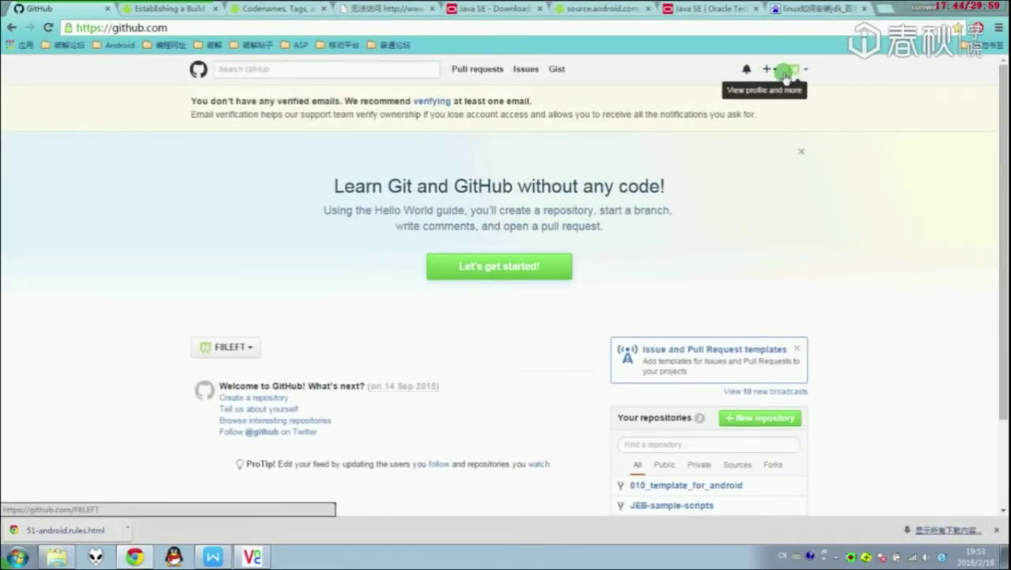
scroll(795, 372, "down", 3)
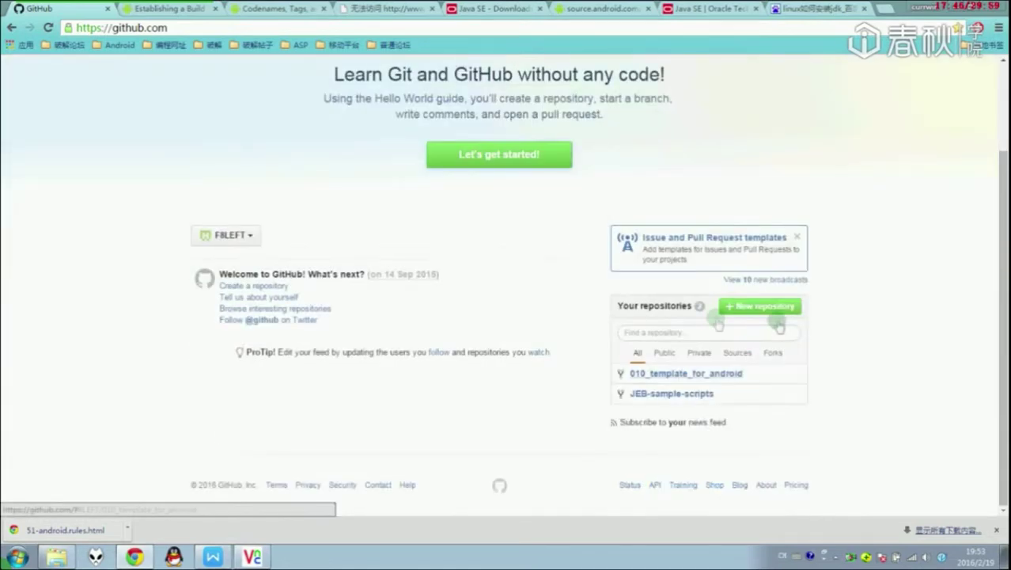
scroll(687, 321, "up", 3)
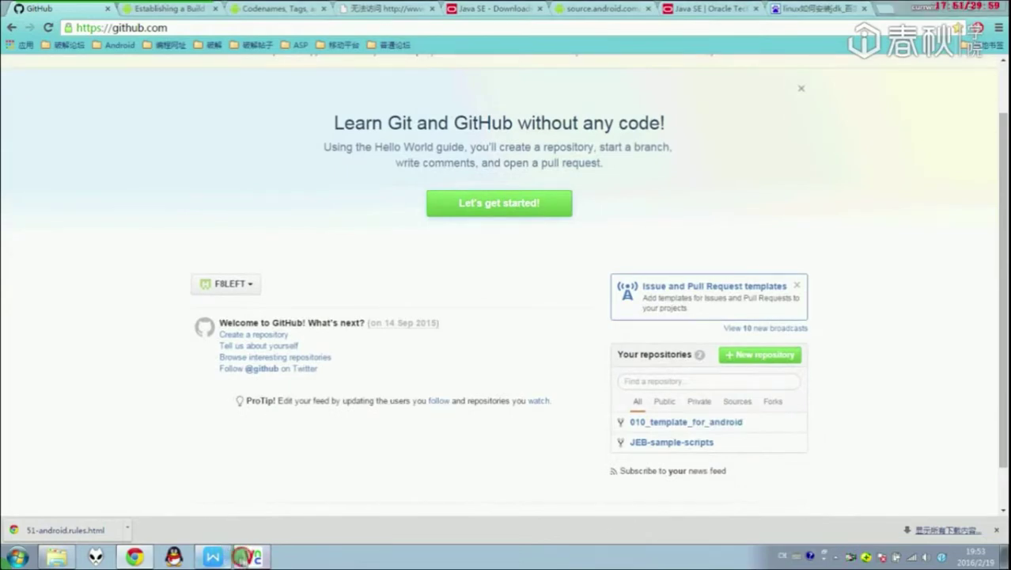
Switch to 课件.doc and highlight the two git config commands for user.email and user.name.
left_click(212, 557)
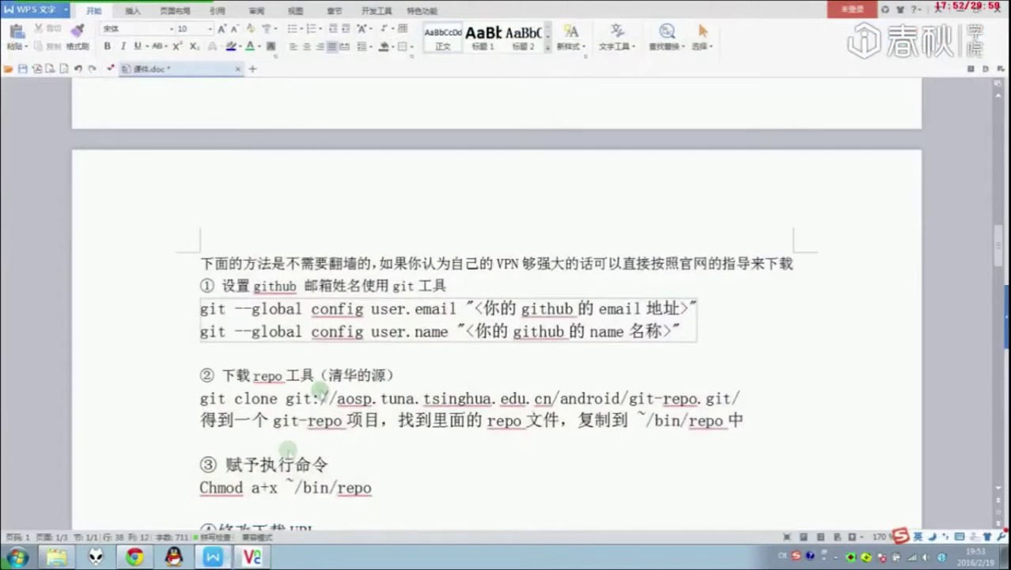
scroll(317, 326, "down", 1)
left_click_drag(233, 263, 699, 287)
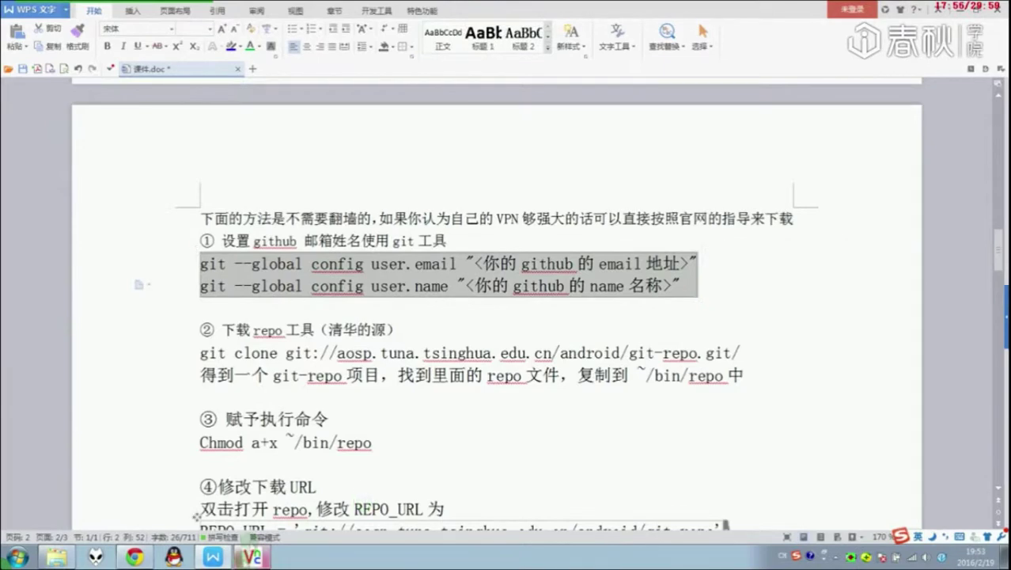
Switch to VNC Viewer, open a terminal on the remote Ubuntu desktop, and reposition the viewer window to keep the git config commands readable.
left_click(252, 557)
left_click_drag(440, 53, 419, 338)
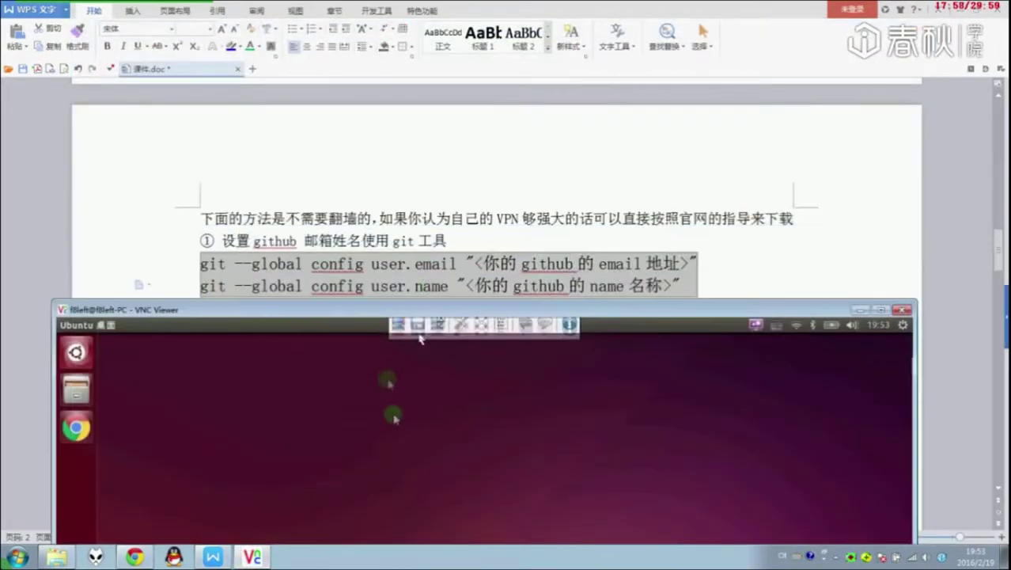
key("ctrl+alt+t")
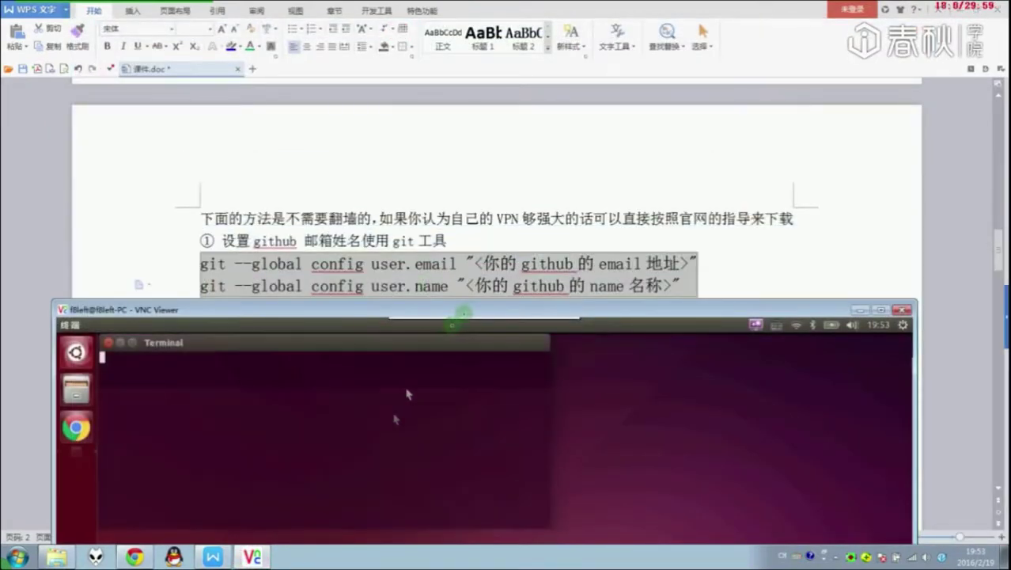
left_click_drag(343, 313, 655, 131)
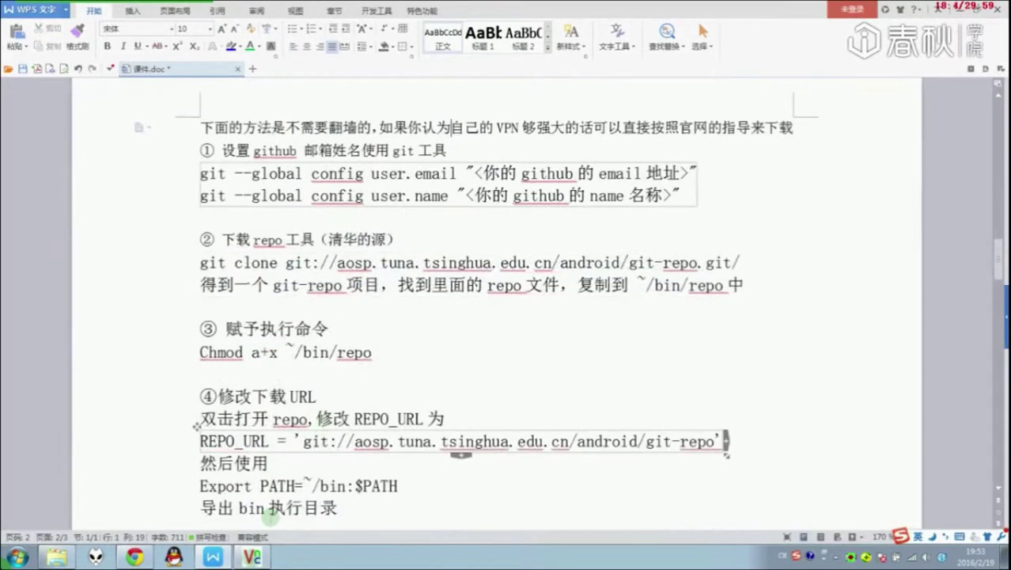
left_click(251, 557)
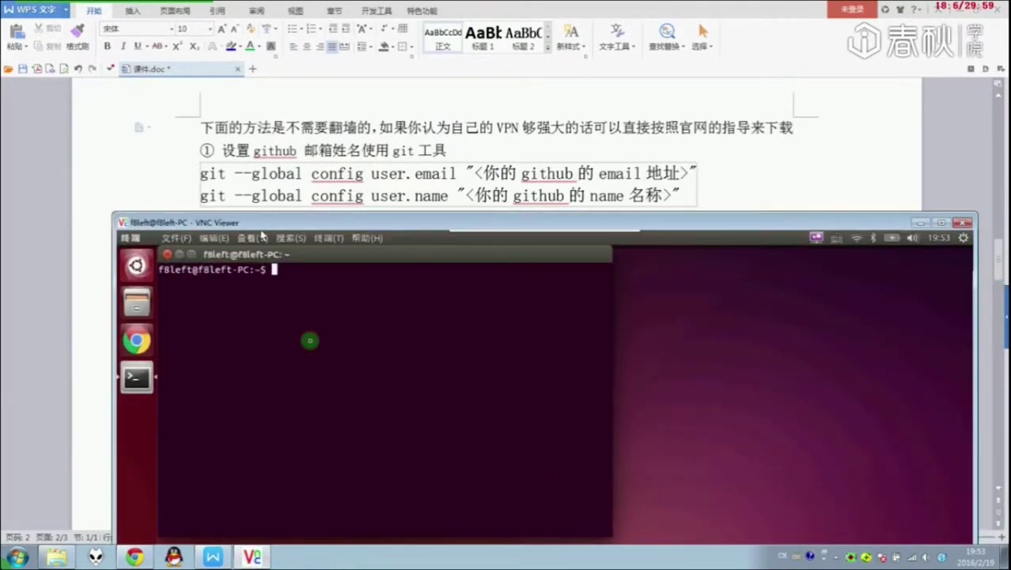
type("g")
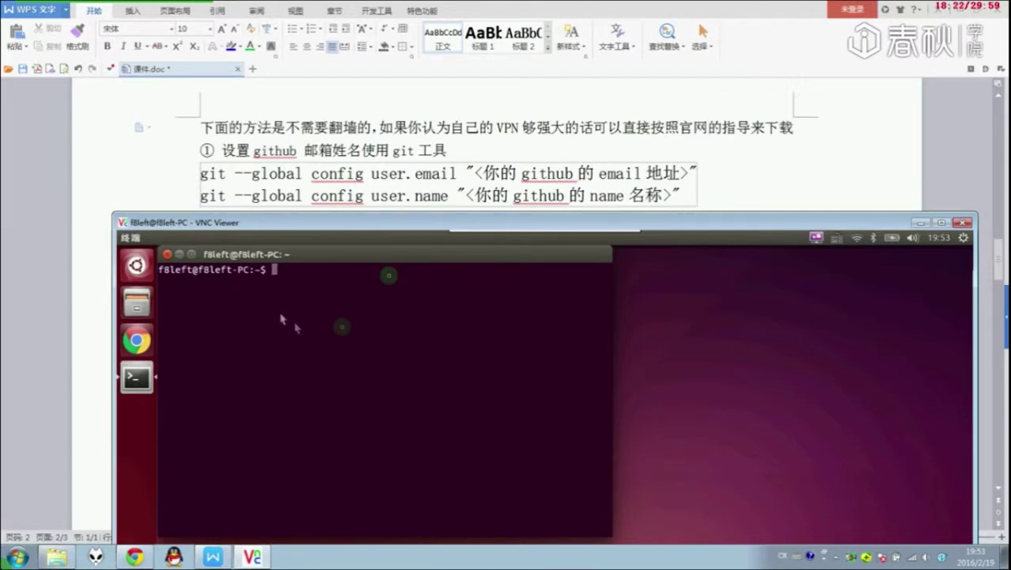
Review the section in 课件.doc on downloading the repo tool from the Tsinghua source.
left_click(396, 173)
scroll(358, 196, "down", 1)
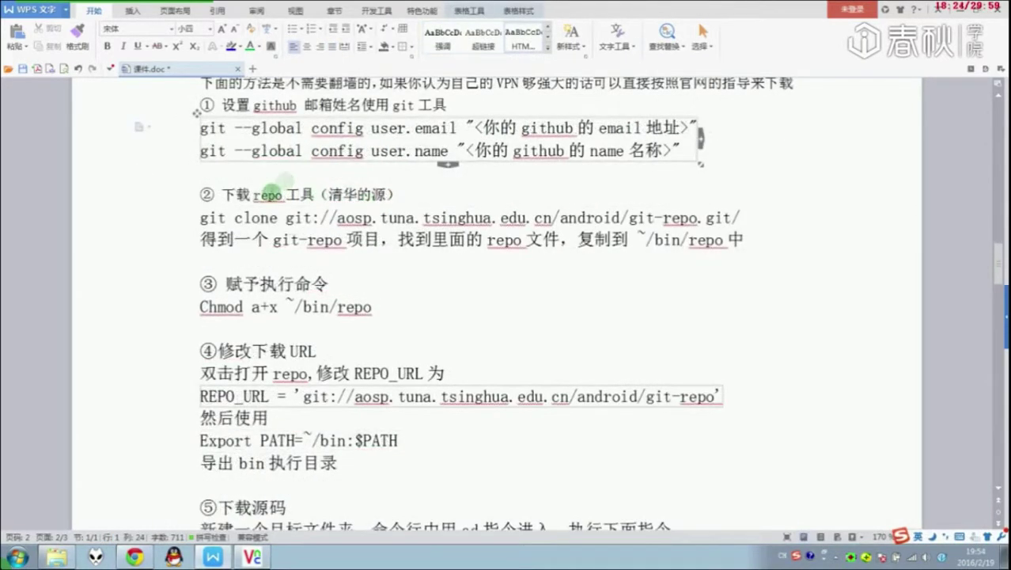
left_click_drag(253, 195, 405, 197)
left_click(410, 199)
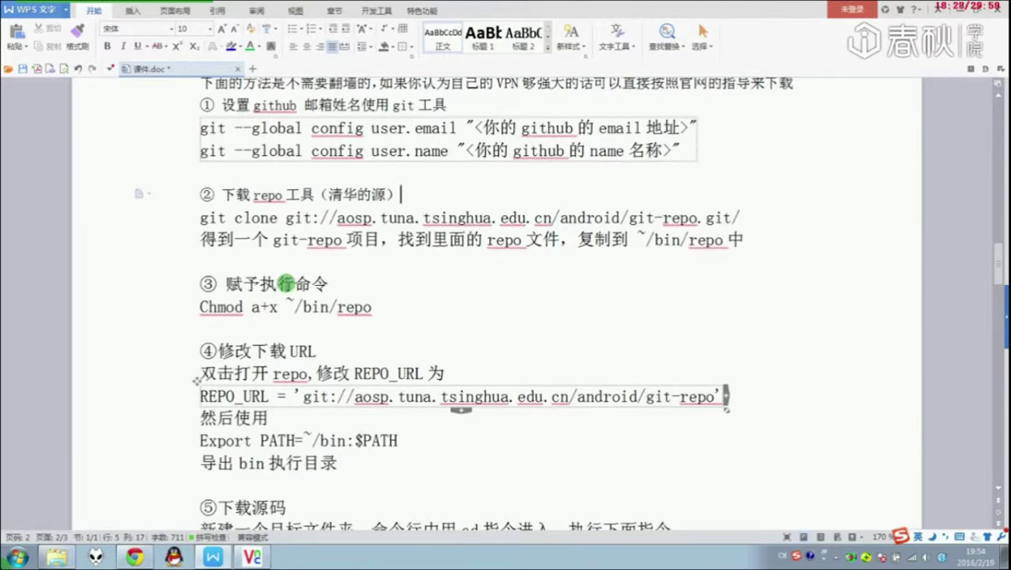
scroll(286, 282, "up", 3)
Switch to Chrome, close the source.android.com USB rules page, and return to the Establishing a Build Environment page.
left_click(135, 557)
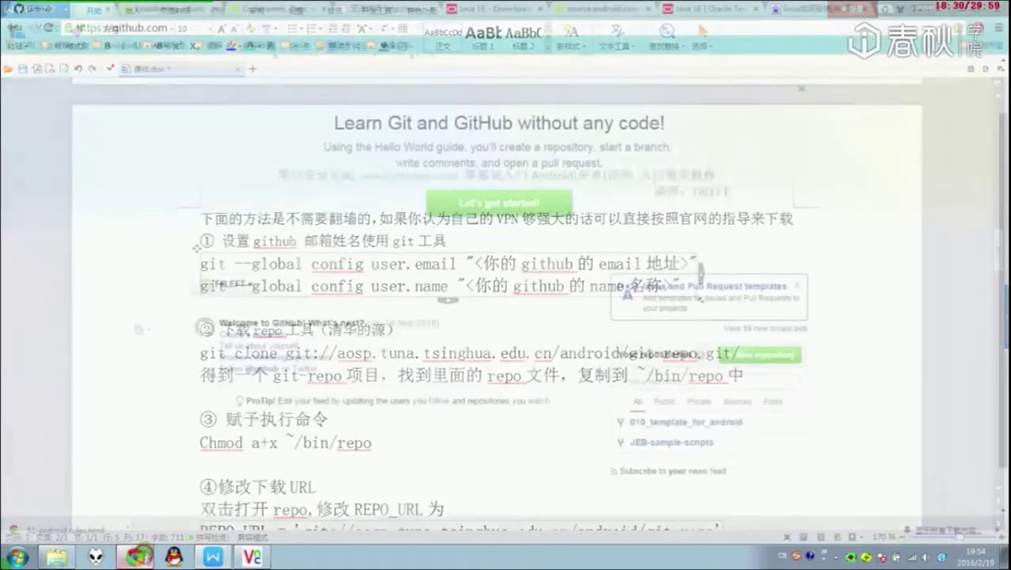
left_click(258, 9)
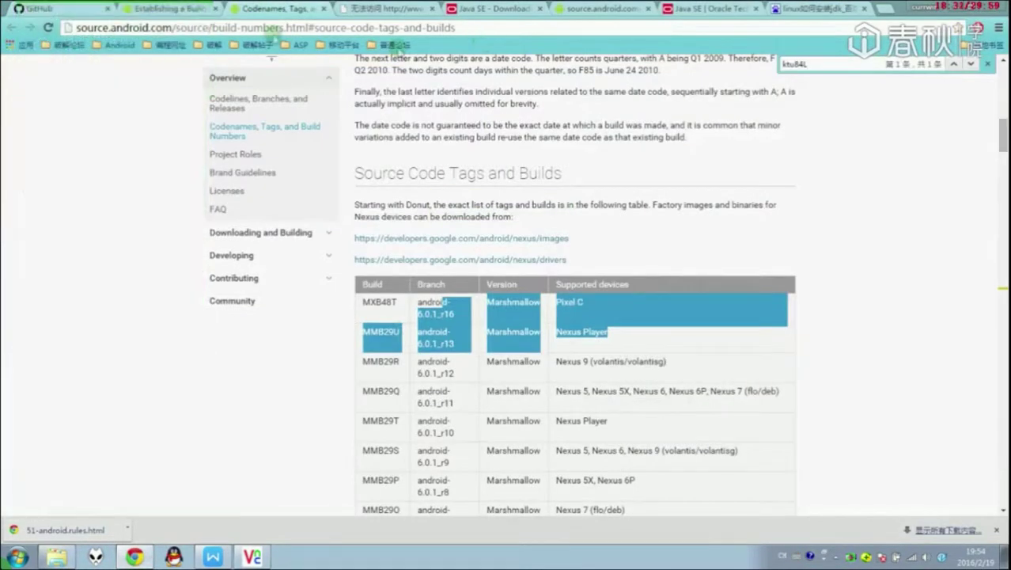
left_click(180, 11)
left_click(602, 9)
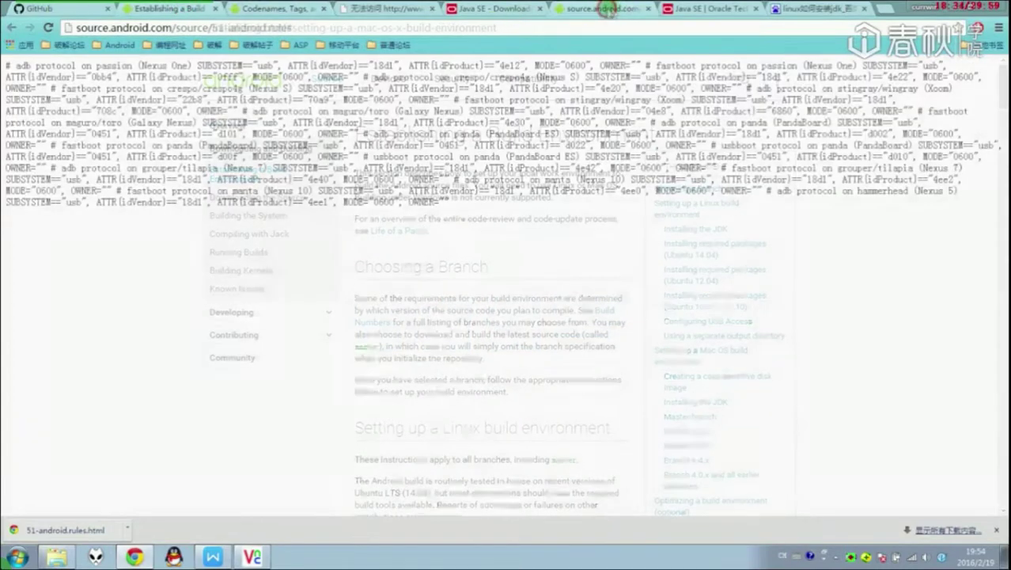
left_click(646, 9)
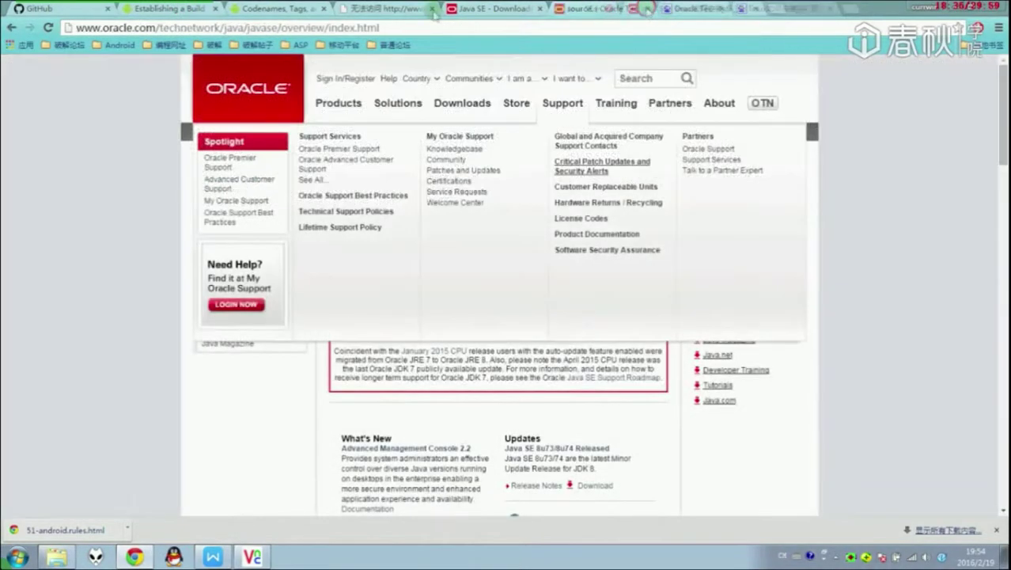
left_click(383, 8)
left_click(273, 9)
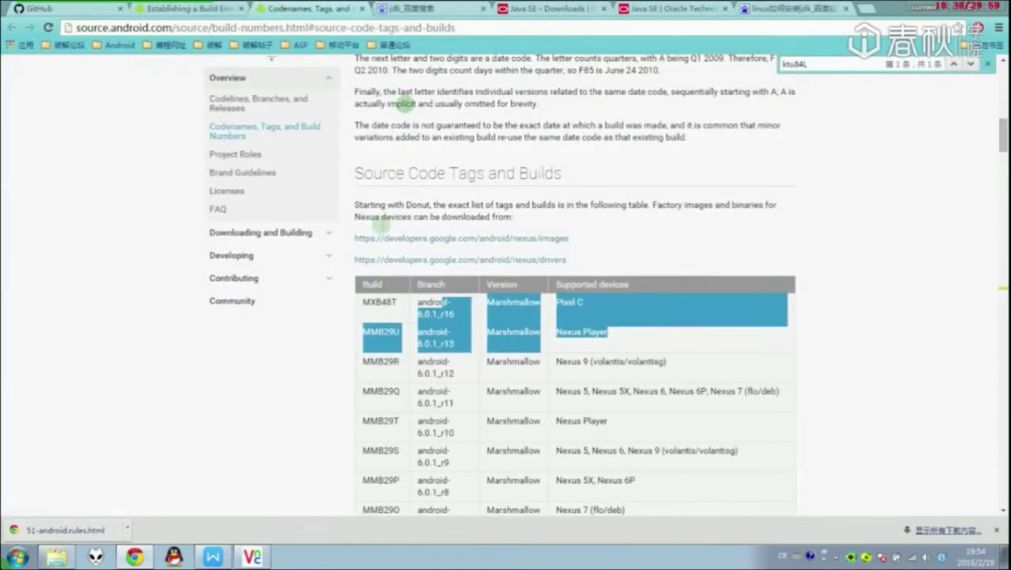
left_click(202, 10)
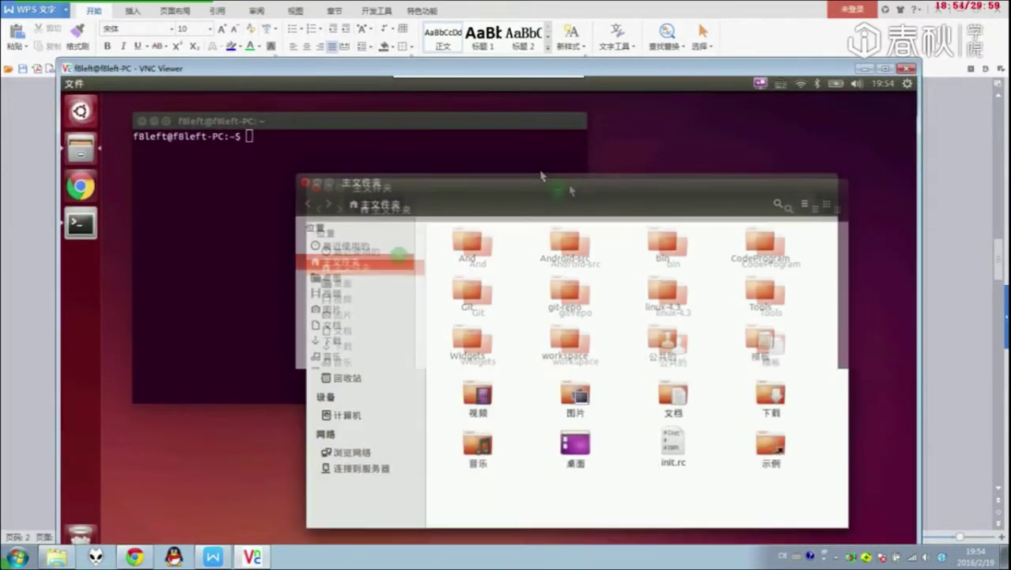
Look inside the existing git-repo folder on the remote Ubuntu machine and delete it from the home folder.
double_click(553, 299)
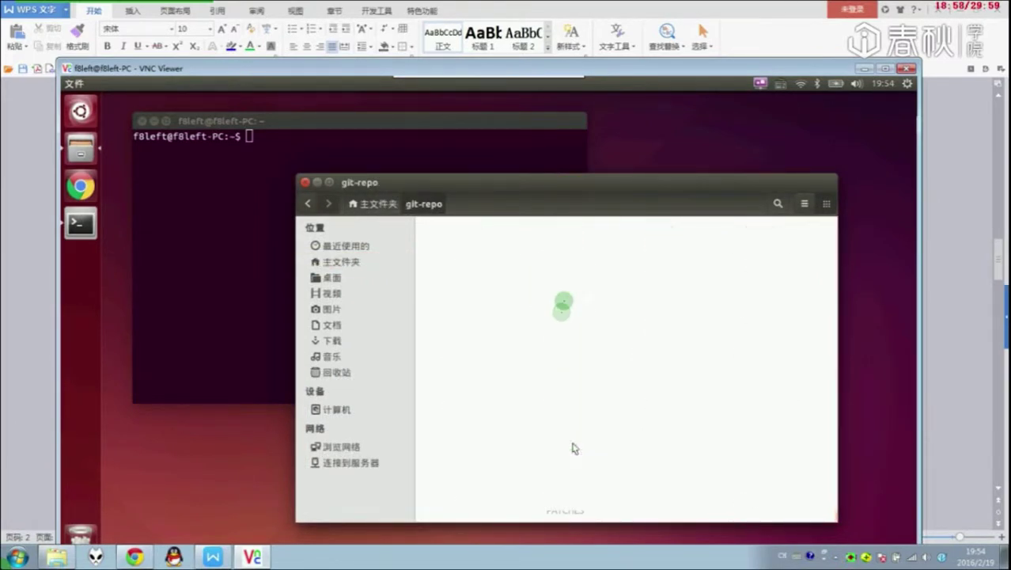
key("Delete")
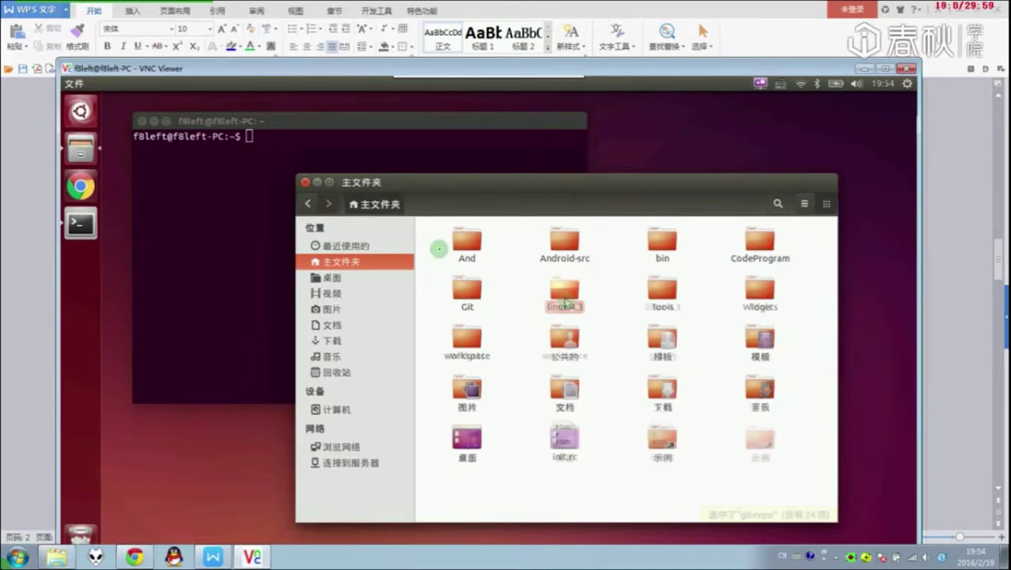
Copy the command git clone git://aosp.tuna.tsinghua.edu.cn/android/git-repo.git from 课件.doc.
left_click_drag(304, 126, 414, 179)
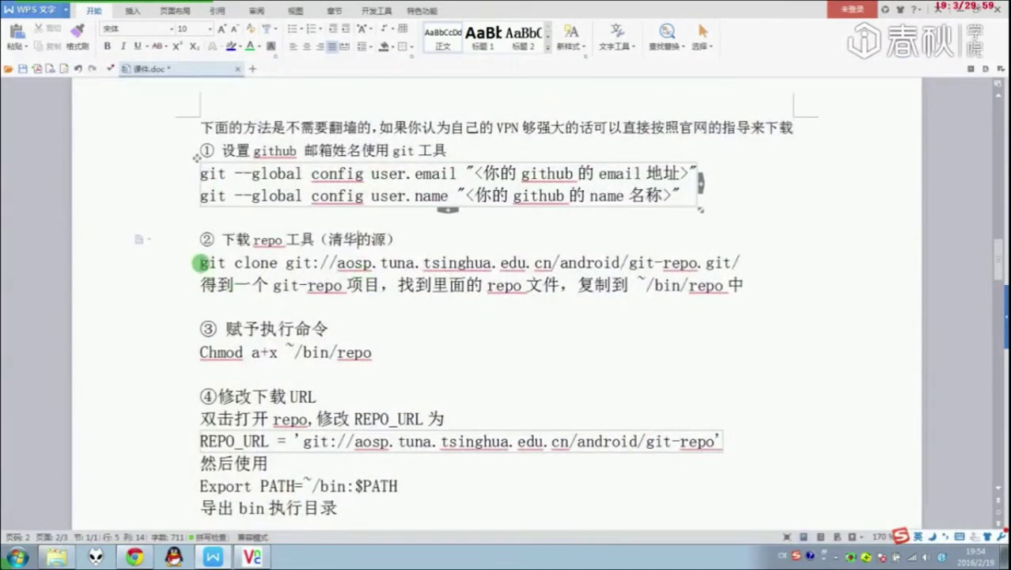
left_click_drag(198, 262, 749, 263)
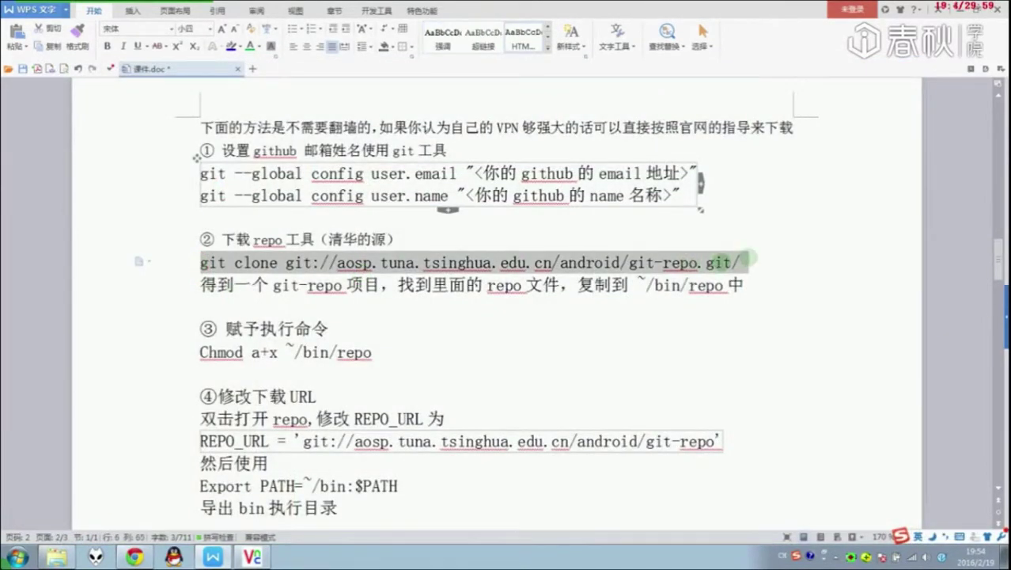
left_click(707, 262)
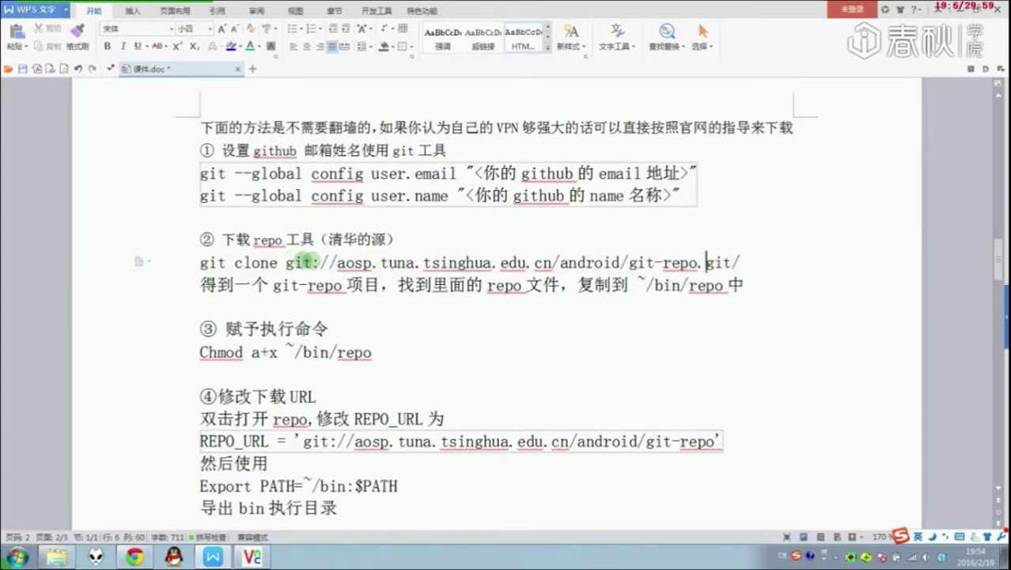
left_click_drag(200, 263, 734, 261)
key("super+c")
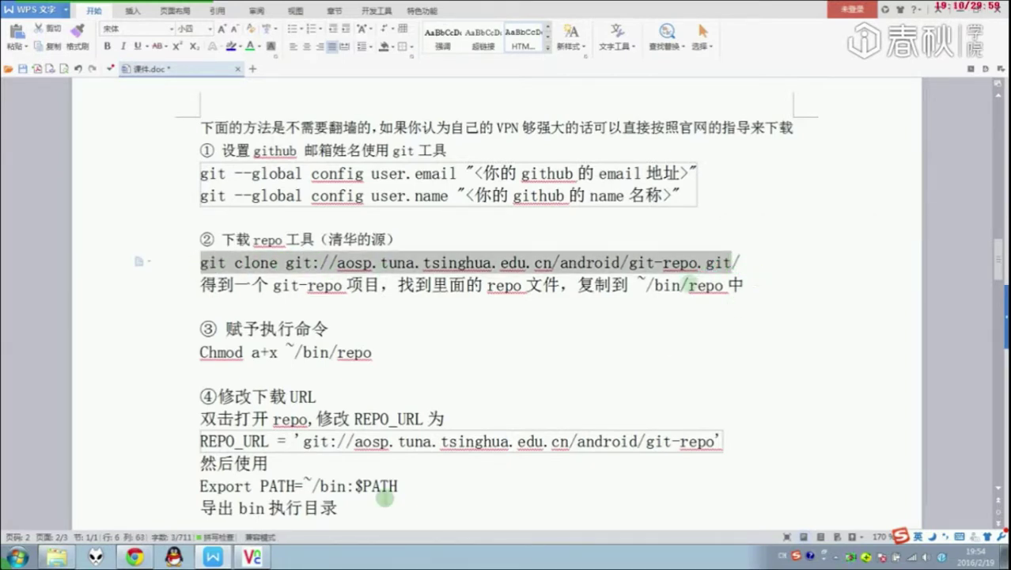
Paste the copied git clone command into the remote Ubuntu terminal and run it to download git-repo.
key("alt+Tab")
right_click(486, 264)
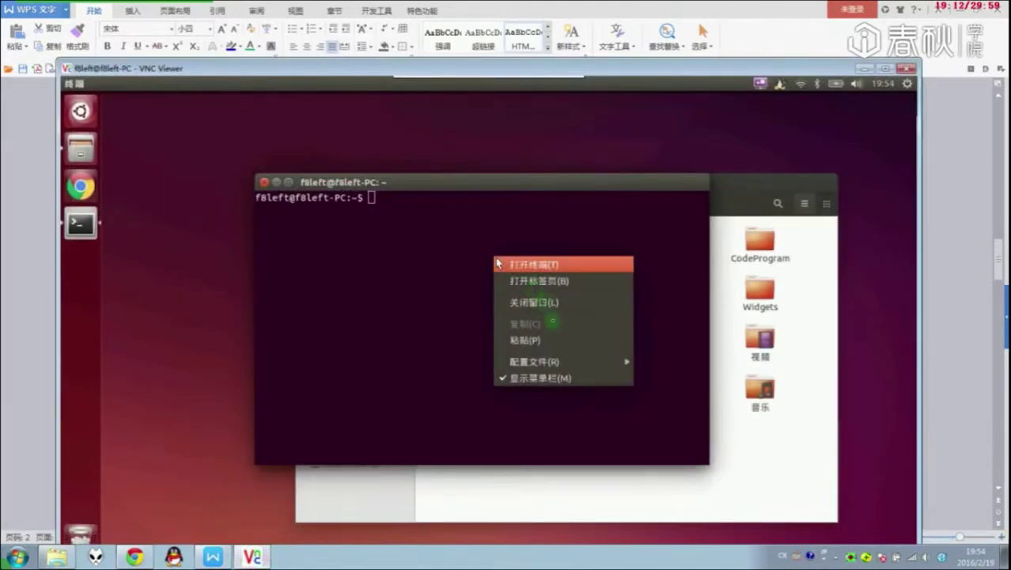
left_click(553, 339)
left_click(396, 286)
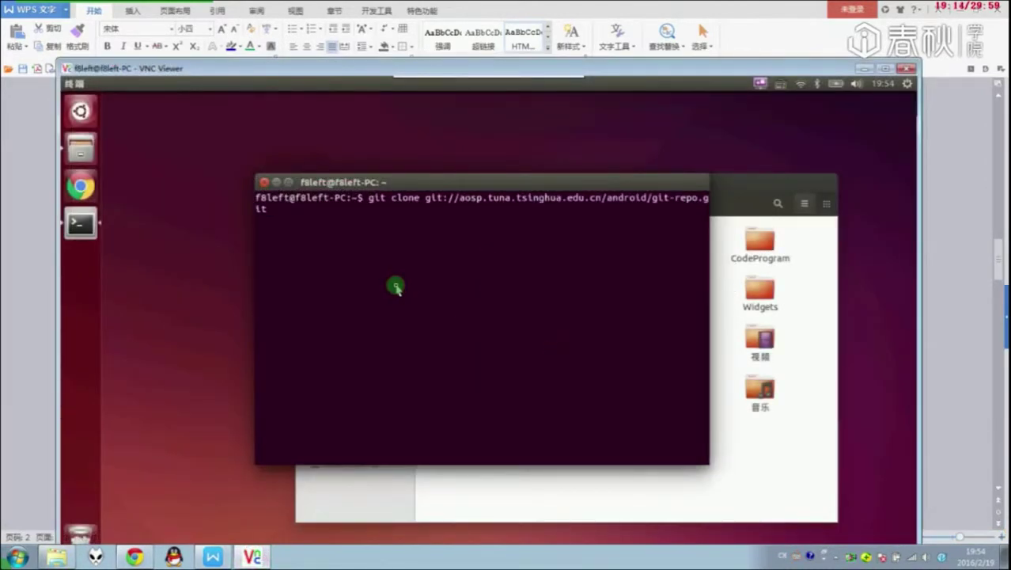
key("Return")
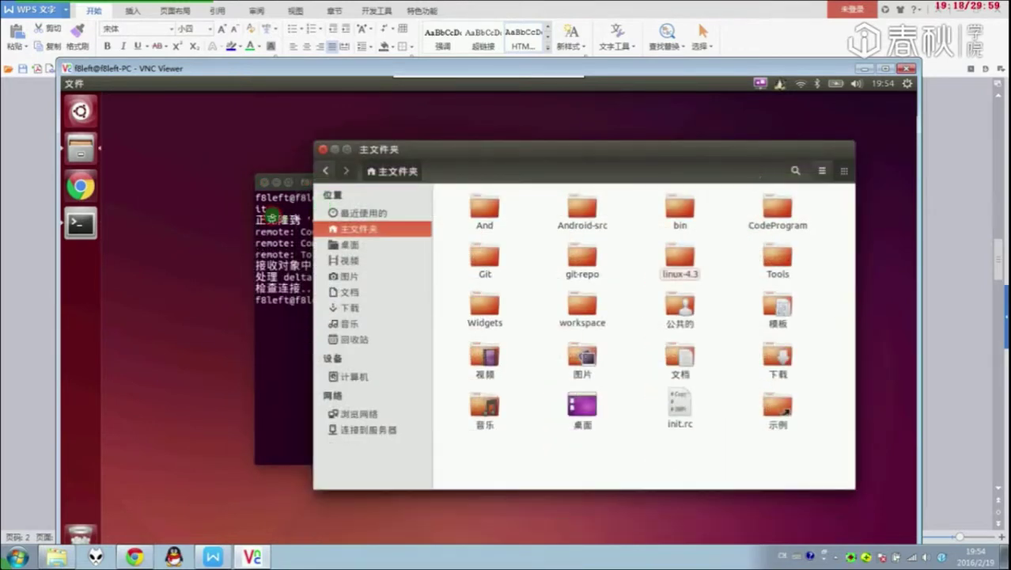
Open the cloned git-repo folder in the home folder and select the repo file.
left_click(322, 182)
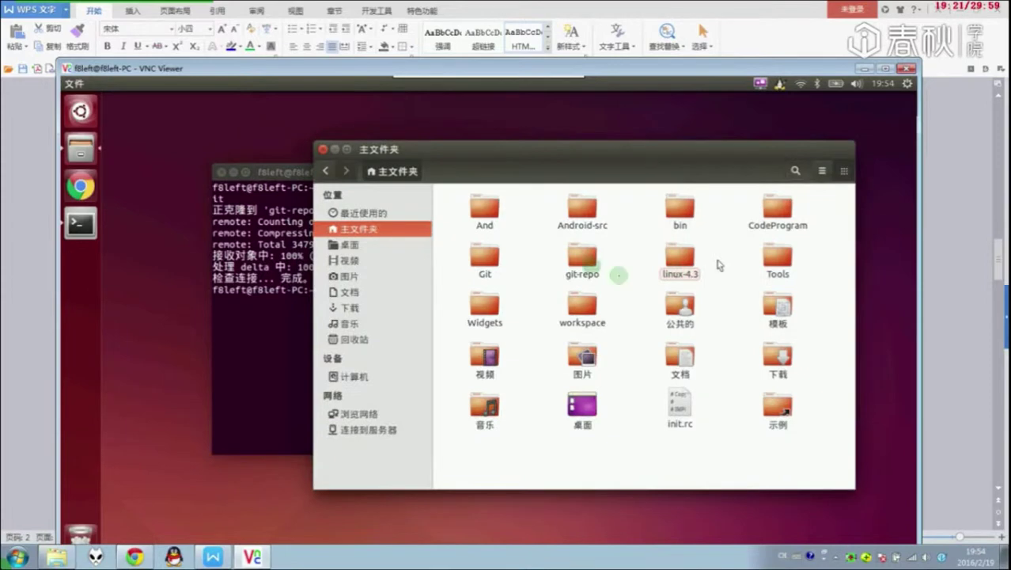
left_click(585, 261)
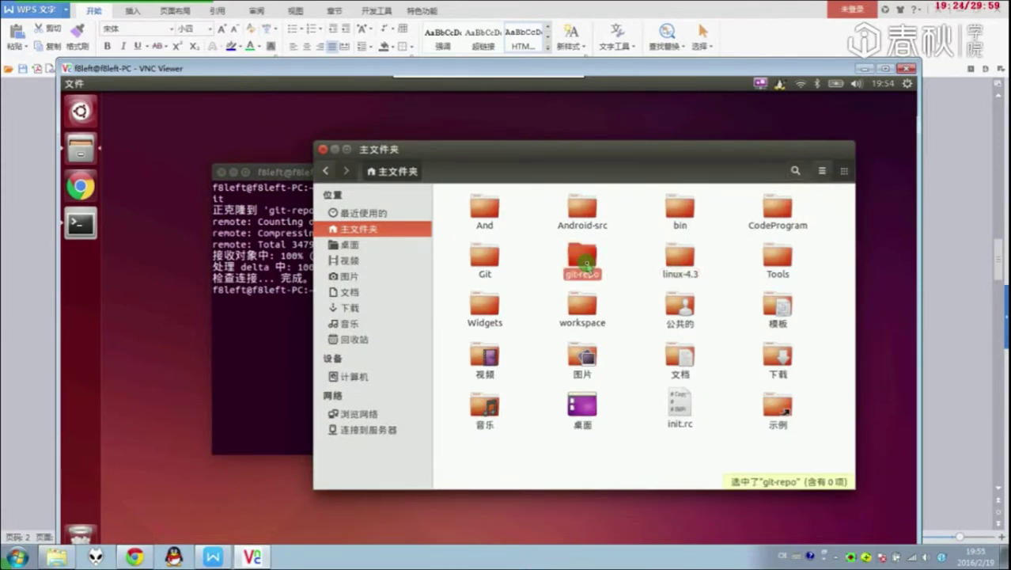
double_click(585, 261)
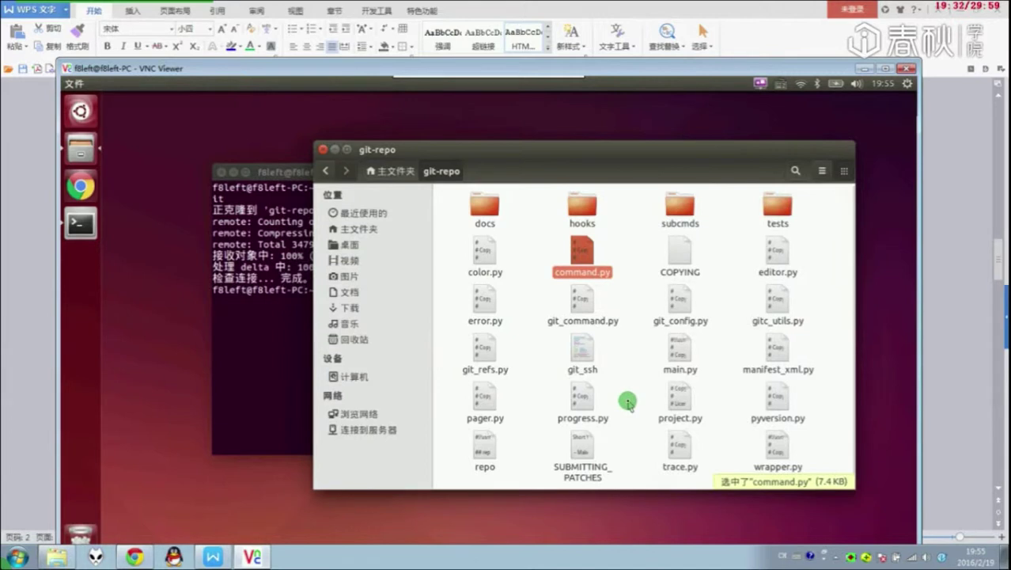
type("r")
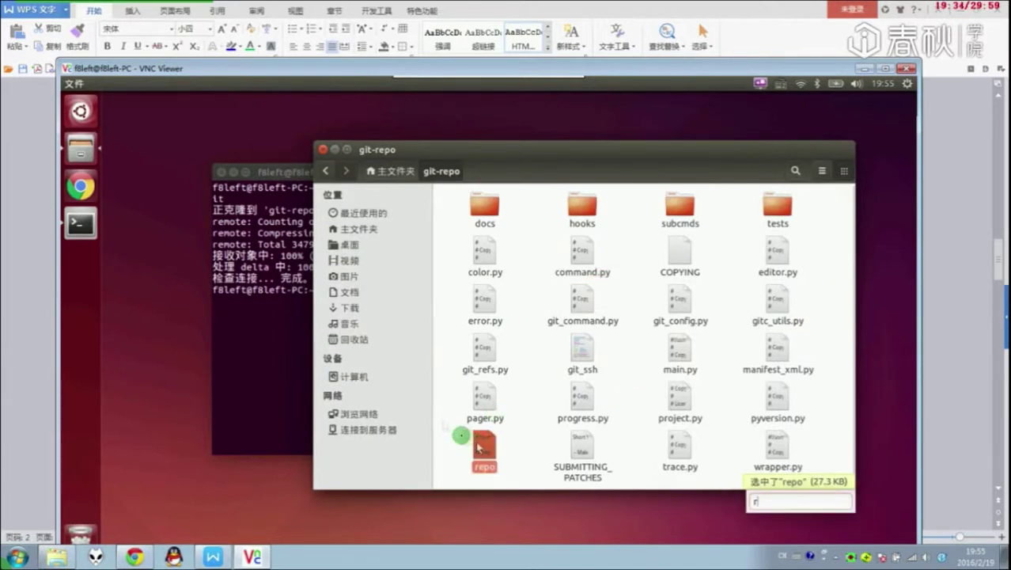
left_click_drag(478, 448, 514, 467)
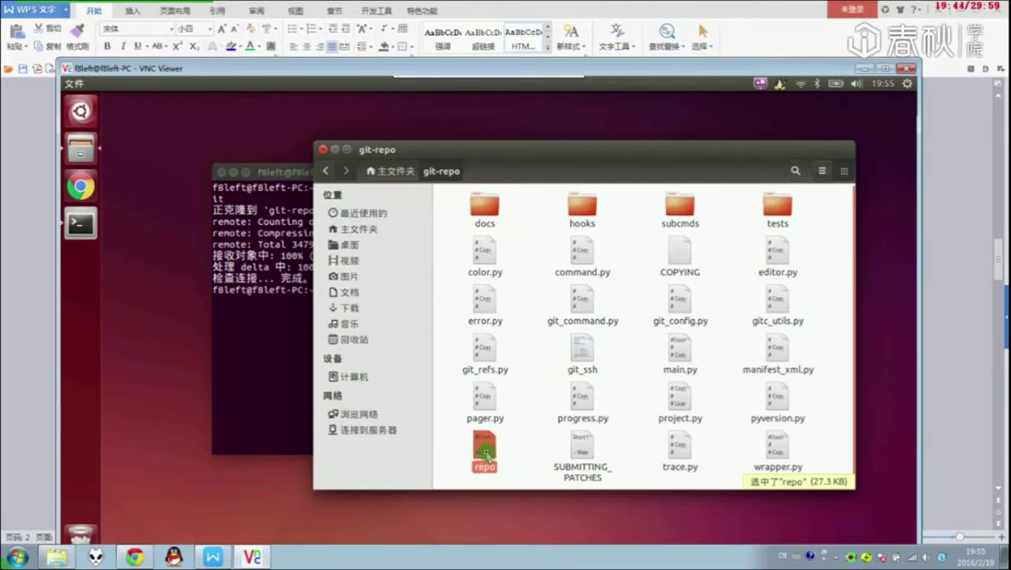
Check the ~/bin destination for the repo file in 课件.doc, then return to the remote git-repo folder.
key("alt+Tab")
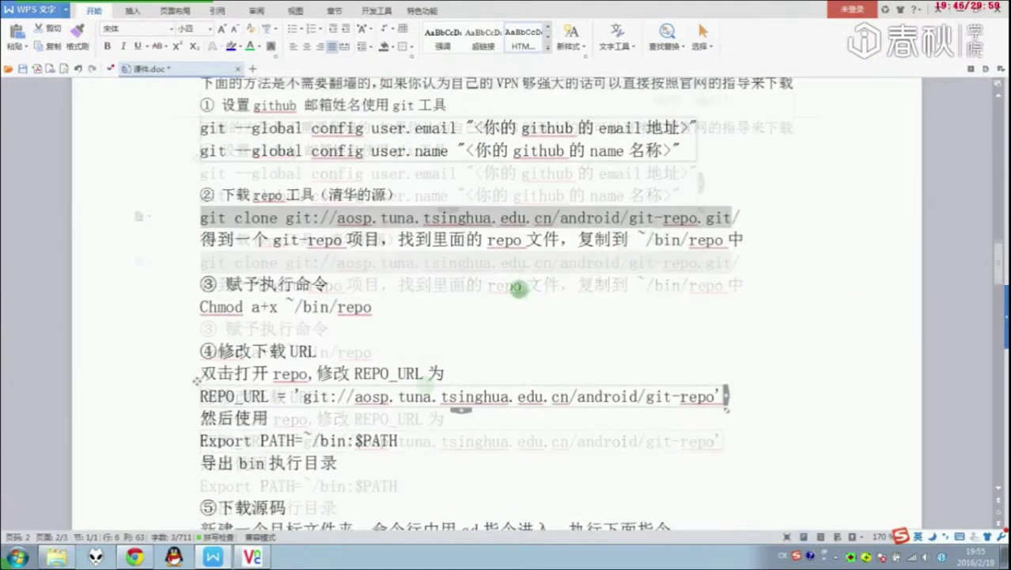
left_click_drag(637, 239, 686, 240)
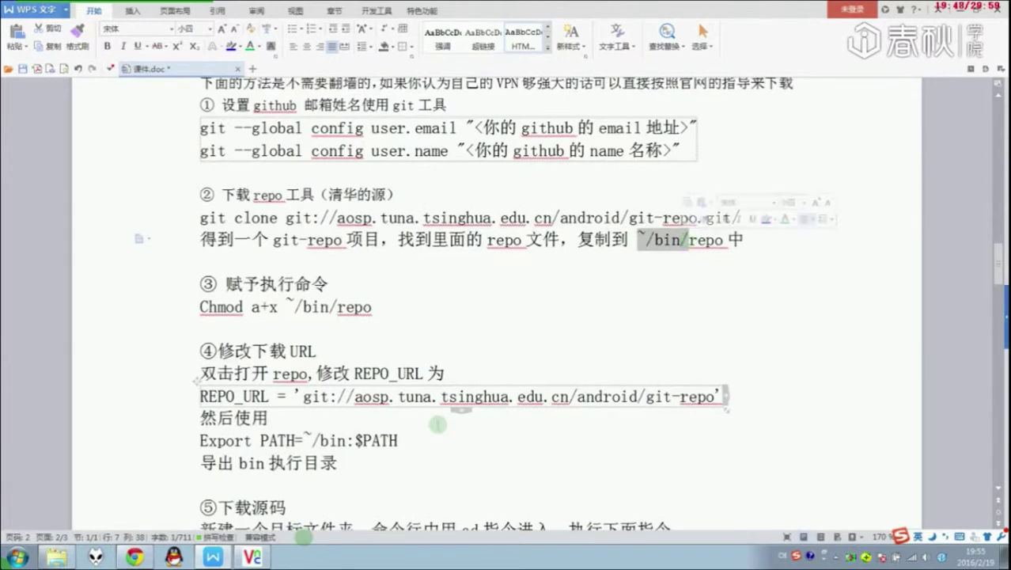
key("alt+Tab")
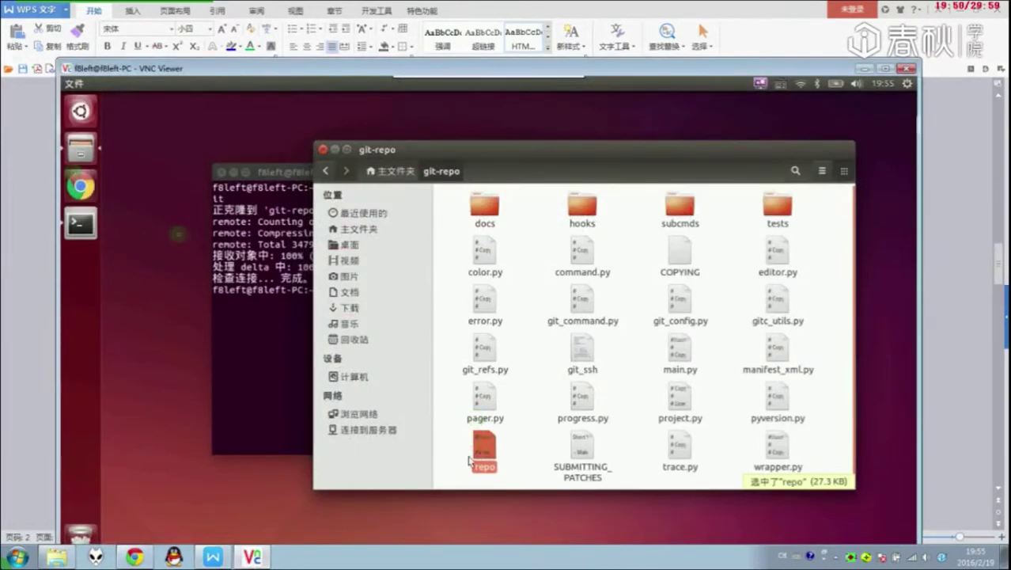
Open the home folder's bin folder in a new file manager tab and select the repo file.
key("ctrl+t")
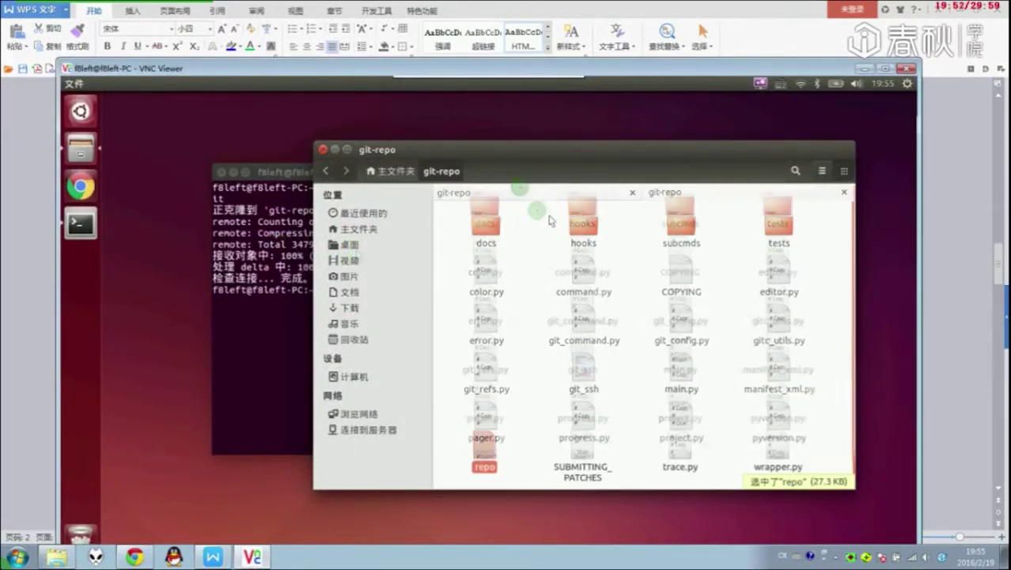
left_click(393, 173)
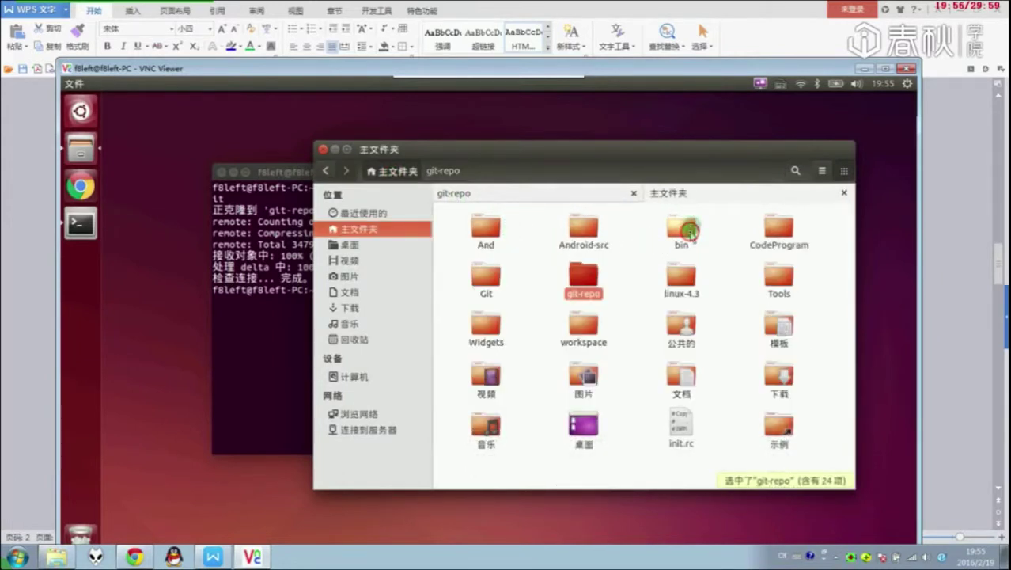
double_click(687, 230)
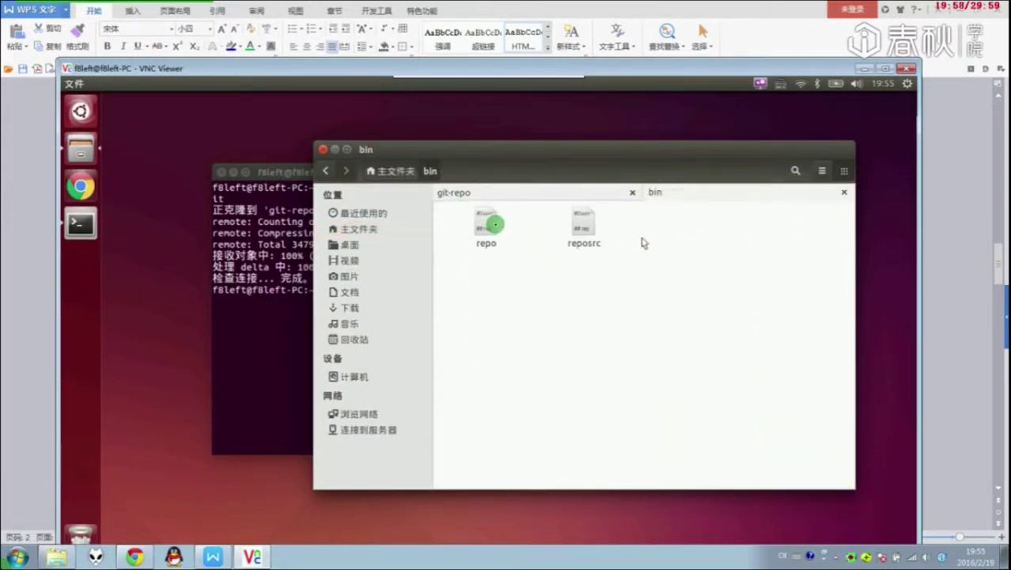
left_click(487, 225)
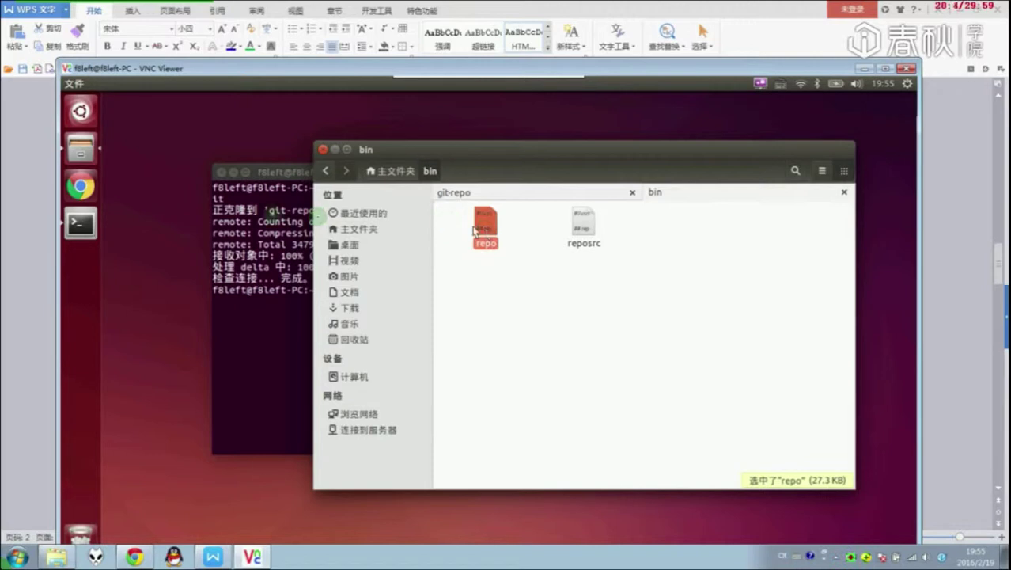
In the terminal, change to the bin directory and make the repo file executable with chmod a+x repo.
left_click(270, 213)
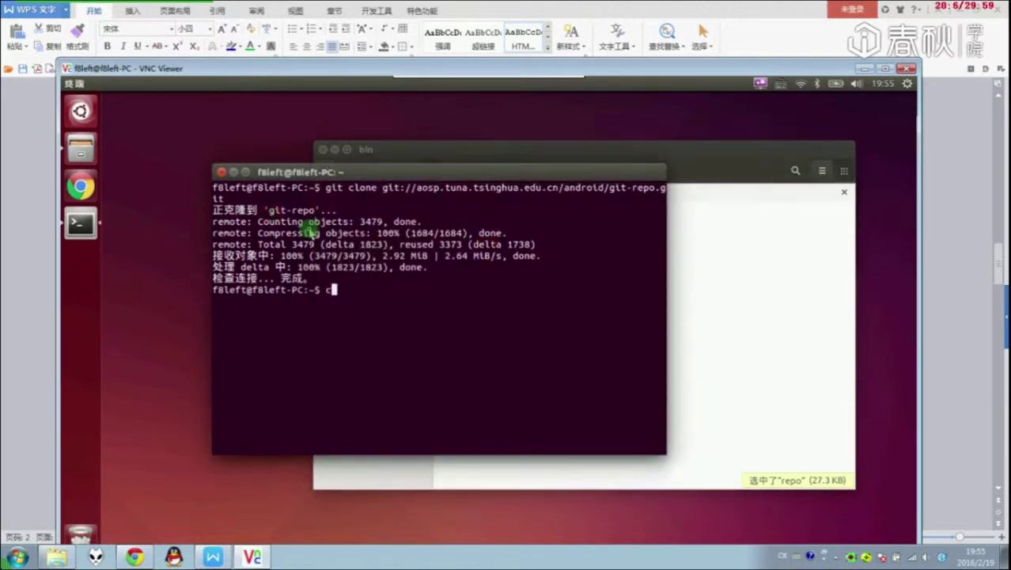
type("cd bin")
key("Return")
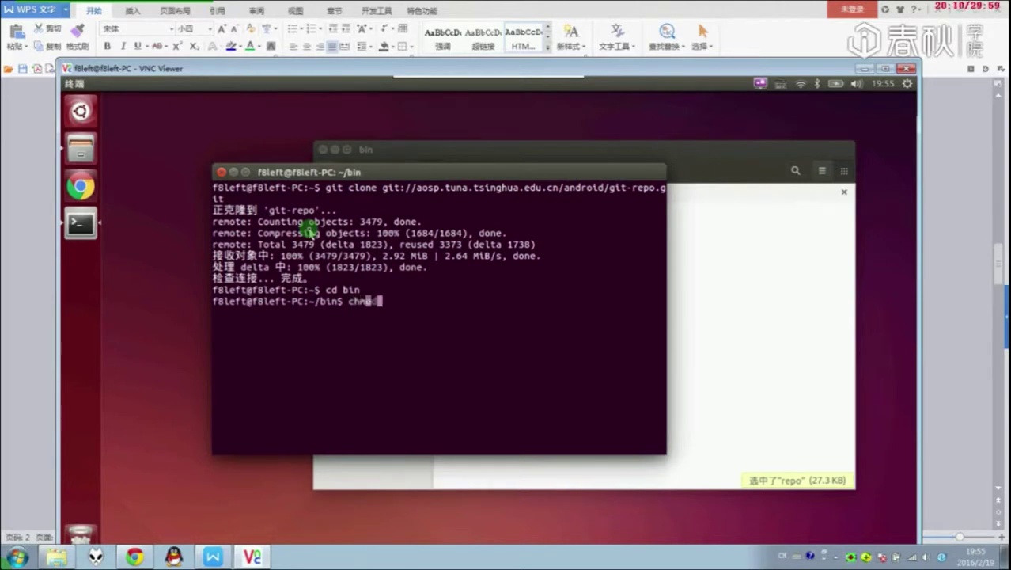
type("chmod")
key("Return")
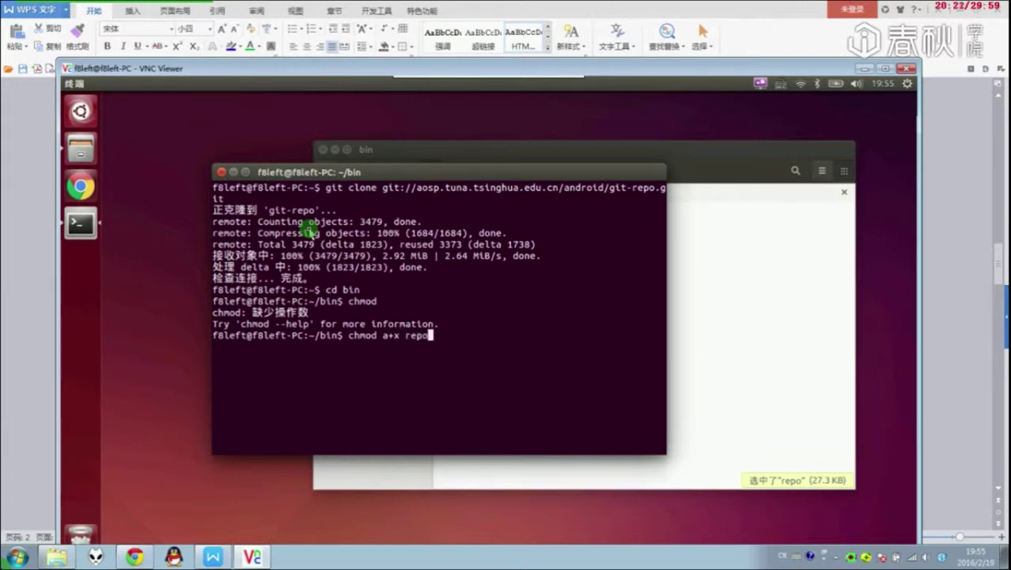
key("Return")
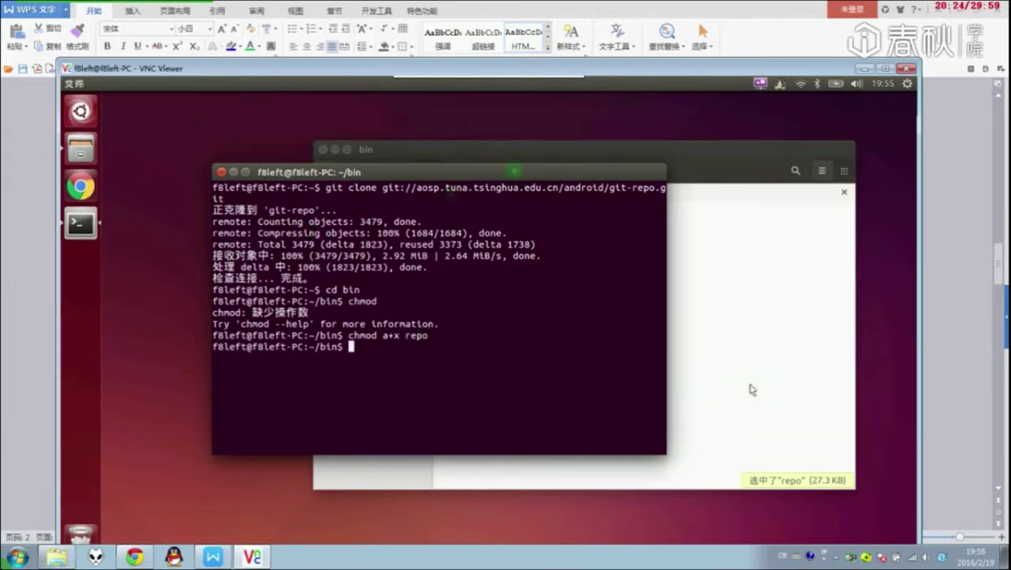
Return to 课件.doc and select the Tsinghua git-repo URL in the REPO_URL line of the 修改下载URL section.
left_click(752, 389)
left_click(484, 226)
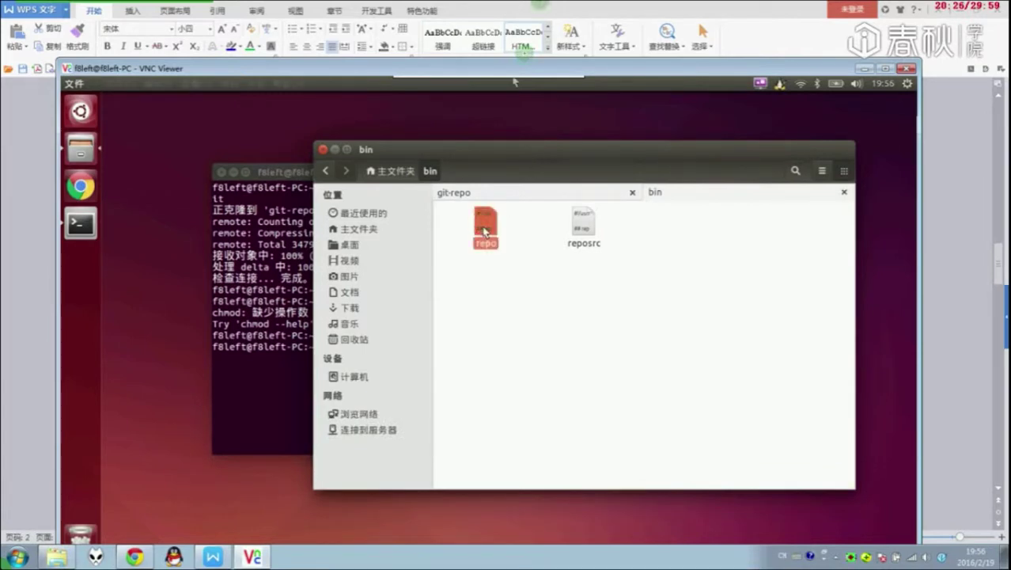
left_click(541, 7)
scroll(436, 360, "down", 3)
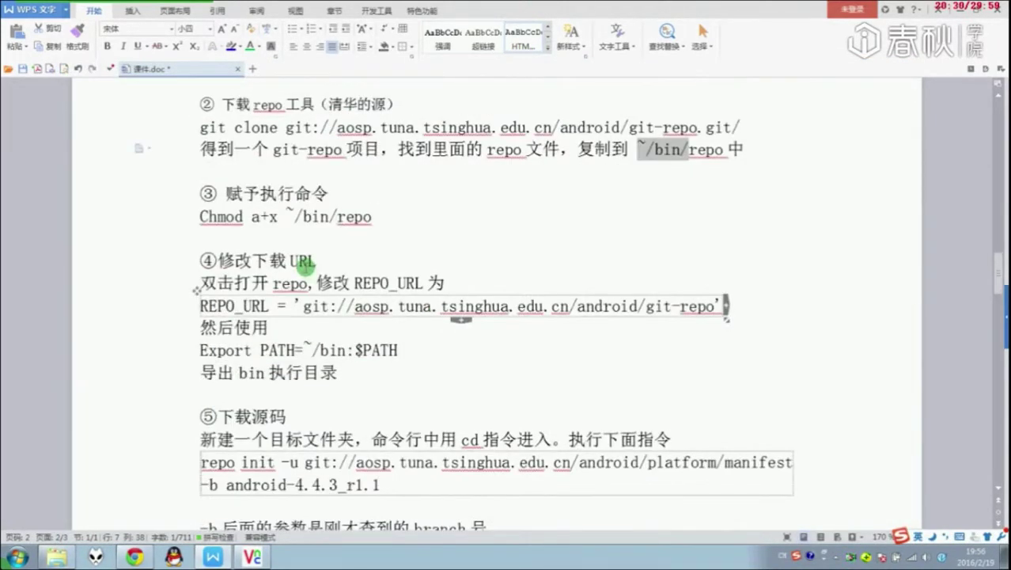
scroll(306, 267, "down", 1)
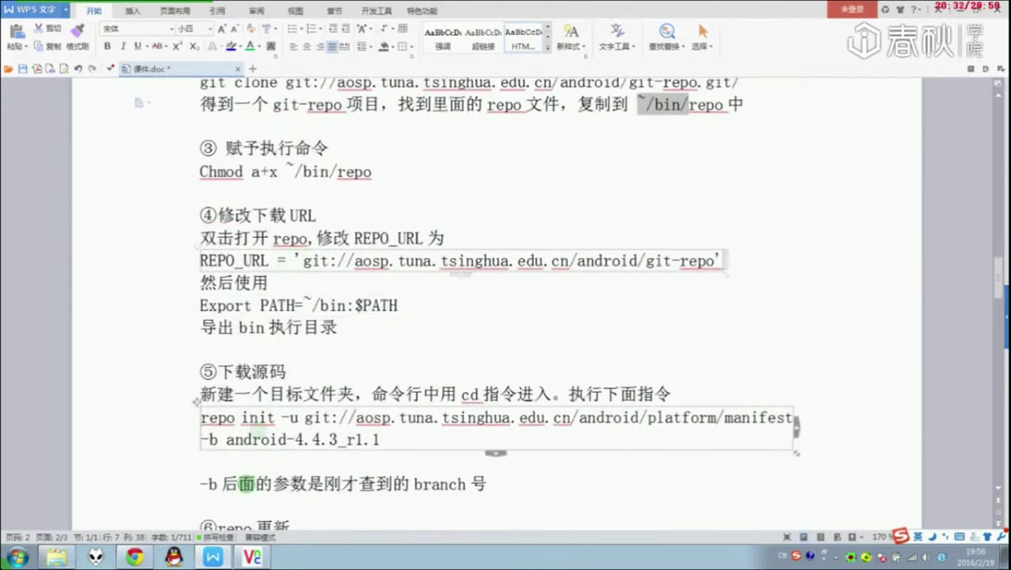
scroll(296, 294, "down", 1)
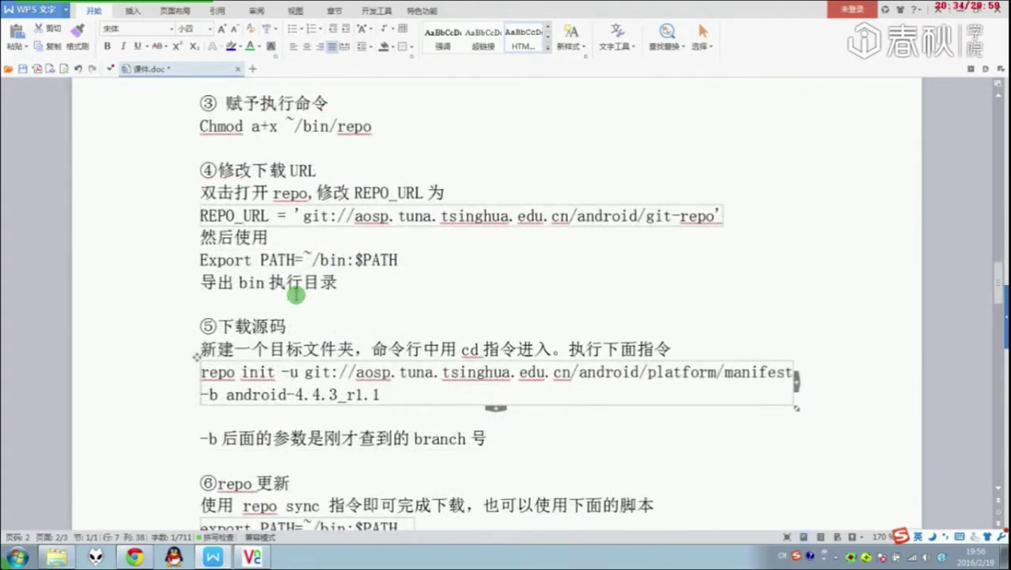
scroll(356, 290, "down", 1)
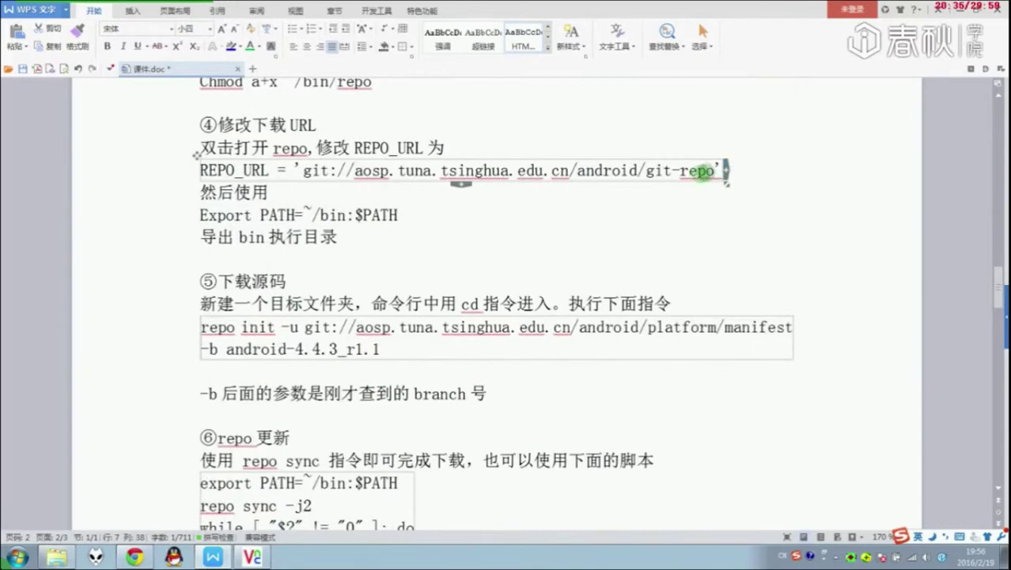
left_click_drag(710, 170, 303, 170)
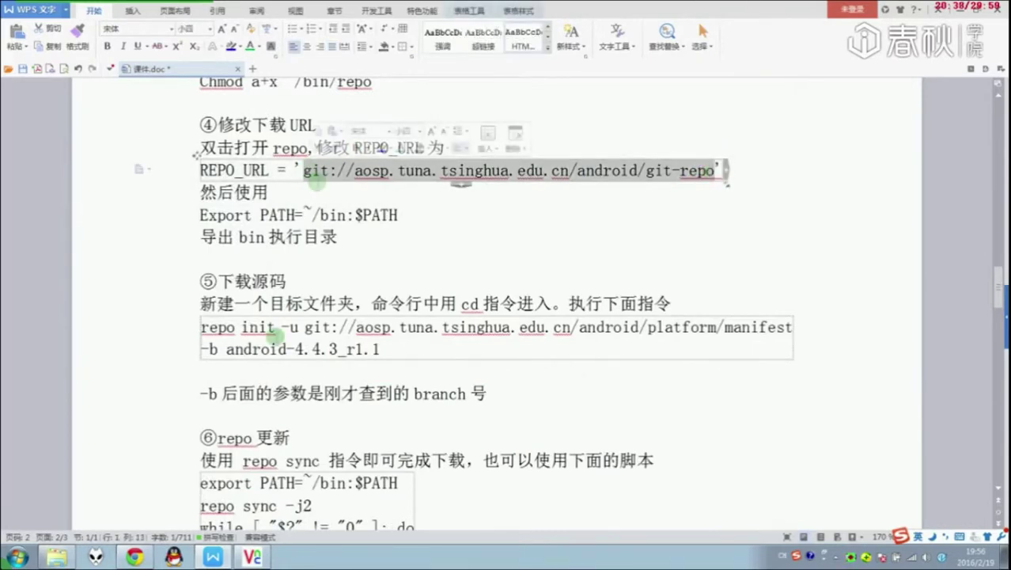
Open ~/bin/repo in gedit on the remote Ubuntu desktop, check its REPO_URL lines, and close the editor.
left_click(252, 557)
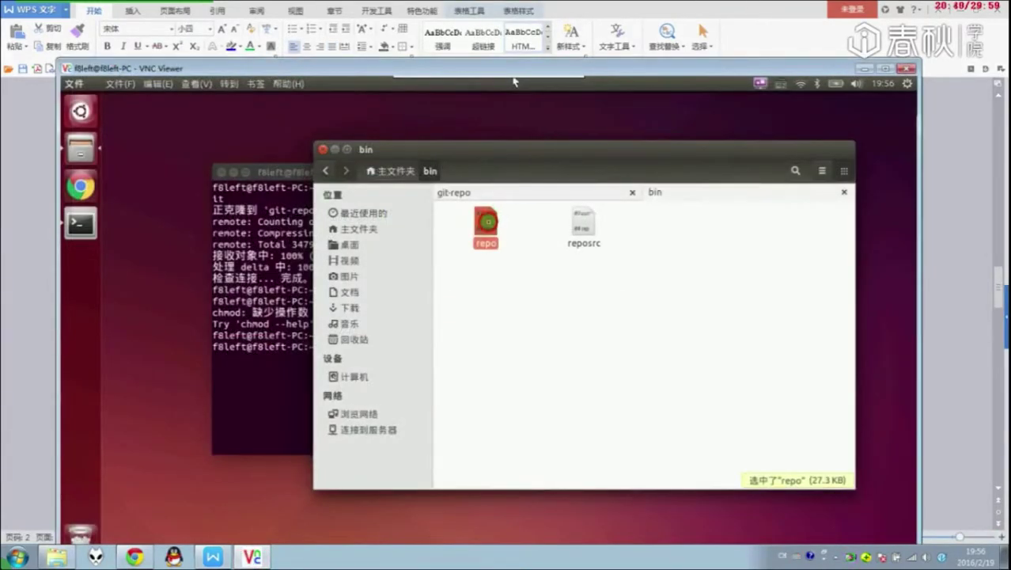
double_click(479, 223)
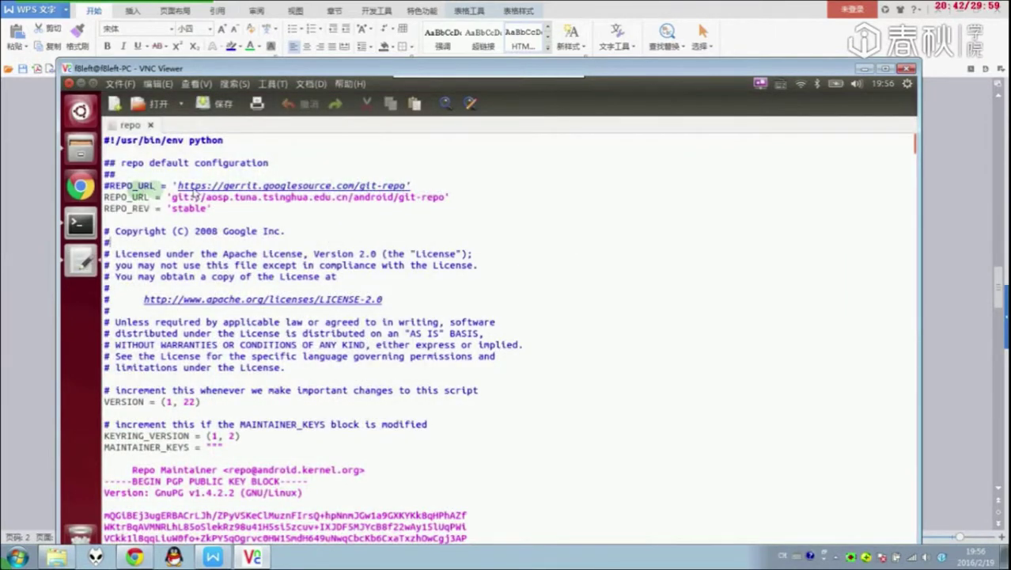
left_click_drag(120, 185, 163, 202)
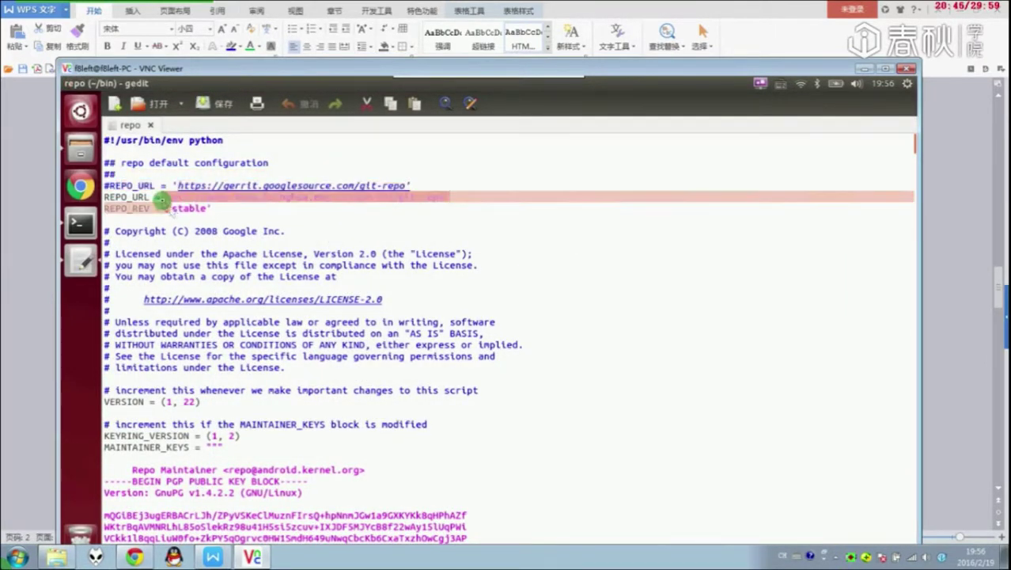
type("'git://aosp.tuna.tsinghua.edu.cn/android/git-repo'")
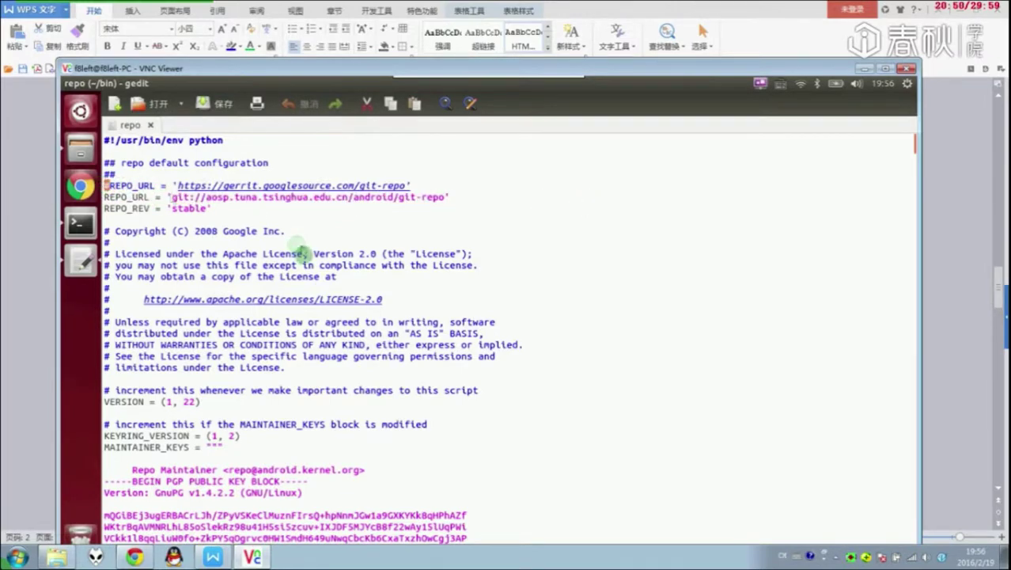
scroll(304, 267, "down", 3)
scroll(335, 316, "up", 3)
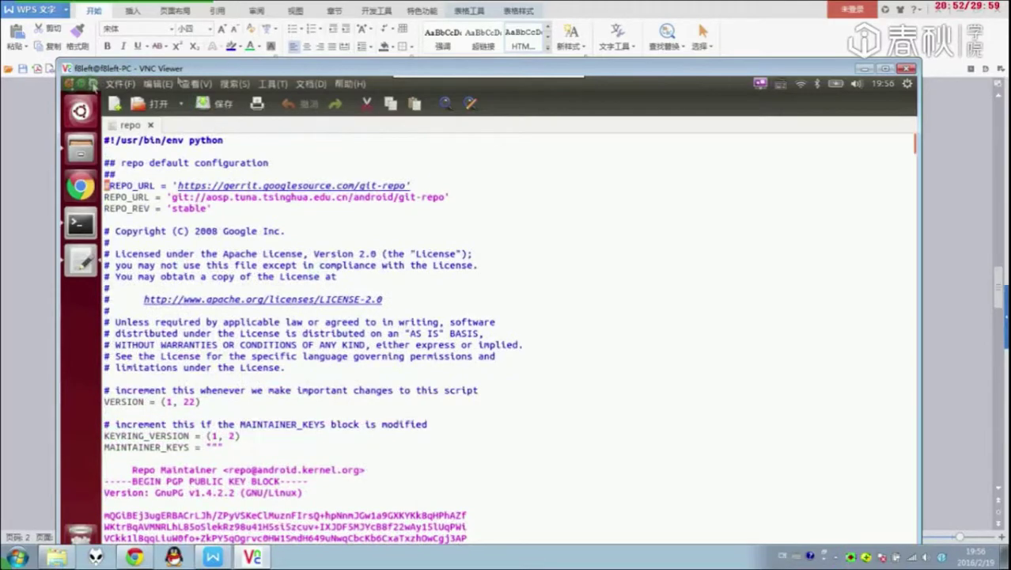
left_click(67, 82)
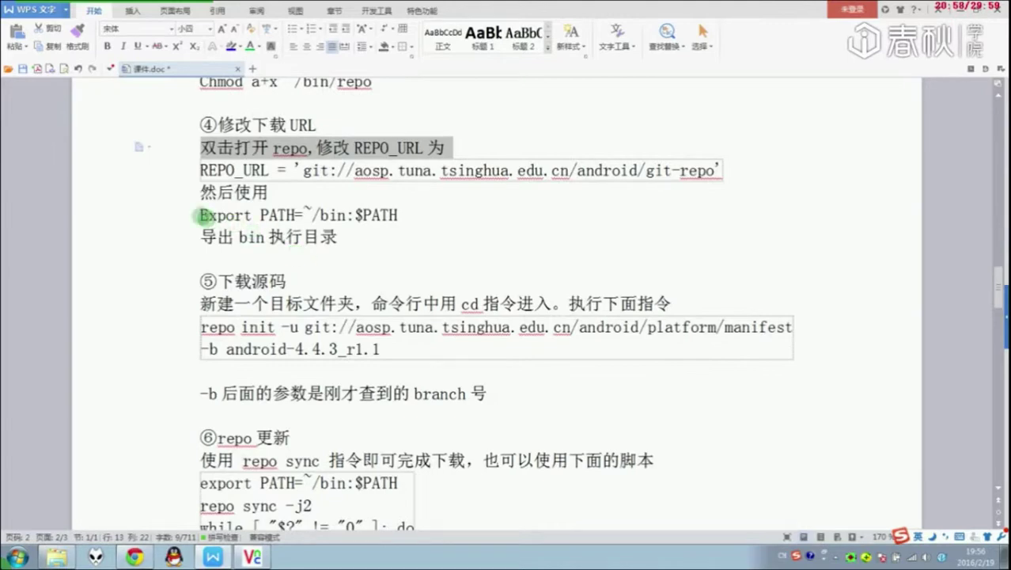
Check the PATH export instruction in 课件.doc, then go back to the home directory in the remote terminal with cd ..
left_click_drag(204, 216, 398, 215)
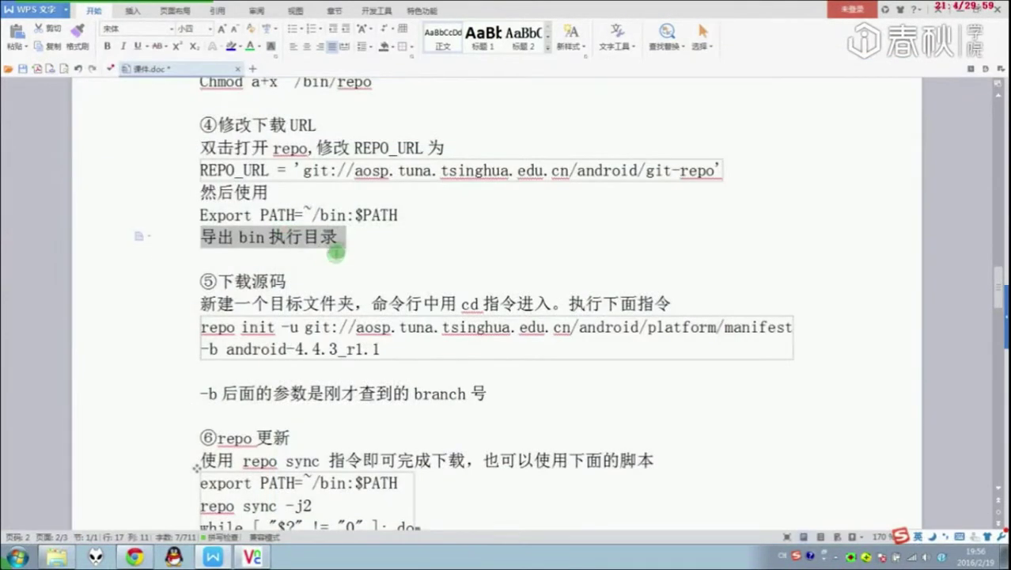
left_click(332, 258)
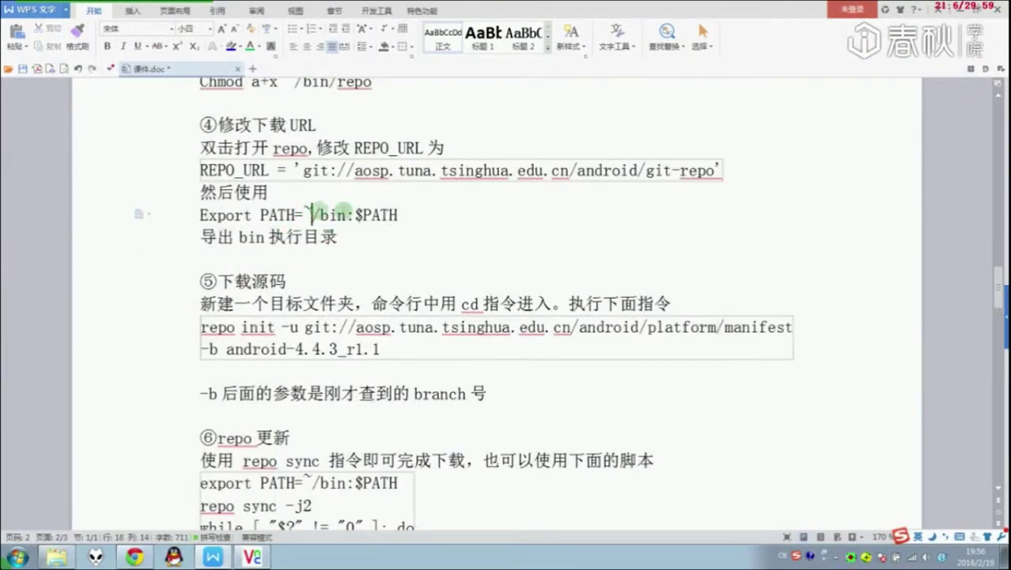
left_click(251, 557)
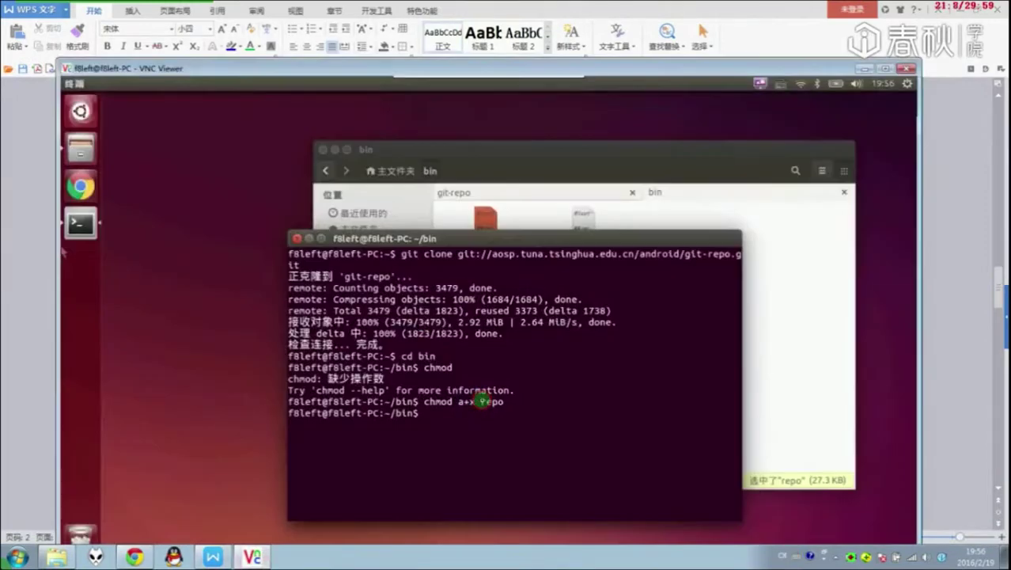
key("Return")
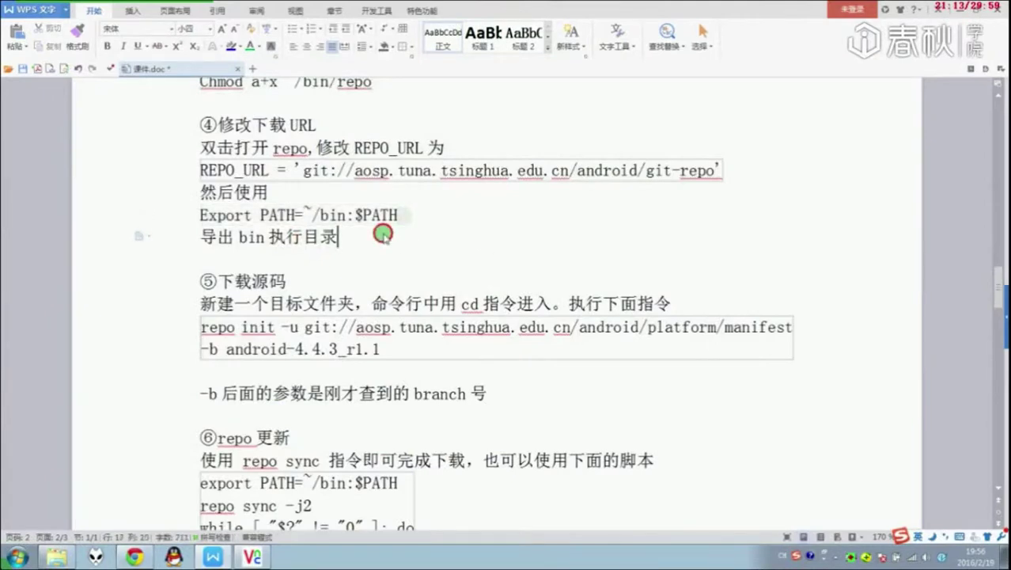
Copy the Export PATH=~/bin:$PATH command from 课件.doc into the remote terminal and run it in lowercase as export PATH=~/bin:$PATH.
left_click_drag(403, 215, 200, 215)
key("super+c")
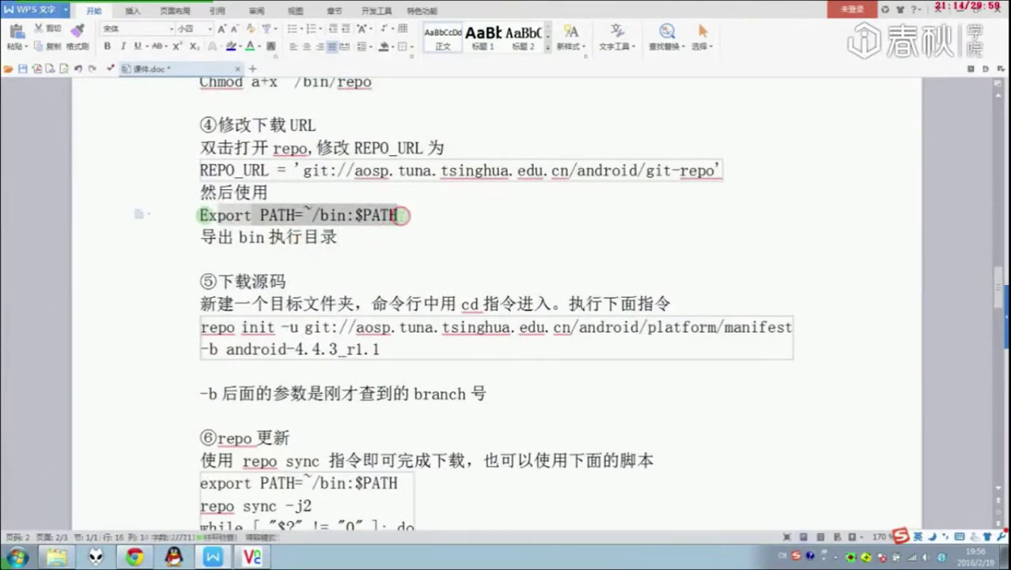
left_click(269, 563)
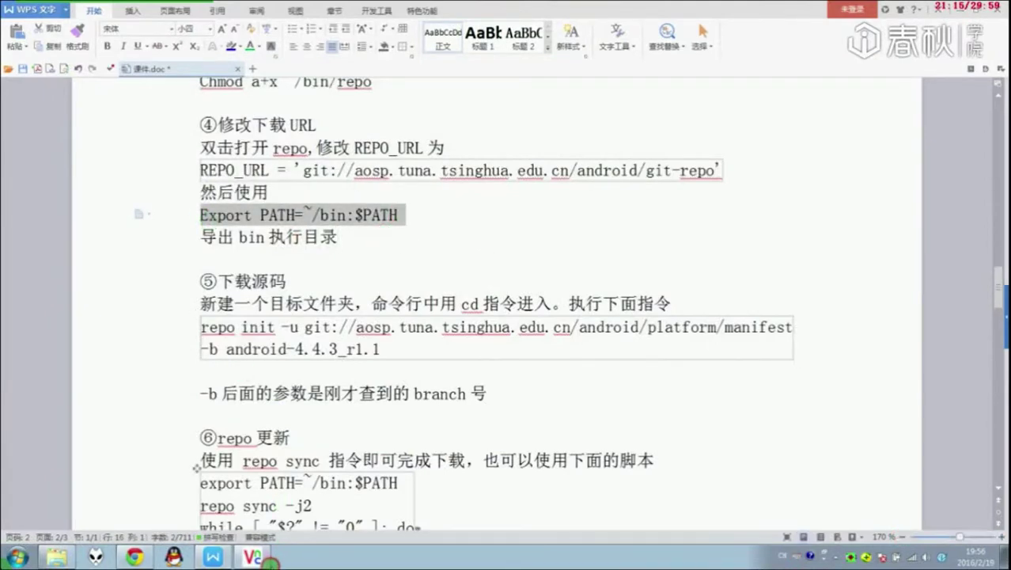
right_click(514, 366)
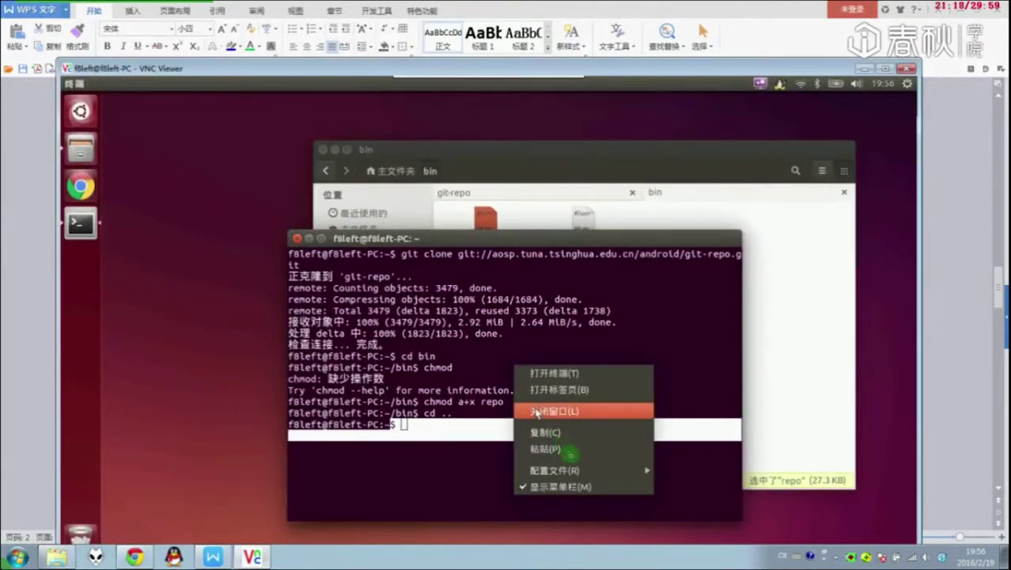
left_click(570, 448)
key("Return")
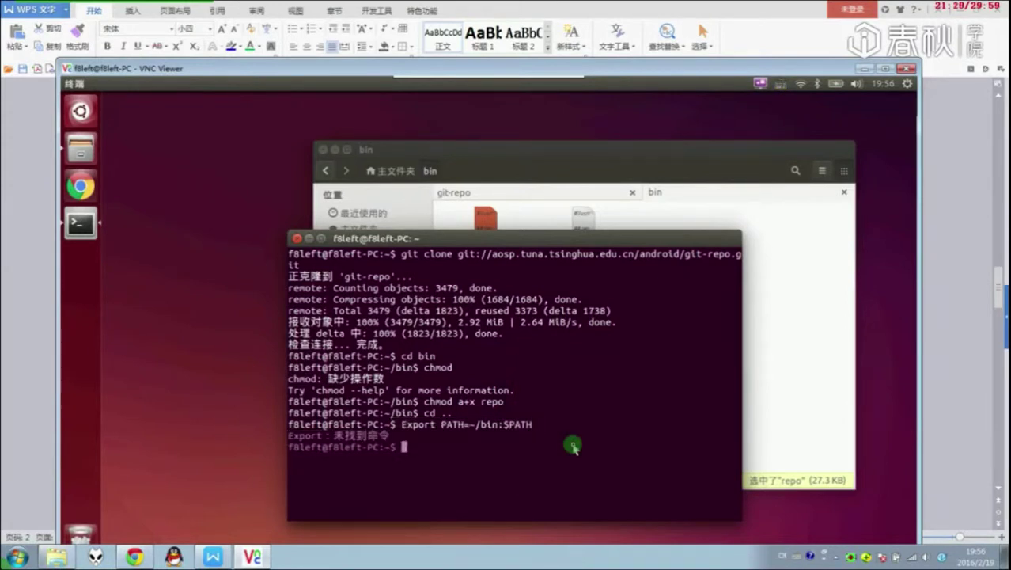
key("Up")
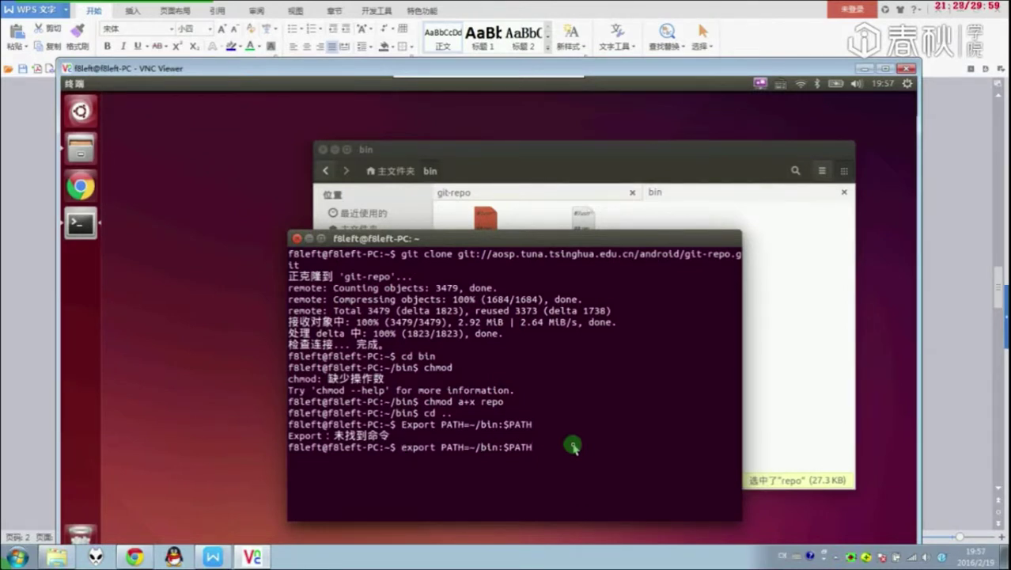
key("Return")
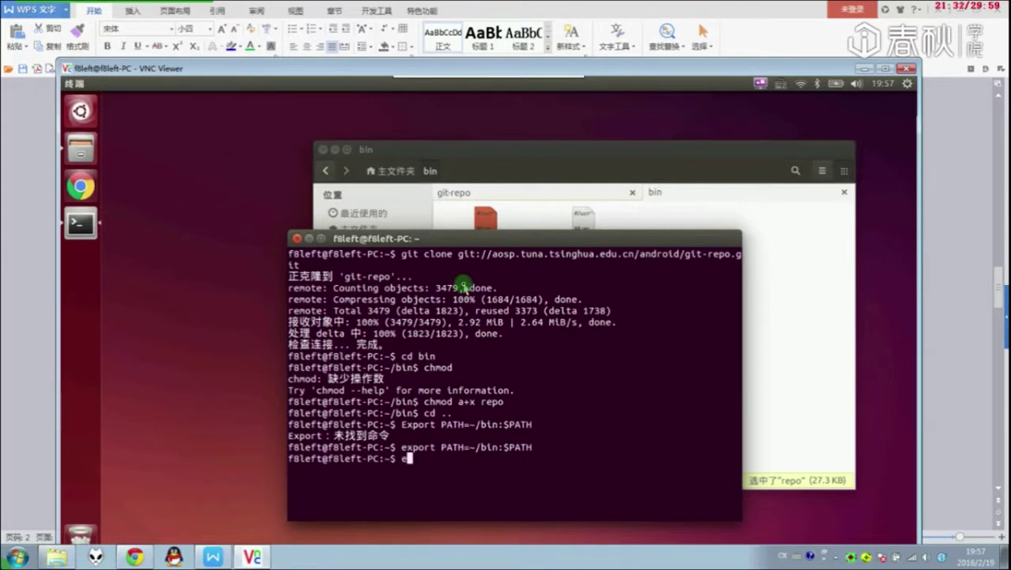
Print the search path with echo $PATH and examine the bin entry at its beginning.
type("echo $PATH")
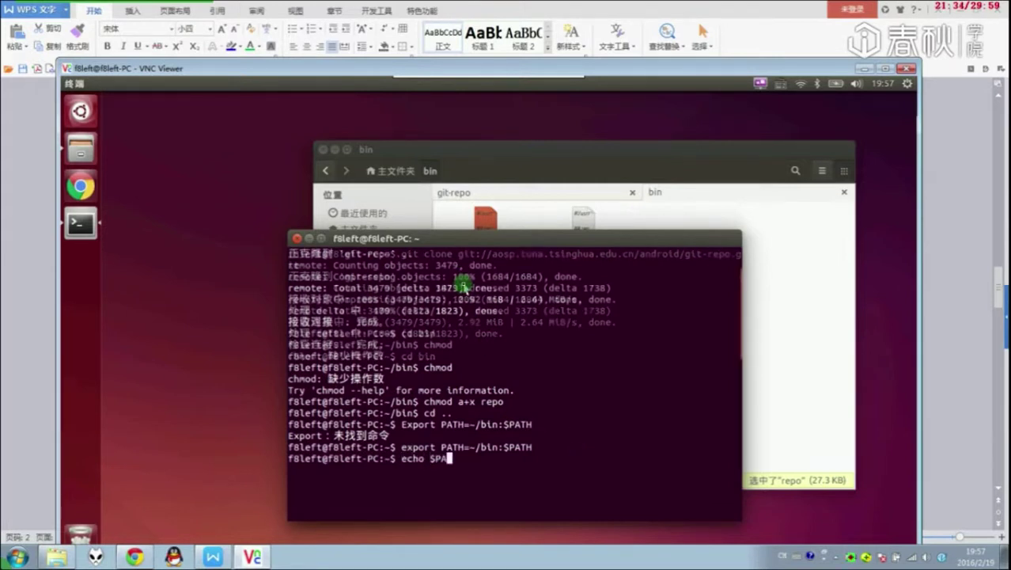
key("Return")
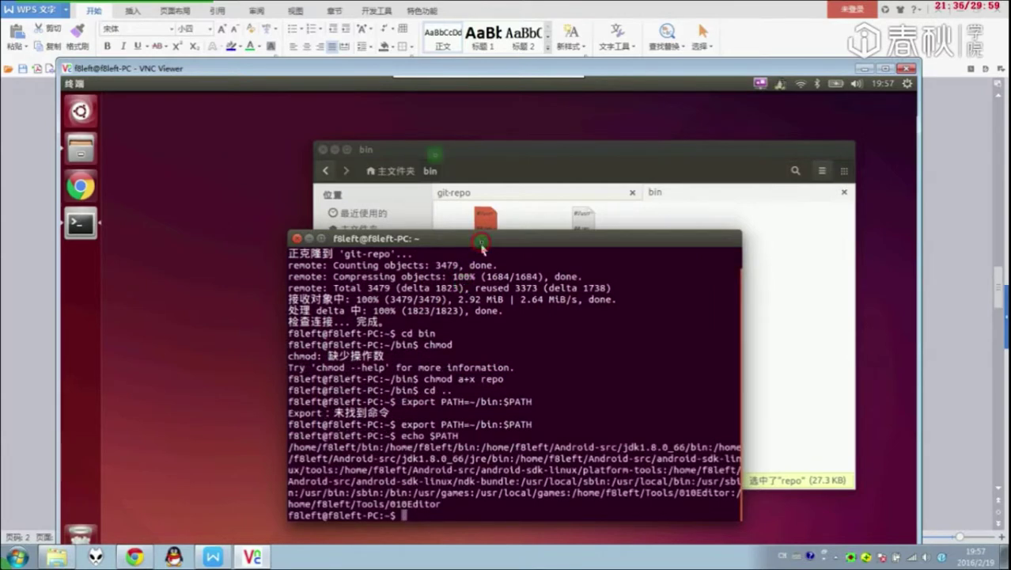
left_click_drag(481, 243, 434, 157)
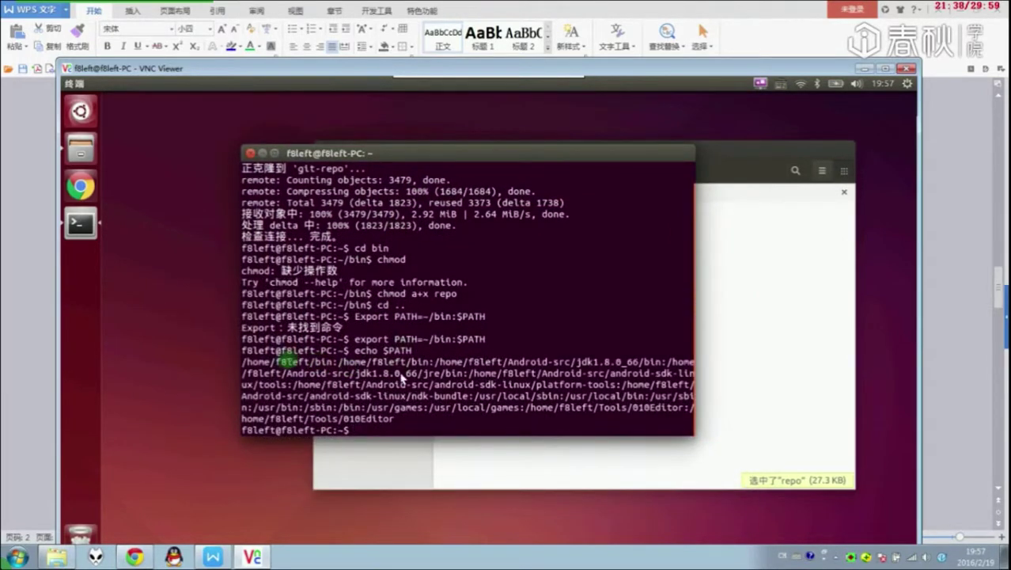
left_click_drag(286, 365, 202, 364)
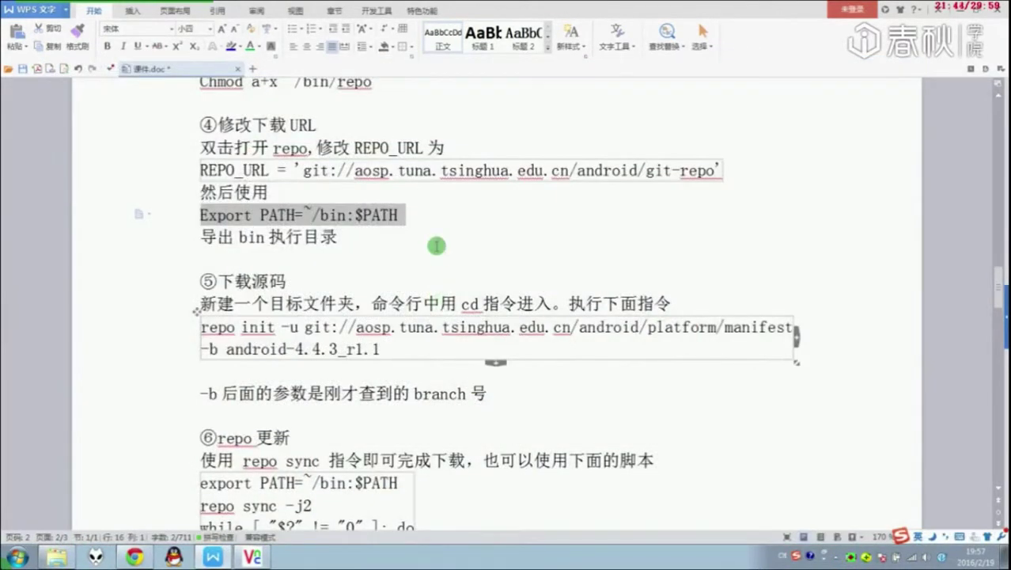
Examine the repo init command in section ⑤ of 课件.doc, including its manifest URL and -b option.
scroll(438, 246, "down", 1)
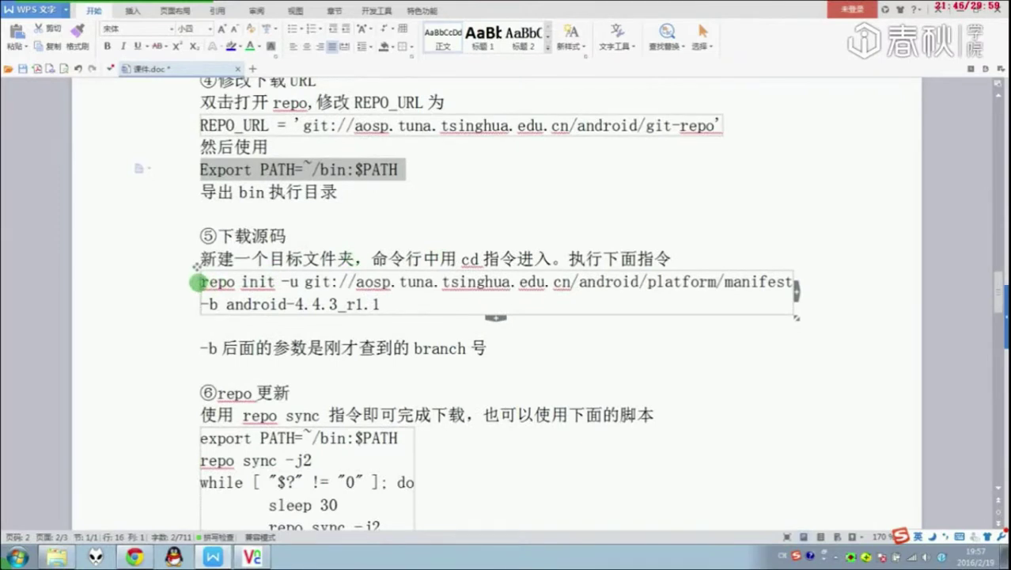
left_click_drag(204, 281, 786, 281)
left_click(373, 284)
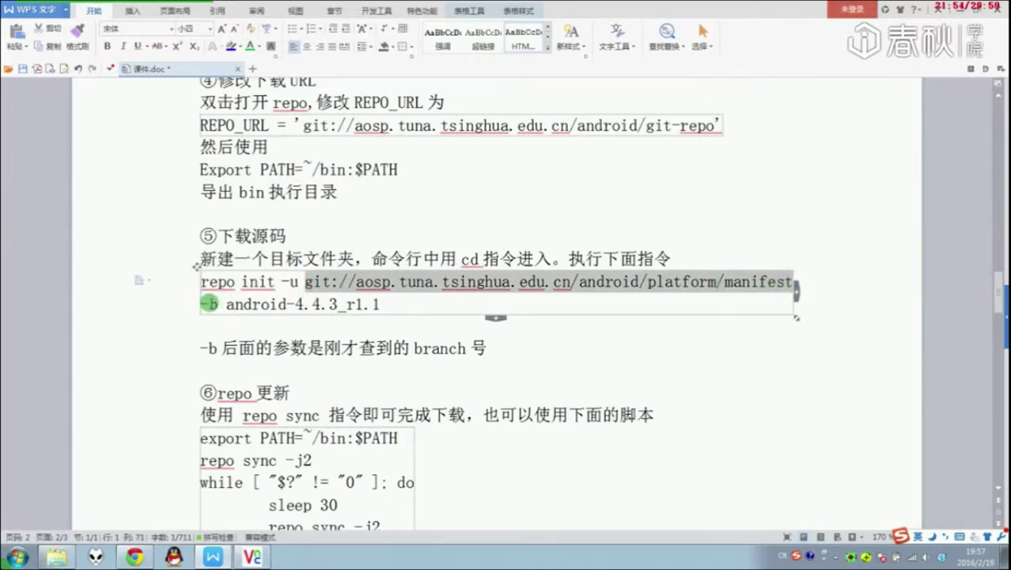
left_click(210, 303)
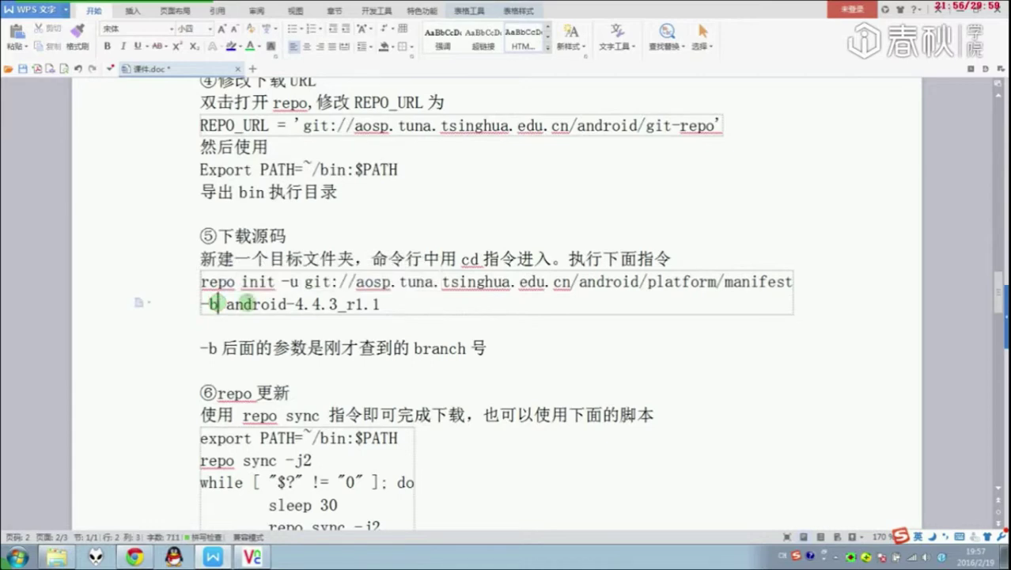
Switch to Chrome's Codenames, Tags, and Build Numbers page, find build ktu84L and highlight its branch name.
left_click(134, 557)
left_click(330, 6)
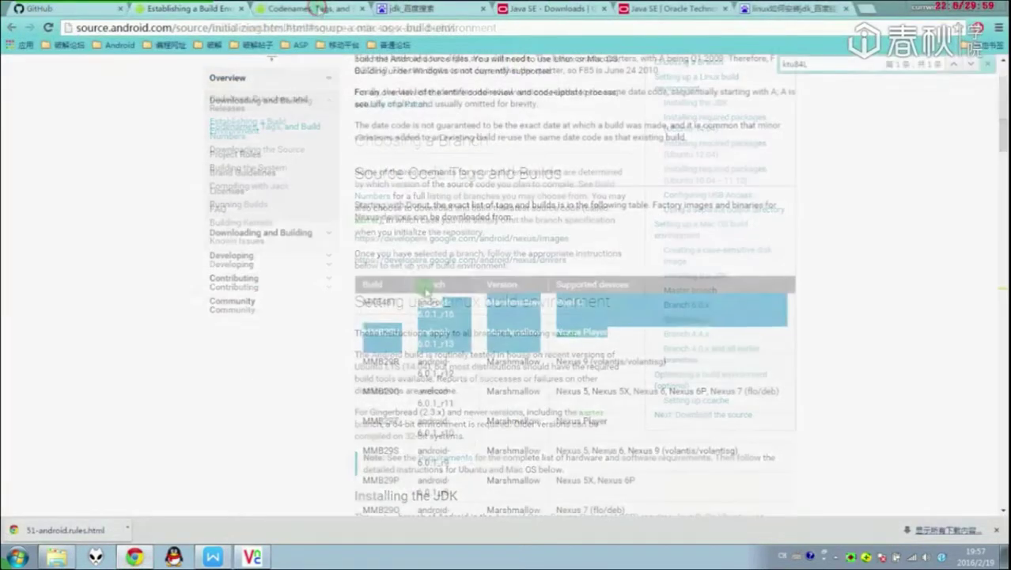
scroll(546, 380, "down", 5)
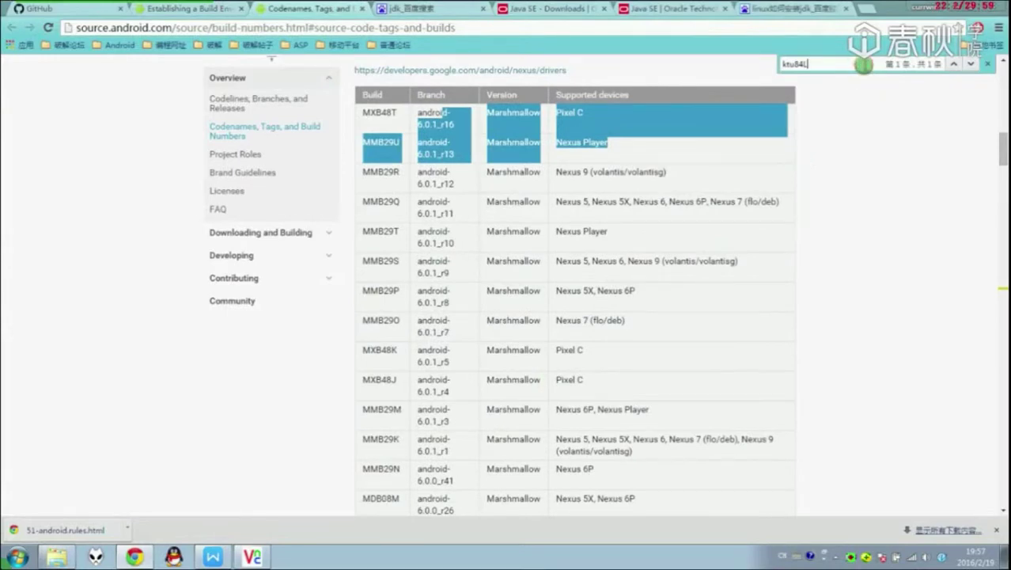
key("Return")
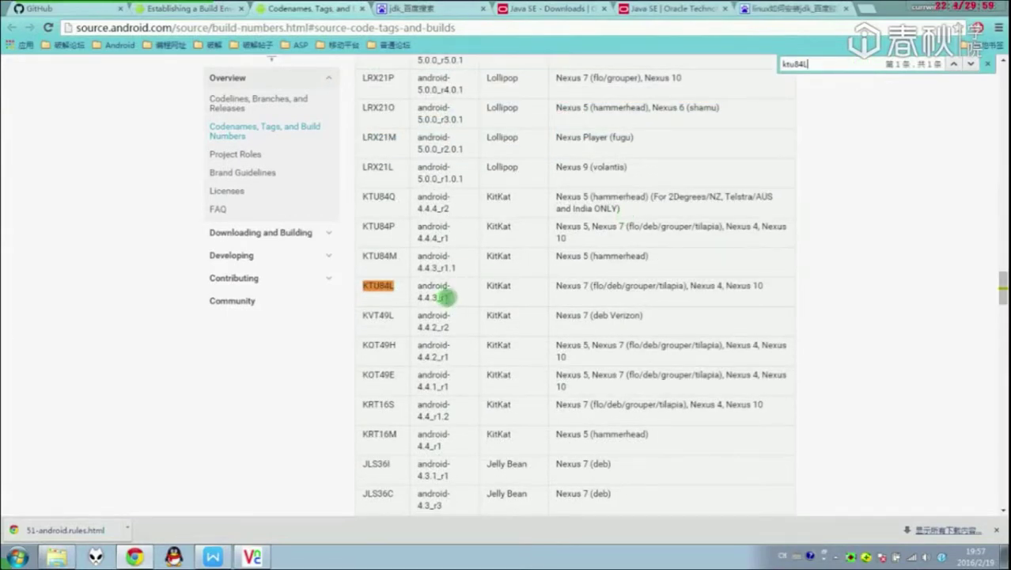
left_click_drag(427, 292, 418, 285)
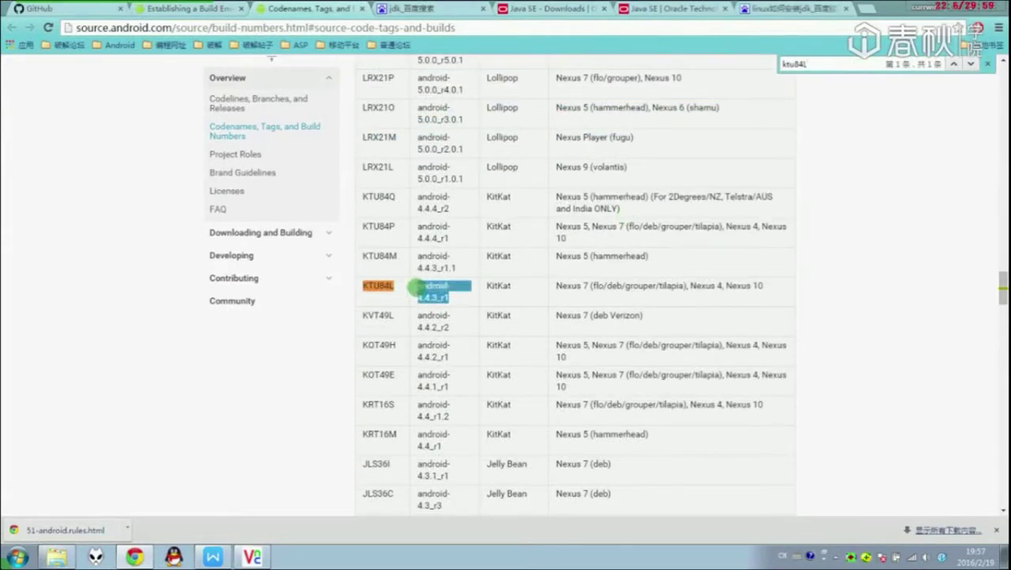
Return to 课件.doc, change the repo init branch to android-4.4.3_r1, and select the whole command.
left_click(212, 558)
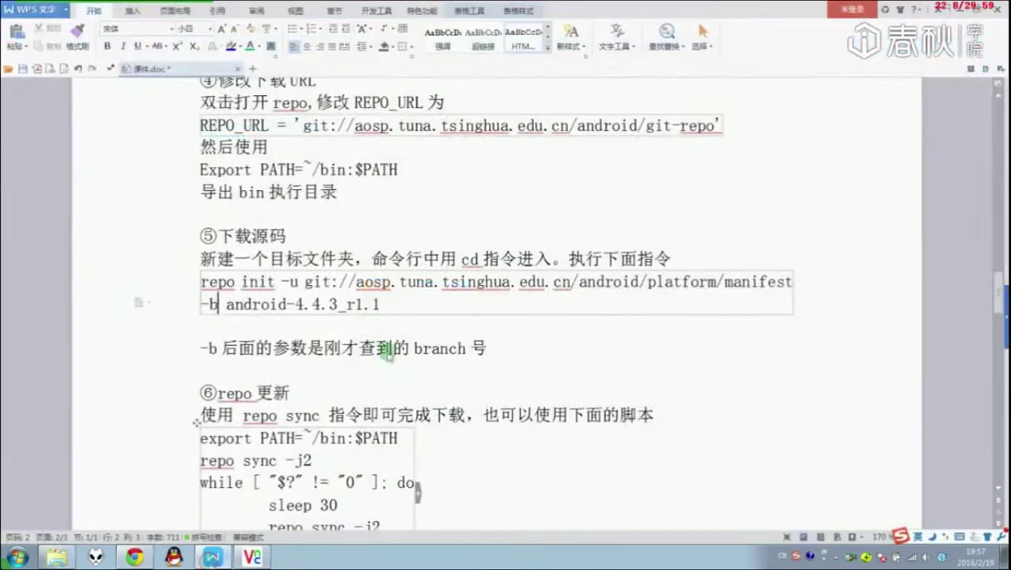
left_click(384, 304)
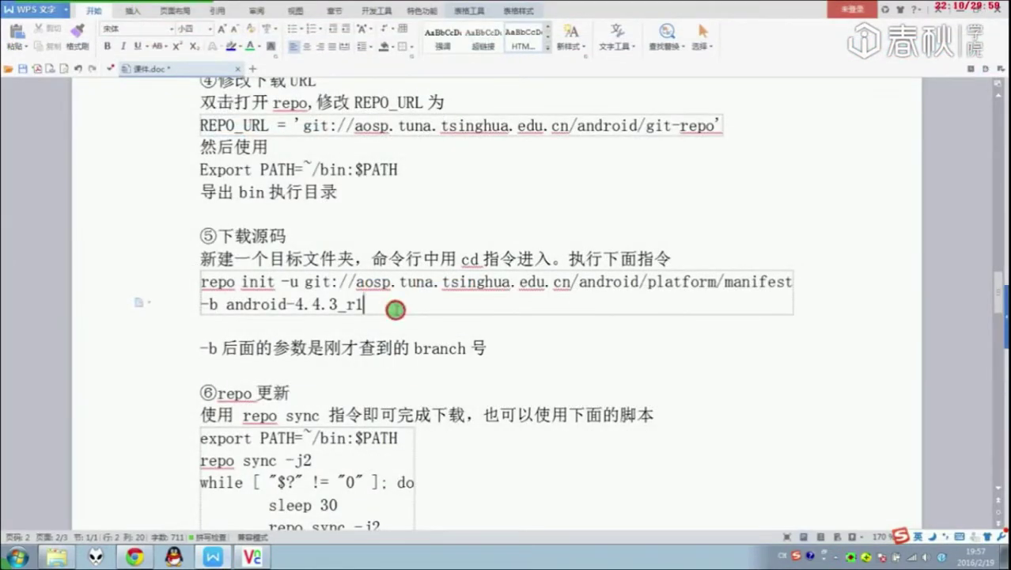
triple_click(395, 310)
On the remote Ubuntu desktop, set the file manager and terminal apart, show the home folder, and run cd Android-src/ in the terminal.
left_click(252, 557)
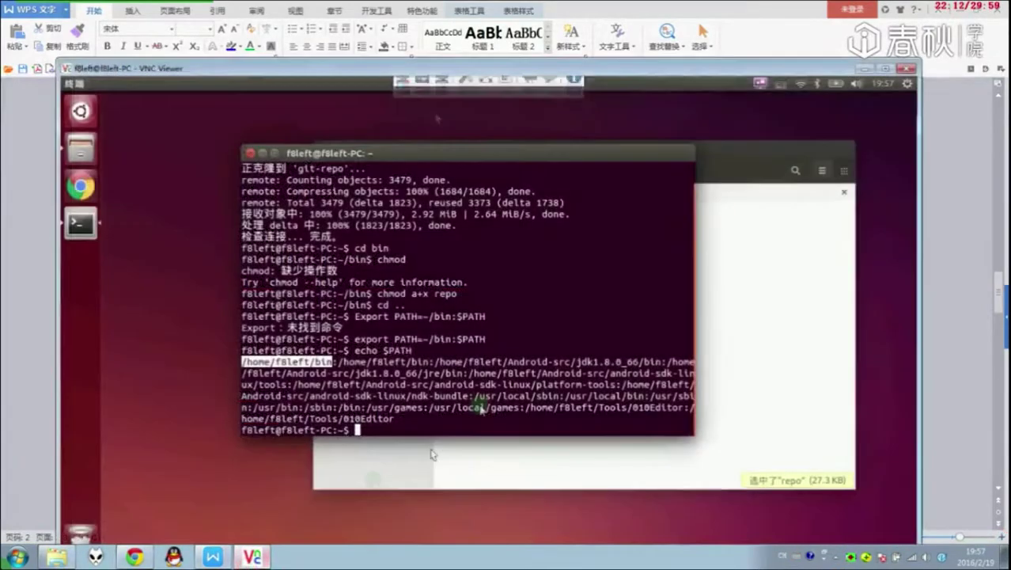
left_click(782, 362)
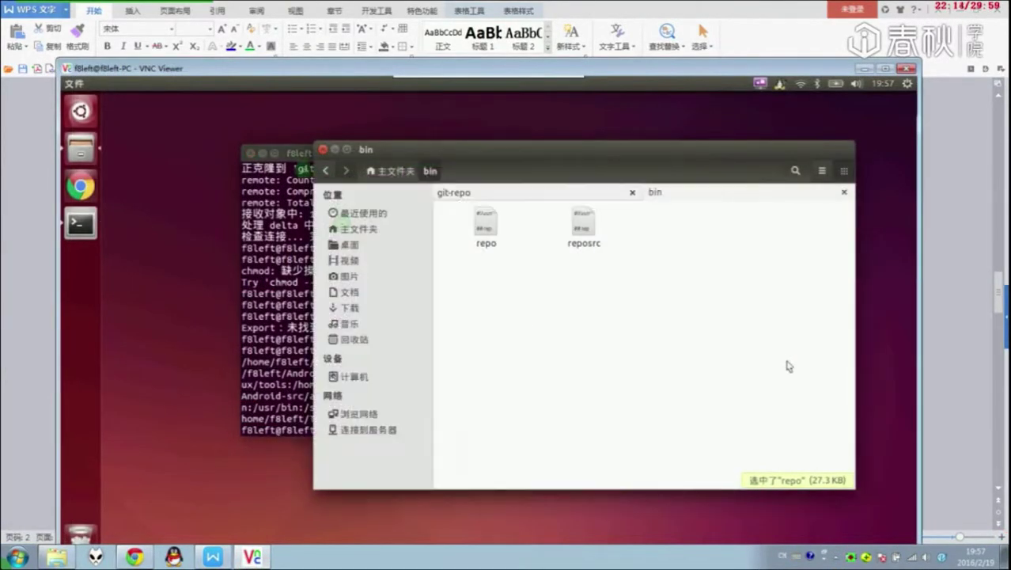
left_click_drag(293, 152, 587, 200)
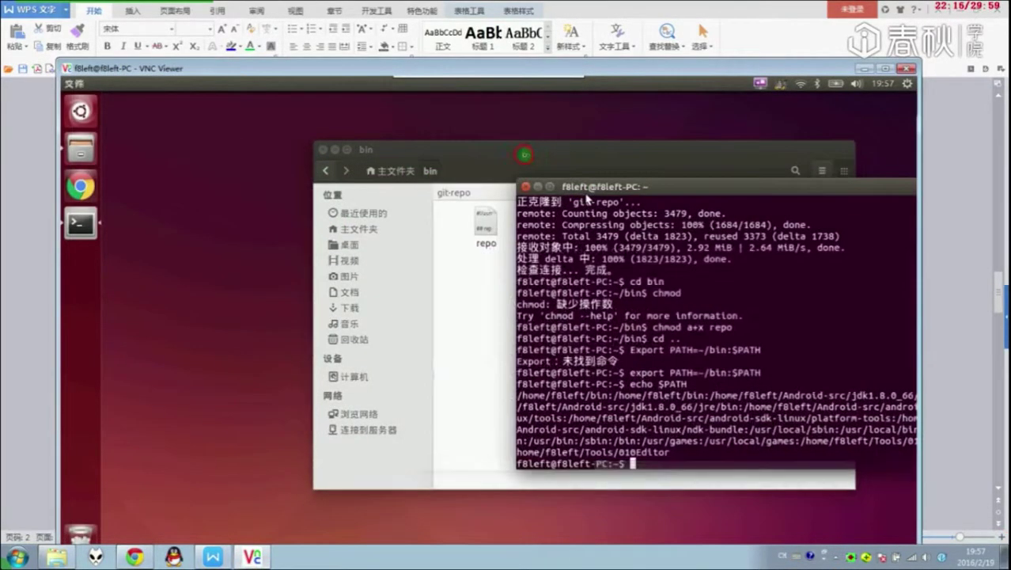
left_click_drag(442, 170, 251, 139)
left_click(204, 141)
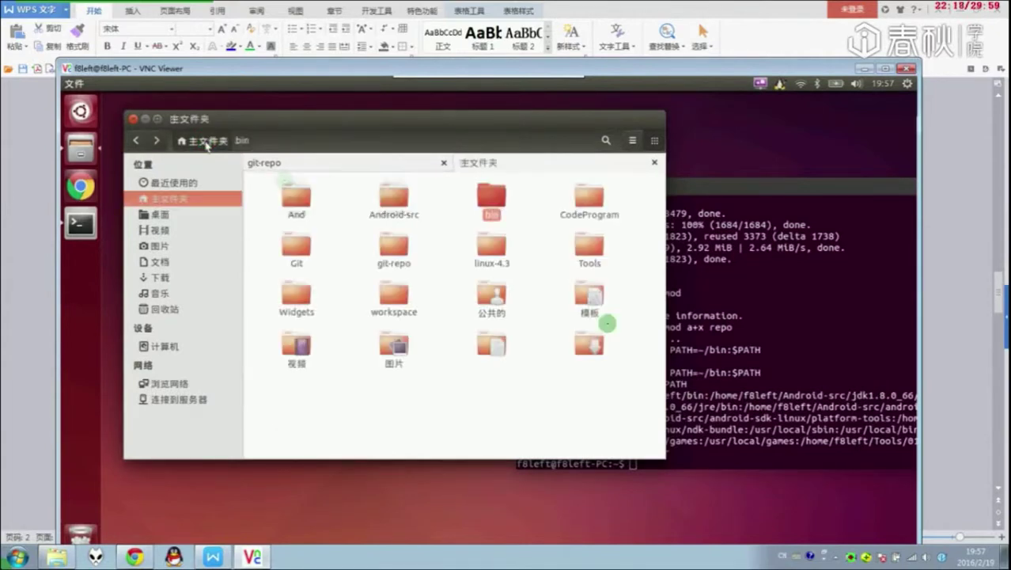
left_click(858, 358)
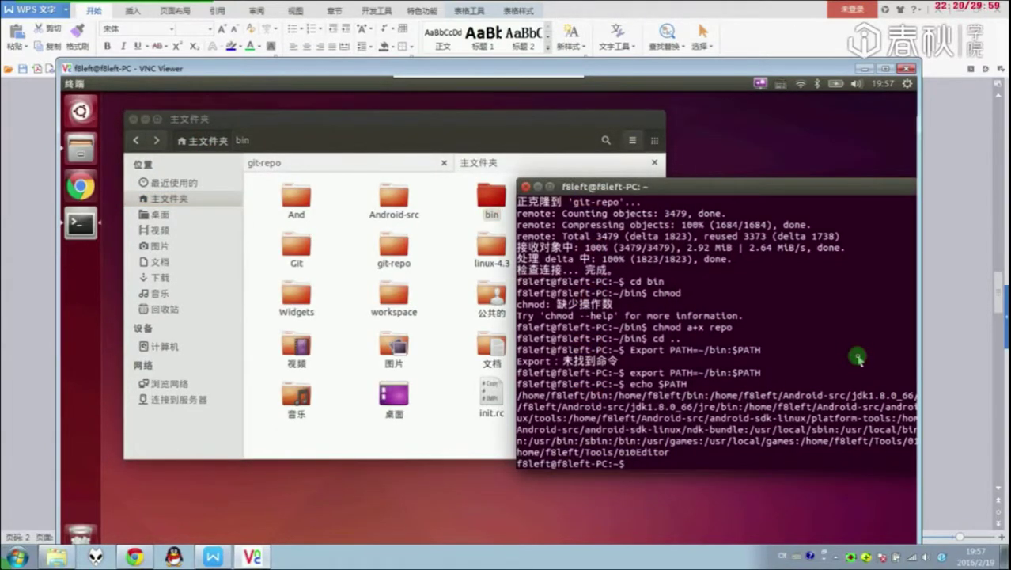
type("cd Android-src/")
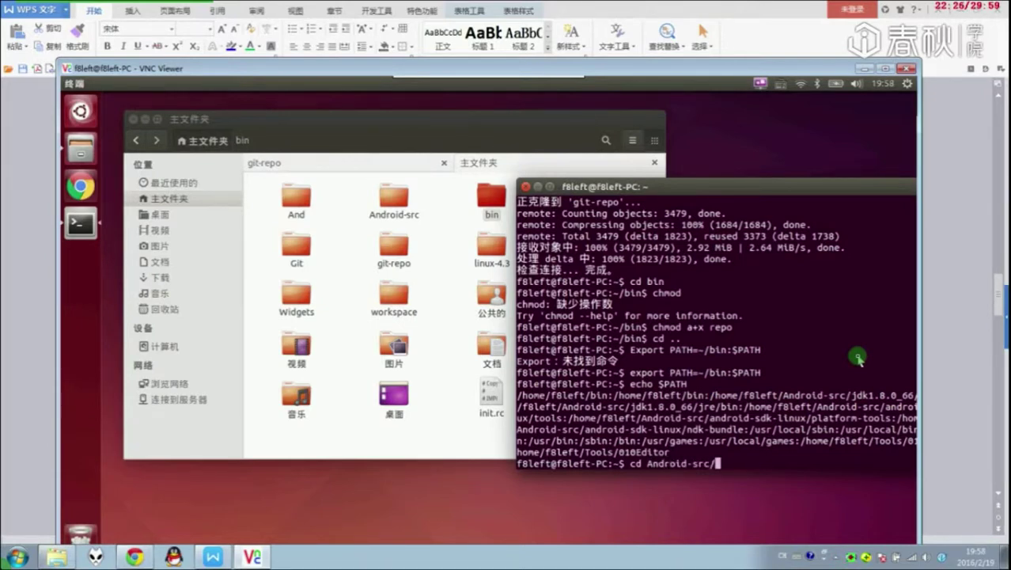
key("Return")
Create a folder named andSrc inside Android-src in the file manager and open it.
double_click(405, 193)
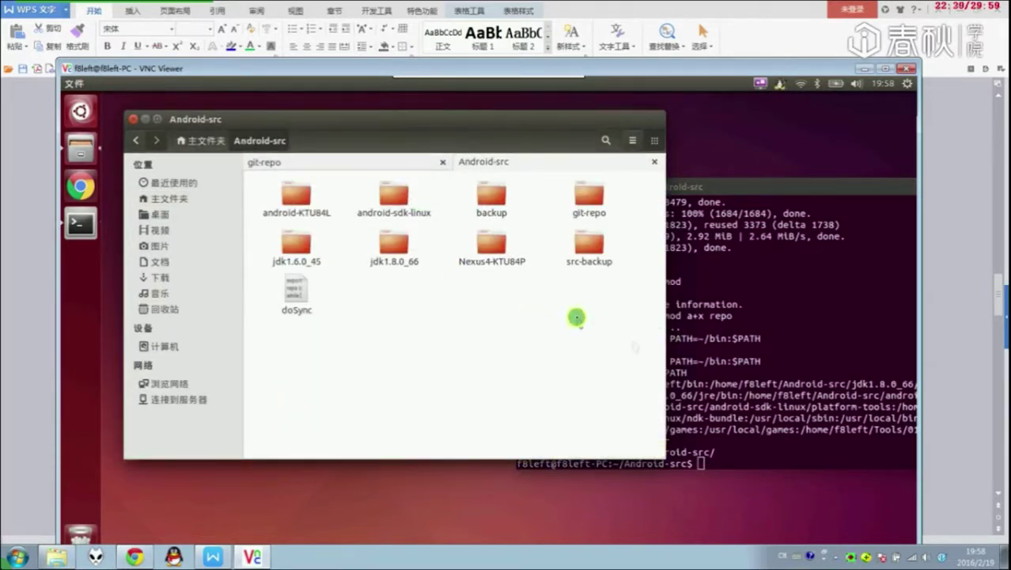
right_click(577, 318)
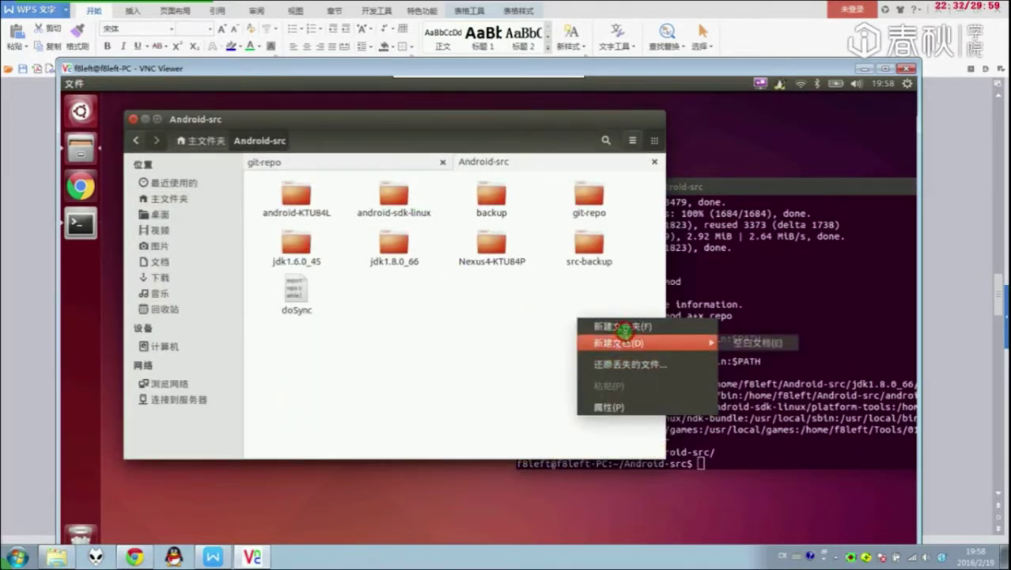
left_click(625, 328)
type("a")
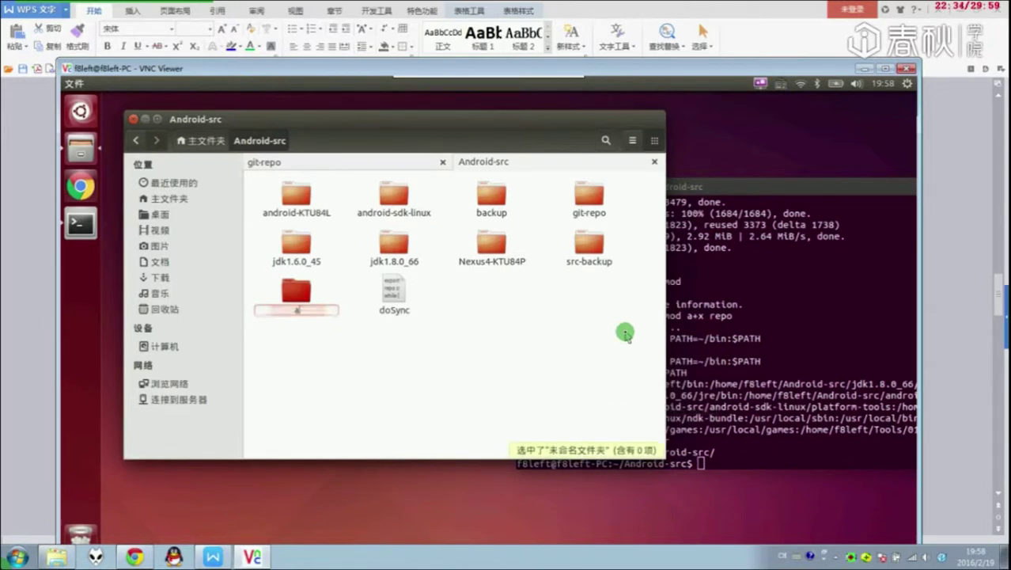
type("ndSrc")
key("Return")
key("Return")
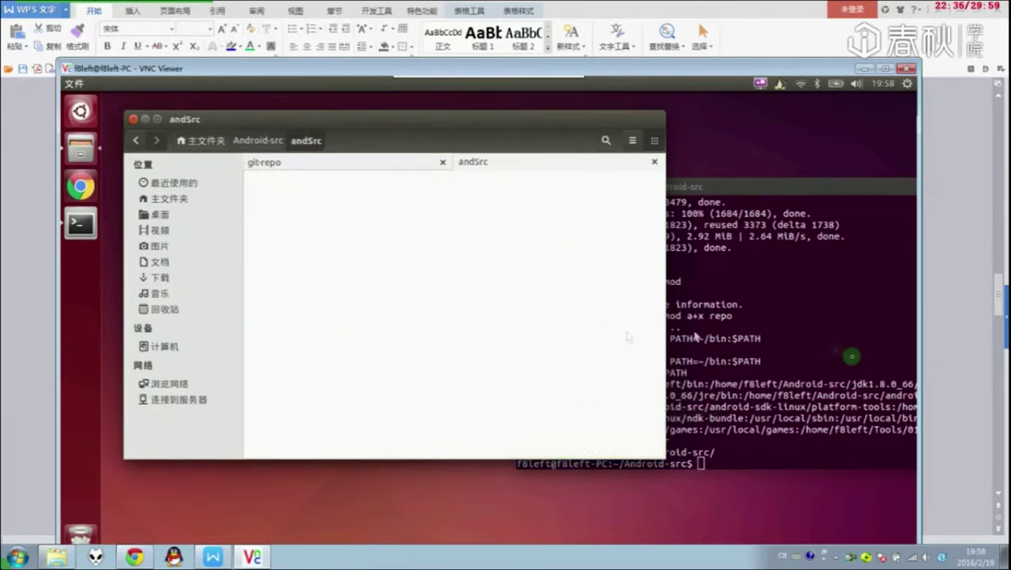
Enter the new folder in the remote terminal with cd andSrc/ and highlight the prompt's path.
left_click(833, 358)
type("cd ")
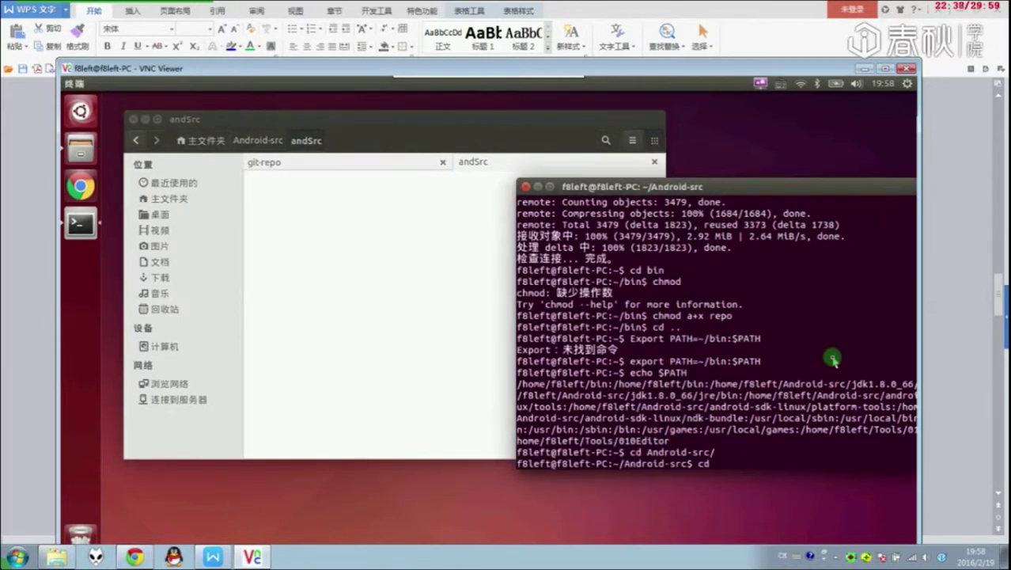
type("and")
key("Tab")
key("Return")
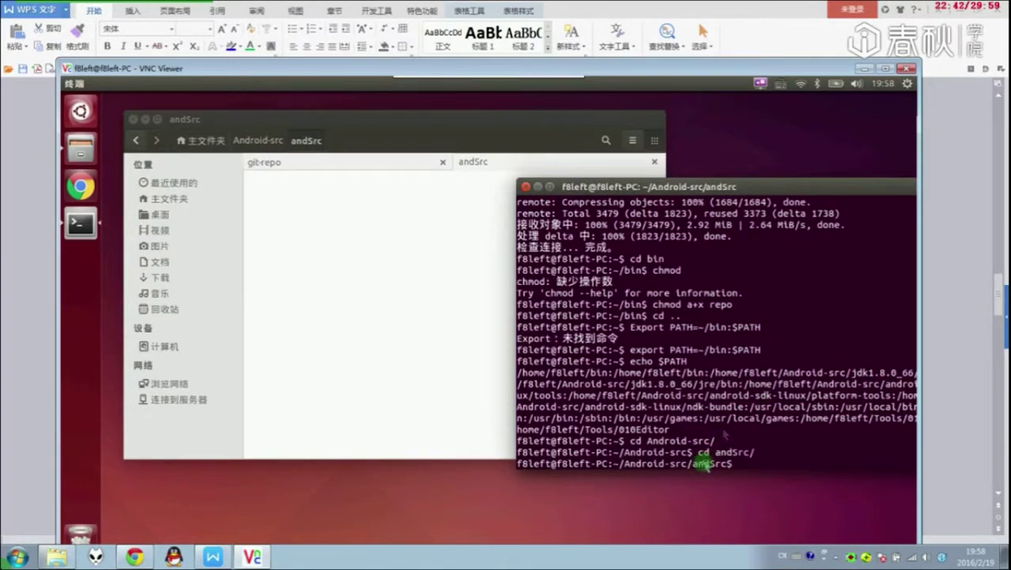
left_click_drag(654, 465, 910, 473)
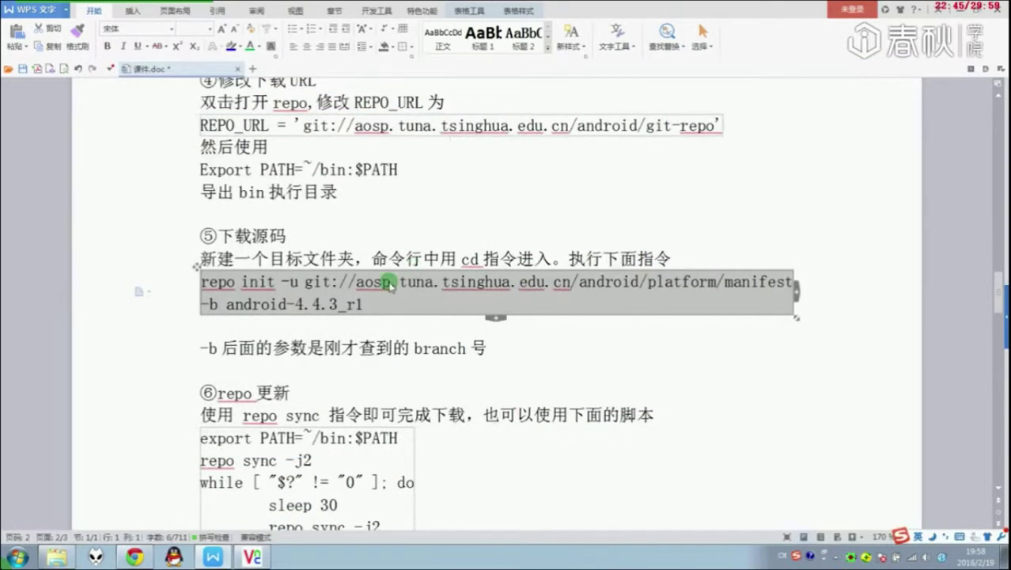
Copy the repo init command for branch android-4.4.3_r1 from 课件.doc into the remote terminal and run it in andSrc.
left_click(389, 282)
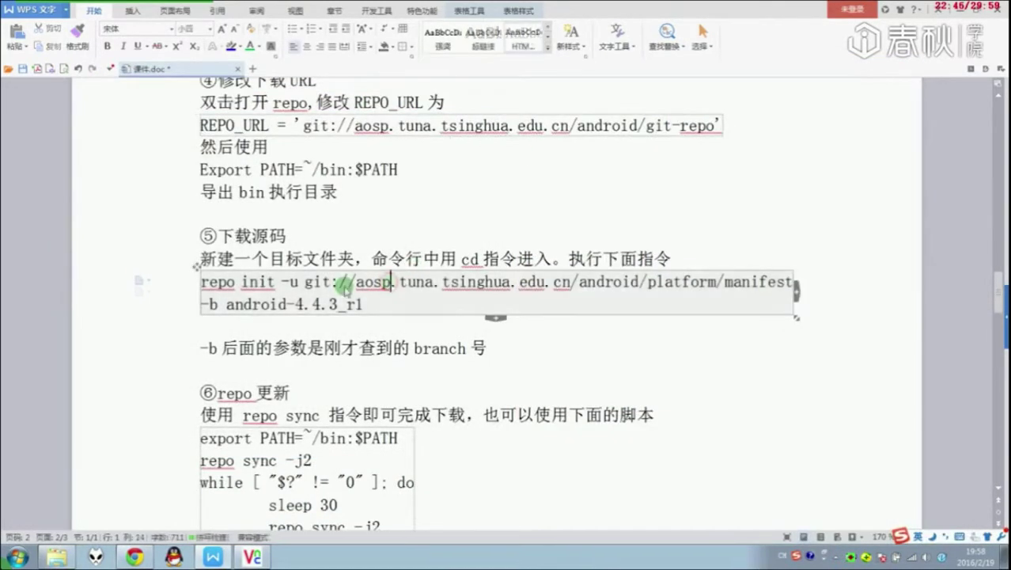
triple_click(364, 305)
key("super+c")
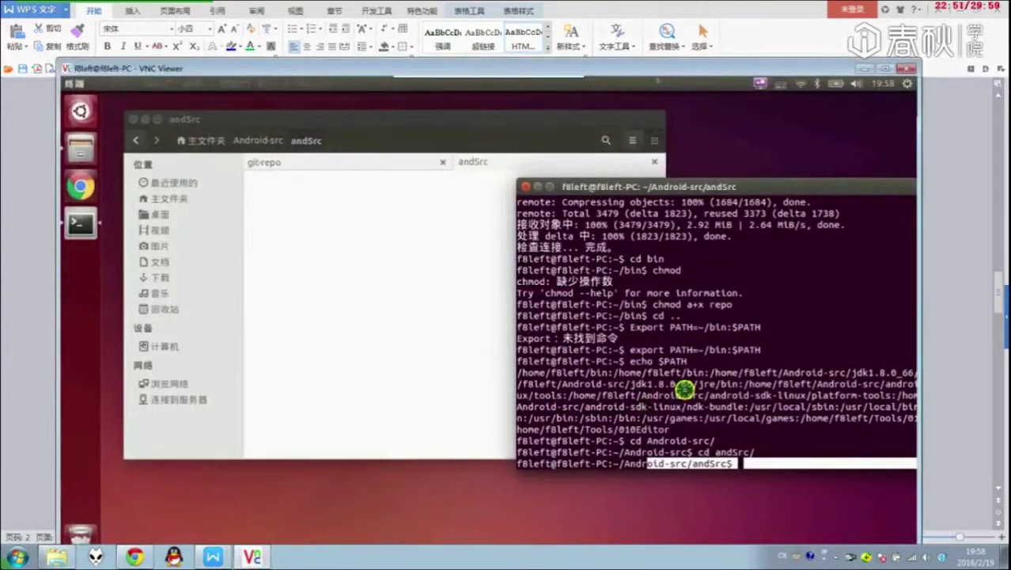
right_click(684, 388)
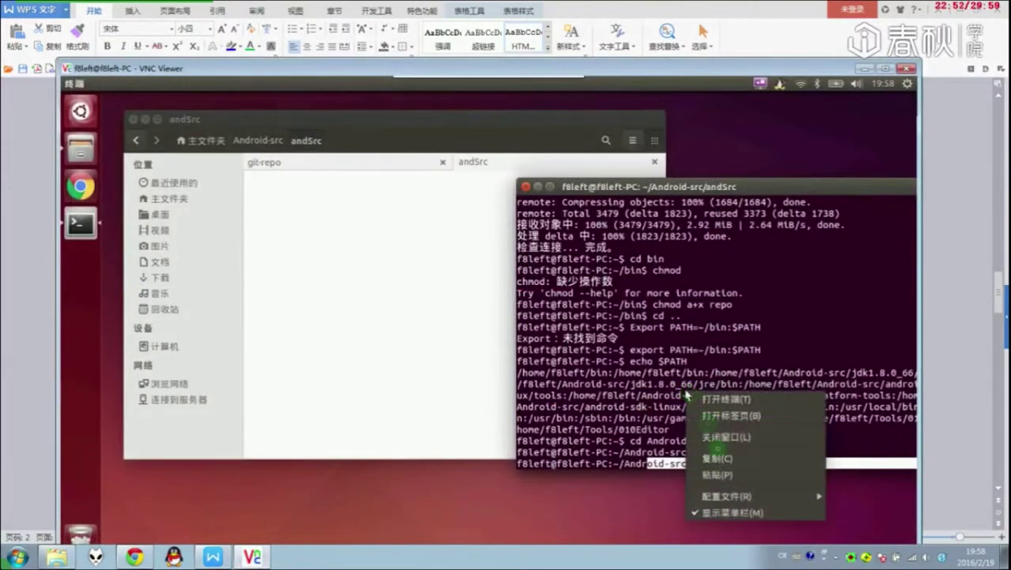
left_click(729, 475)
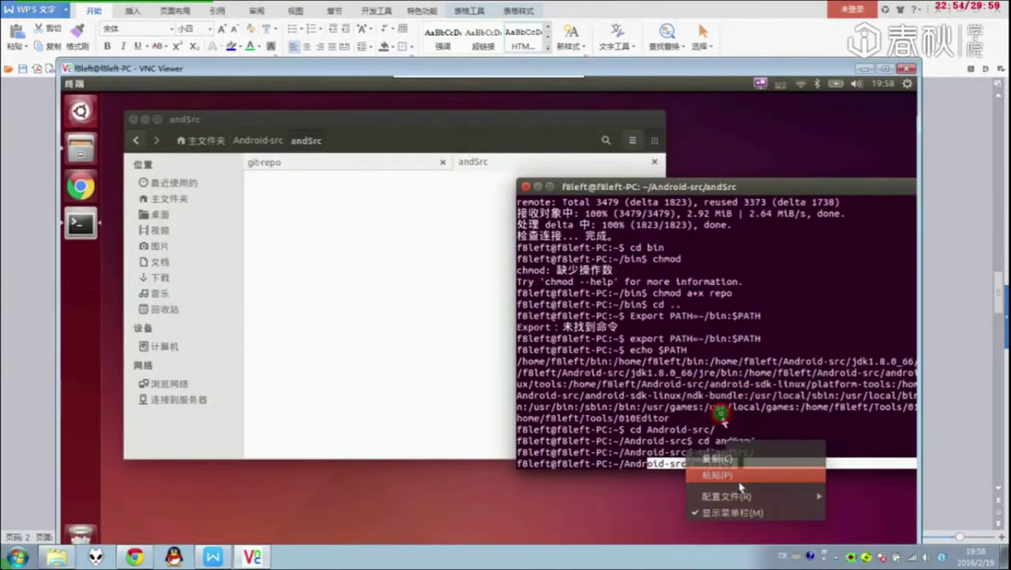
key("Return")
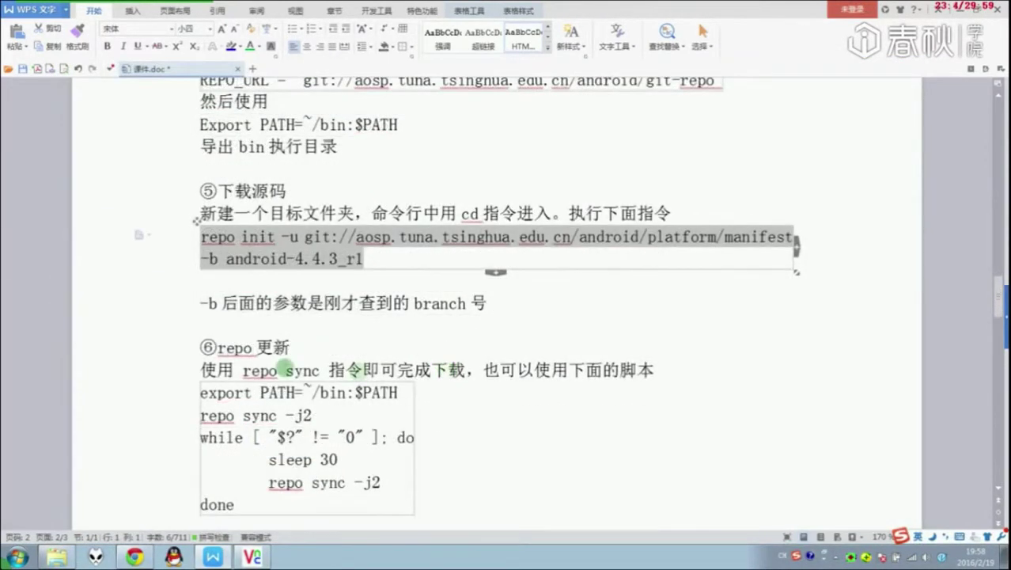
Highlight repo sync in 课件.doc, copy the script from export PATH=~/bin:$PATH to done, and switch to the andSrc folder in VNC Viewer.
left_click_drag(241, 370, 311, 369)
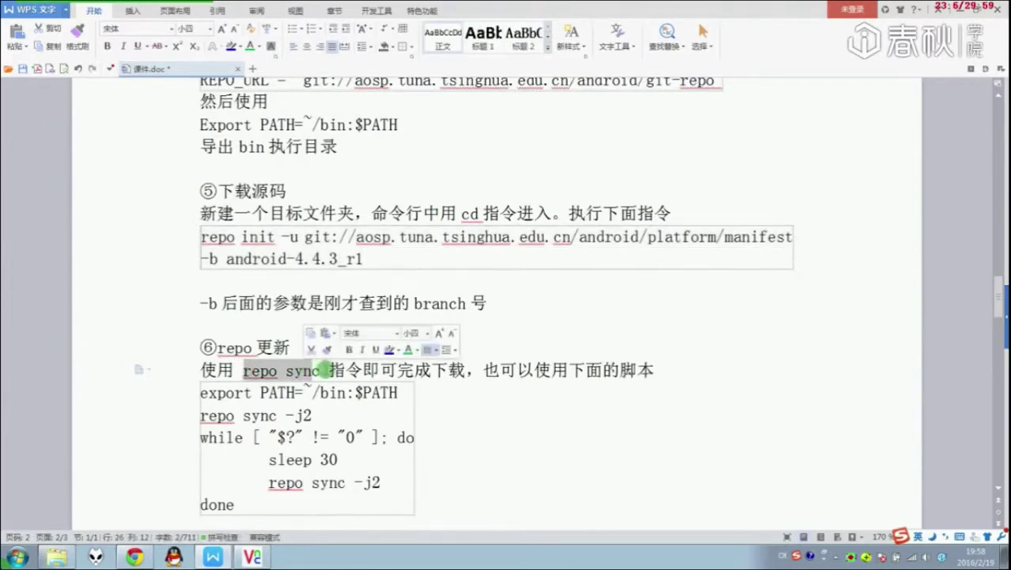
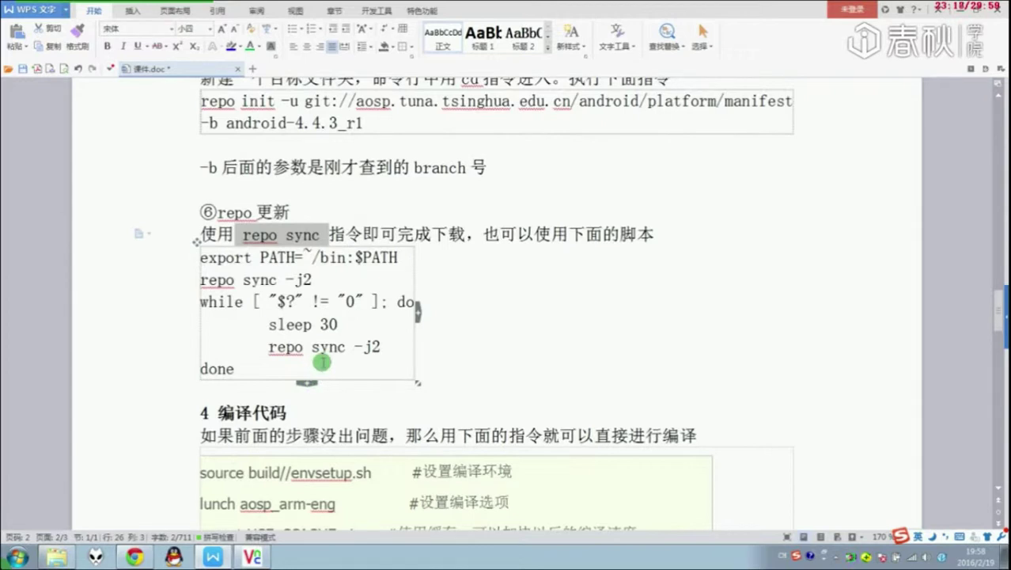
left_click_drag(245, 368, 196, 263)
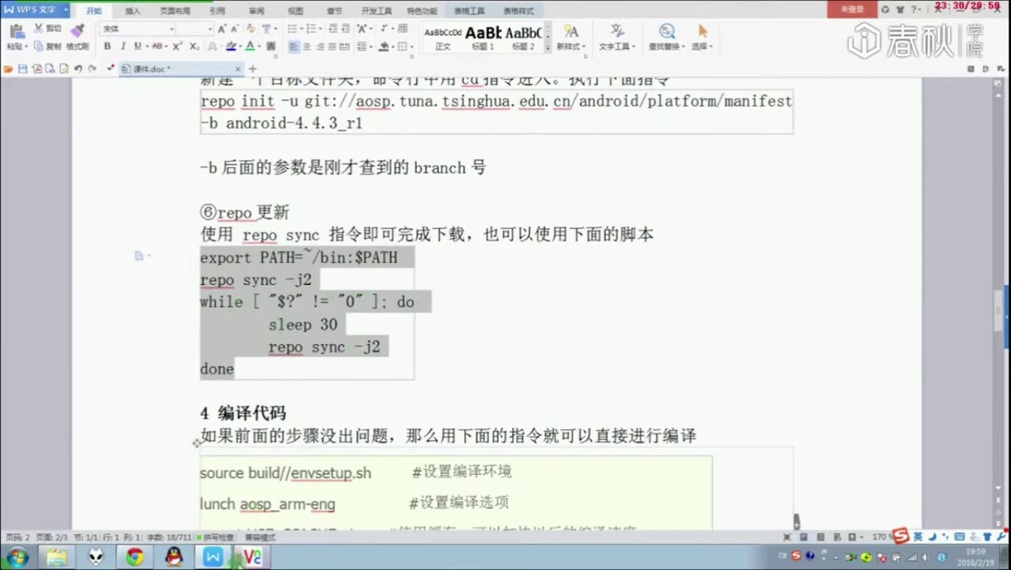
left_click(248, 559)
left_click_drag(598, 82, 791, 51)
left_click(479, 222)
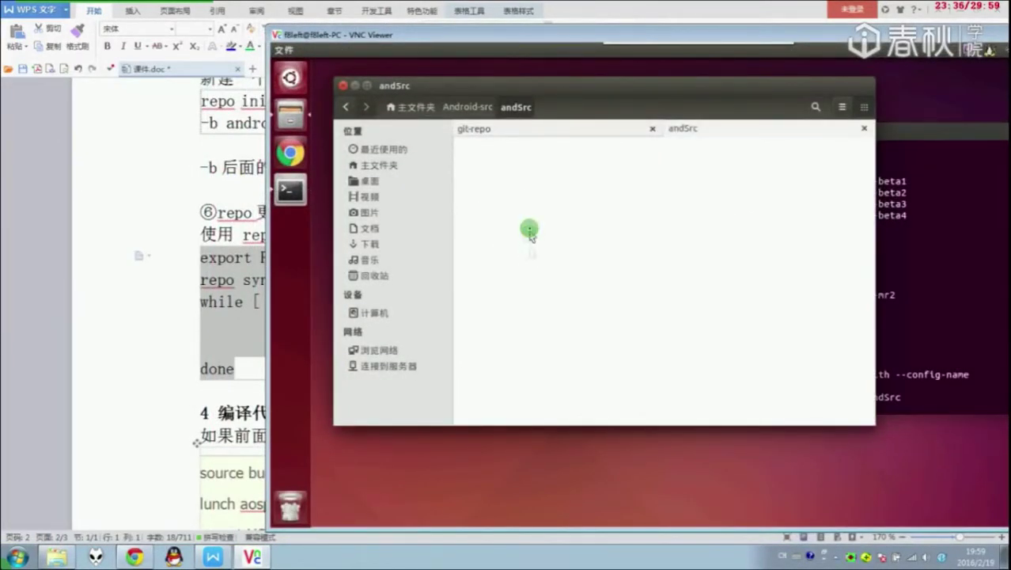
Create an empty document in the andSrc folder and name it repoS.
right_click(530, 229)
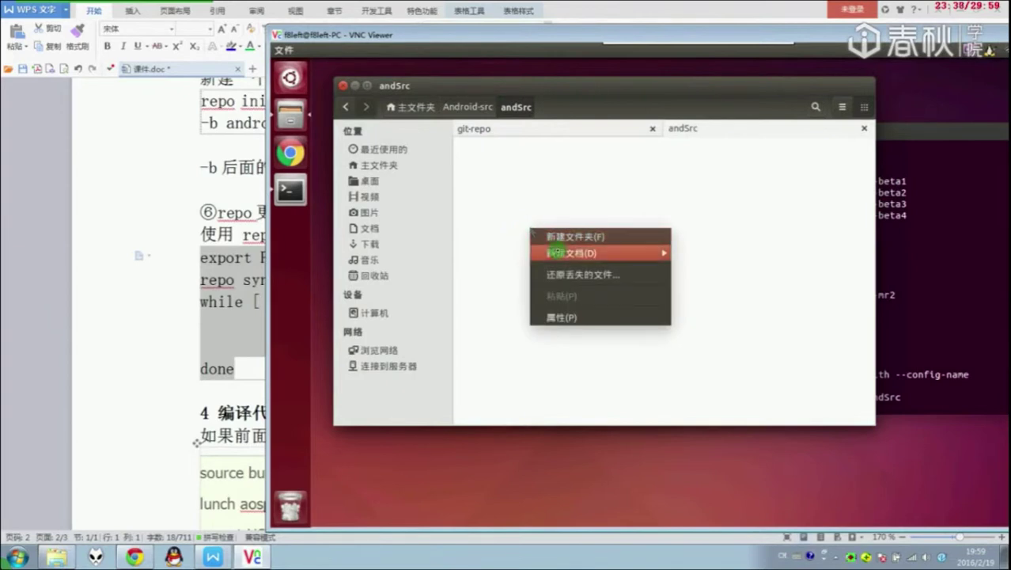
mouse_move(560, 253)
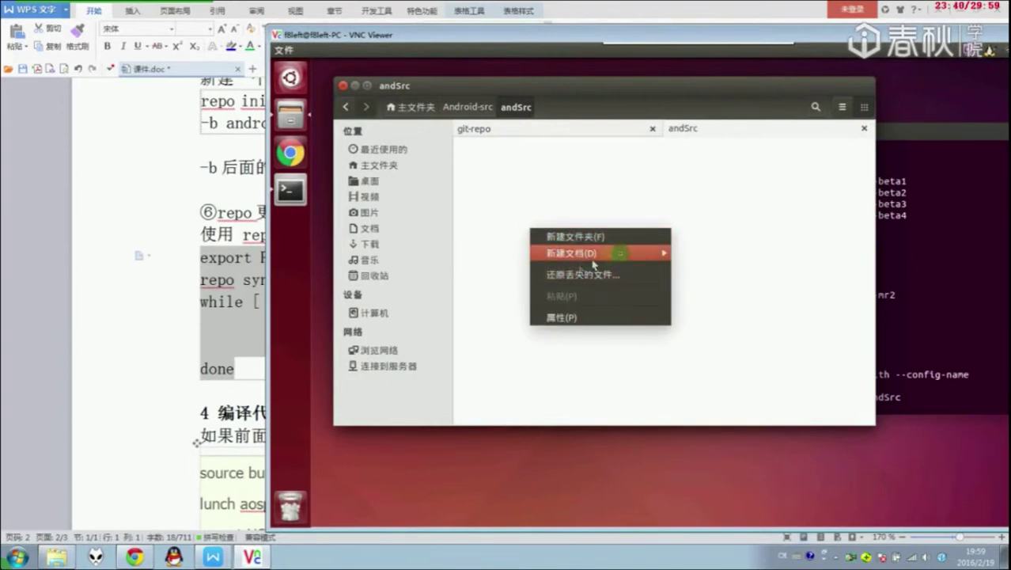
left_click(707, 253)
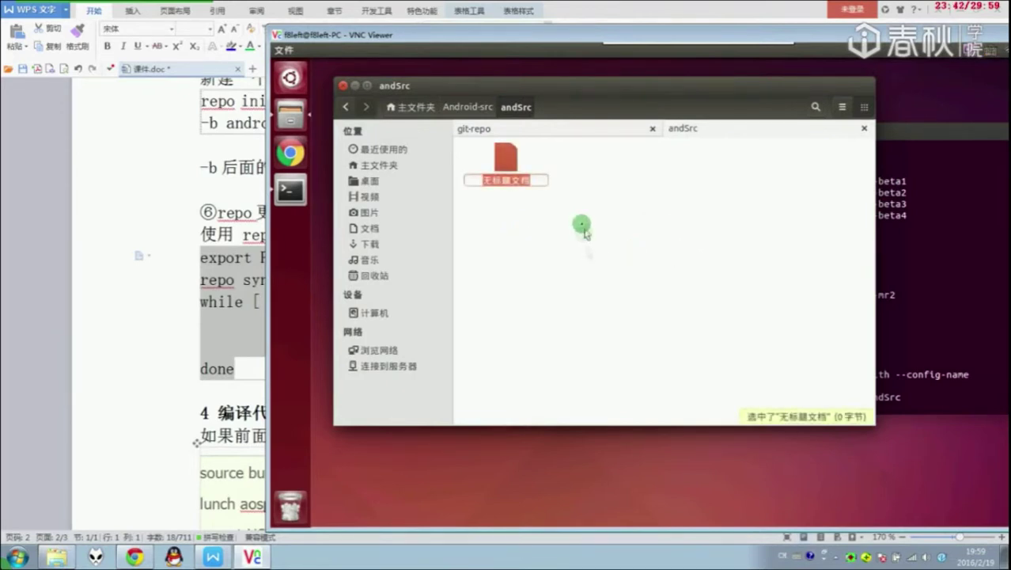
type("repoS")
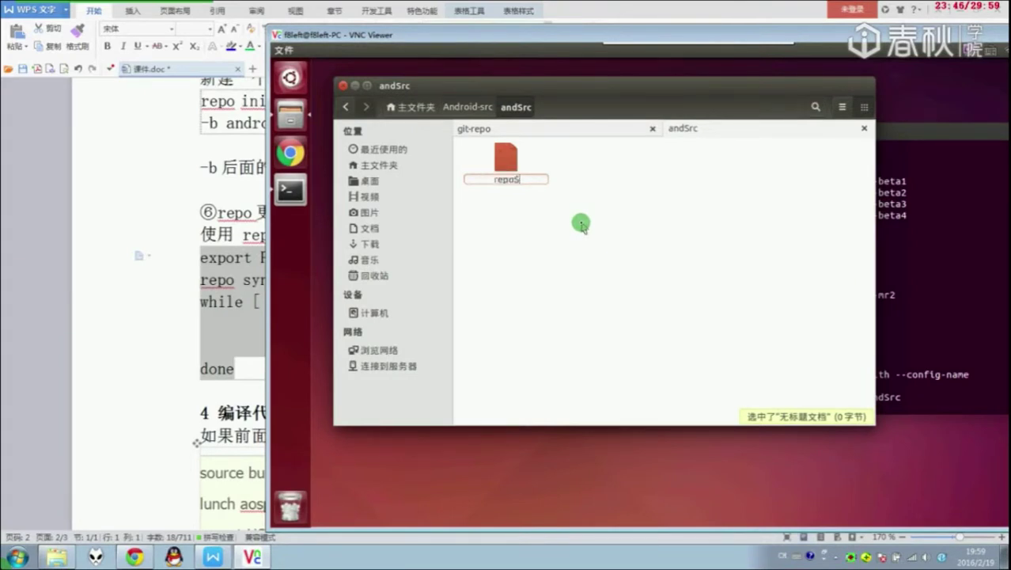
key("Return")
Open repoS in gedit and paste the copied repo sync -j2 retry script into it.
key("Return")
type("export PATH=~/bin:$PATH repo sync -j2 while [ \"$?\" != \"0\" ]; do ????sleep 30 ????repo sync -j2 done")
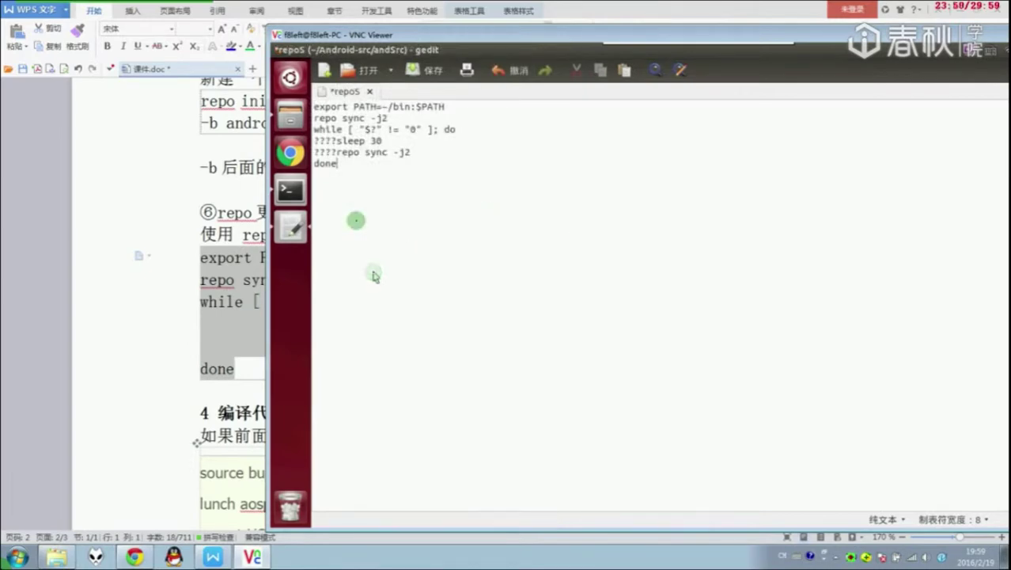
left_click_drag(356, 35, 265, 63)
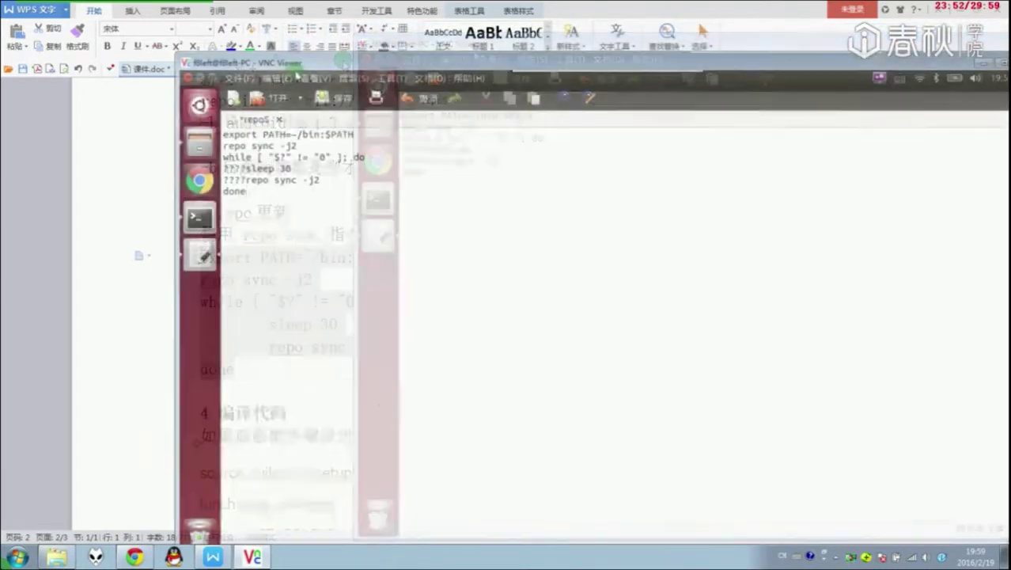
Replace the ???? before sleep 30 and before the loop's repo sync -j2 with a two-space indent and save repoS.
double_click(244, 171)
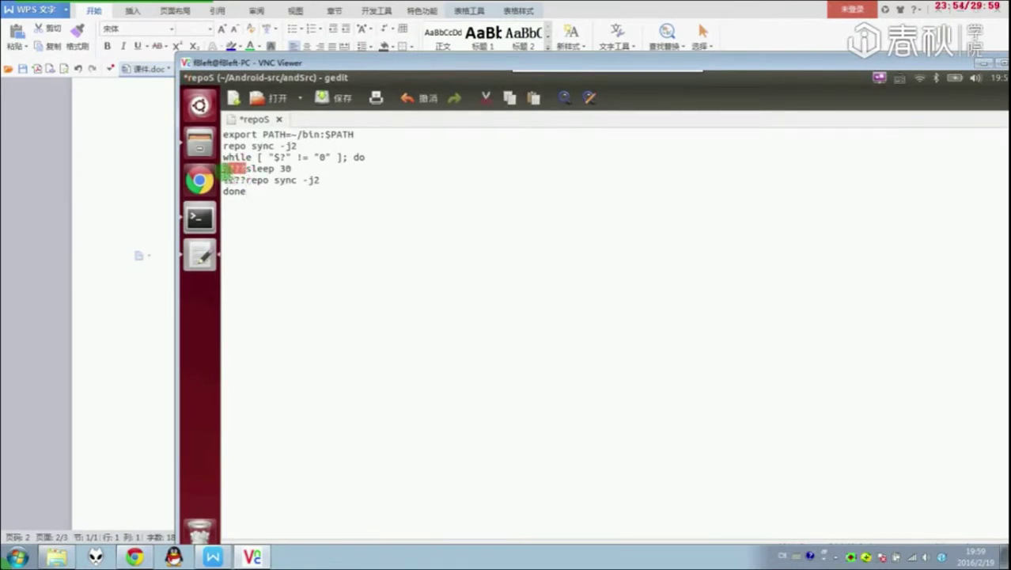
key("Delete")
double_click(237, 180)
key("Delete")
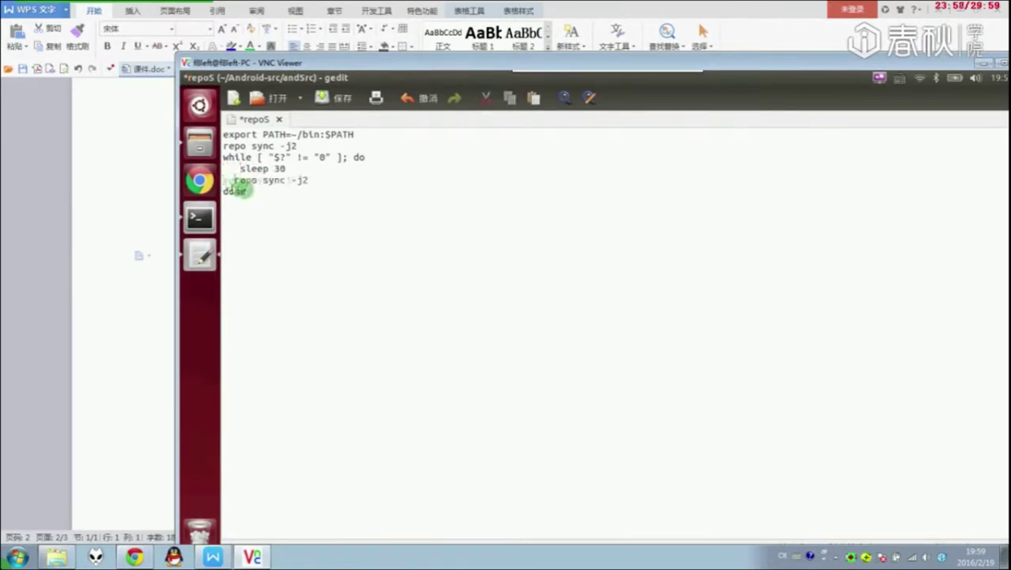
key("Tab")
key("ctrl+s")
key("BackSpace")
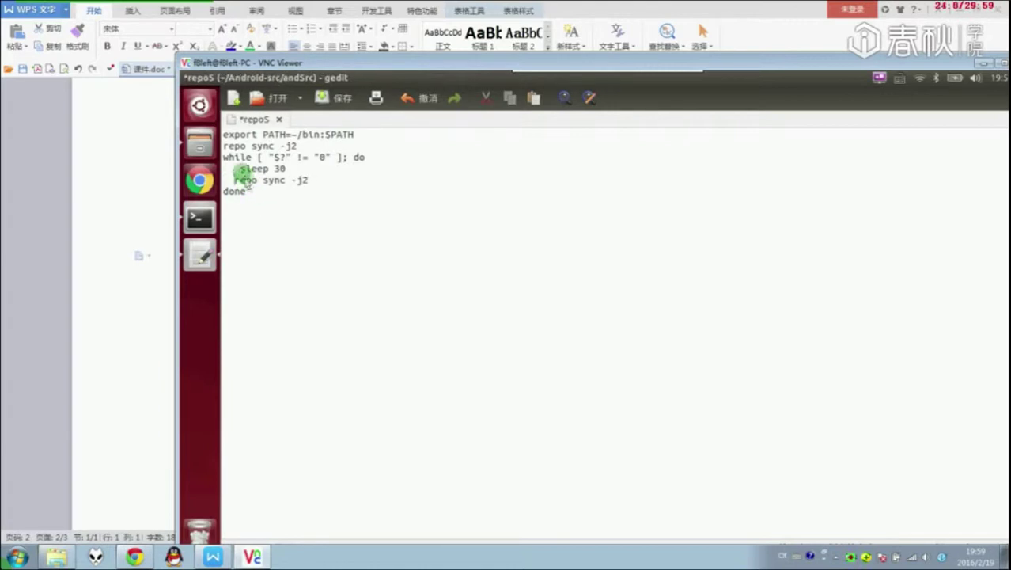
key("ctrl+s")
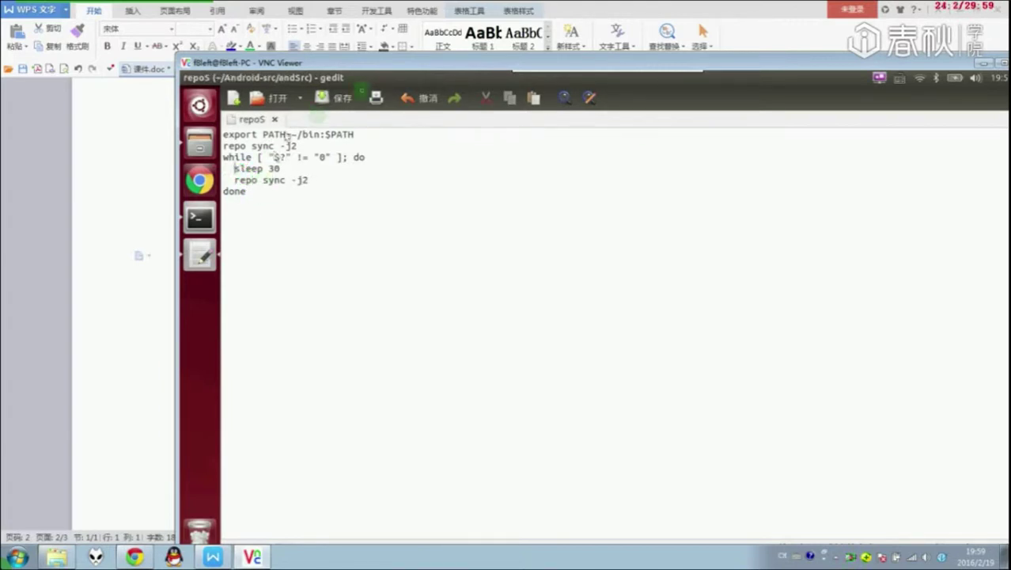
Maximize the VNC Viewer window and close the repoS document and gedit.
double_click(398, 61)
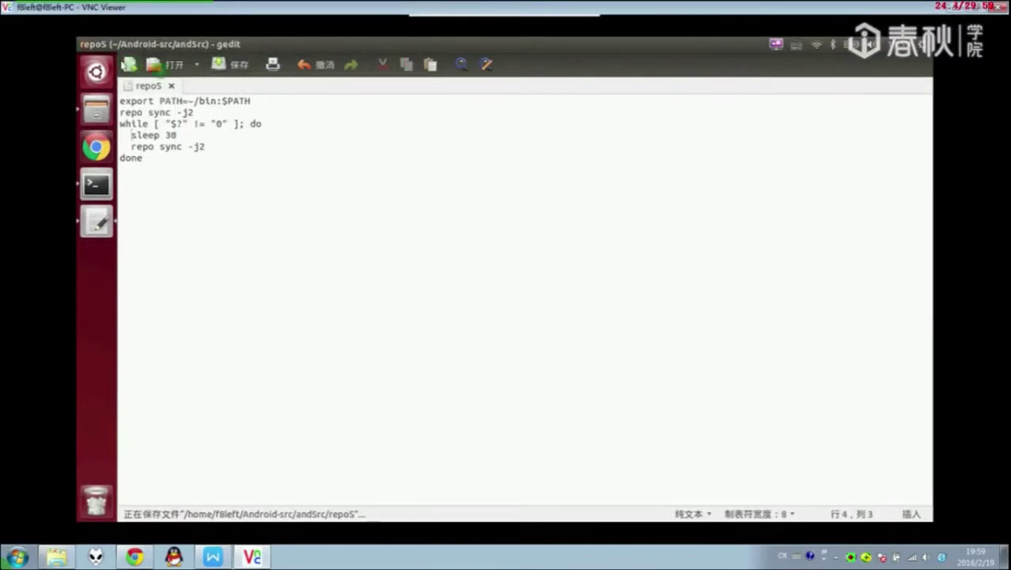
left_click(172, 85)
left_click(96, 45)
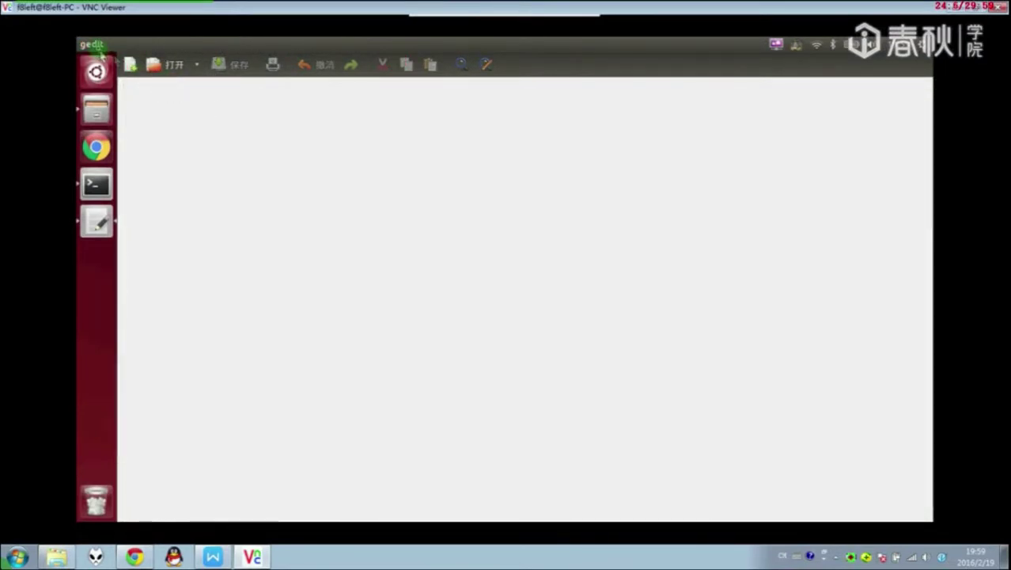